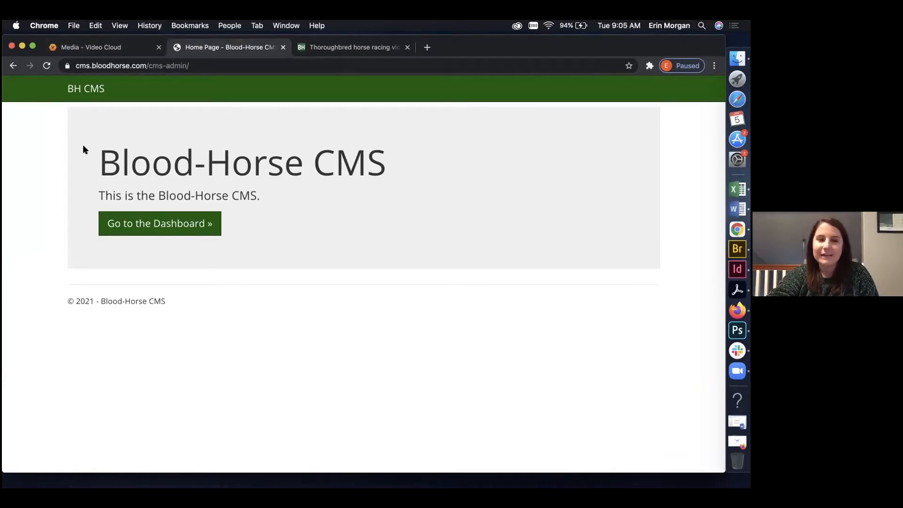
left_click(112, 49)
left_click(211, 49)
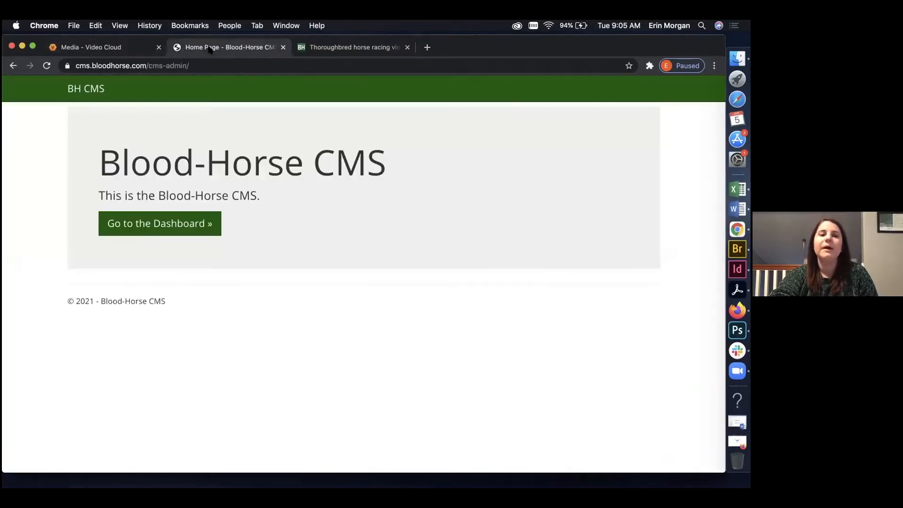
left_click_drag(147, 164, 386, 165)
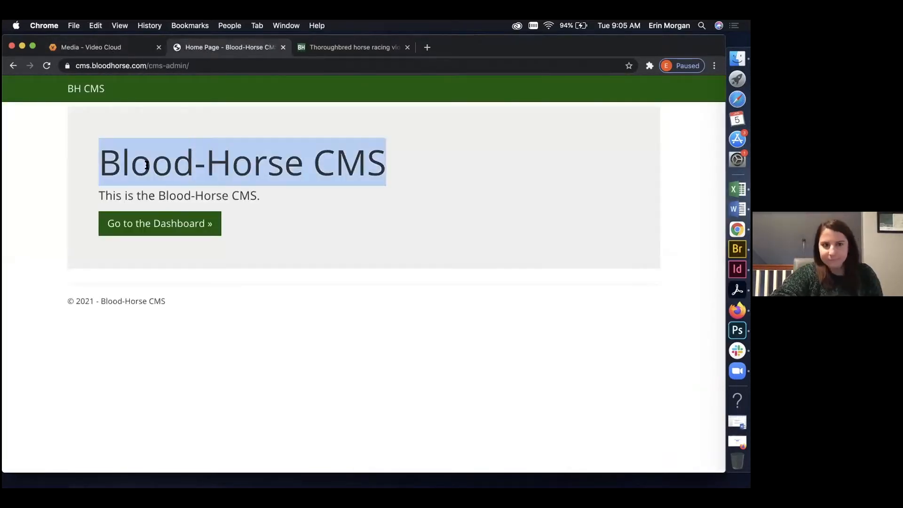
left_click(368, 229)
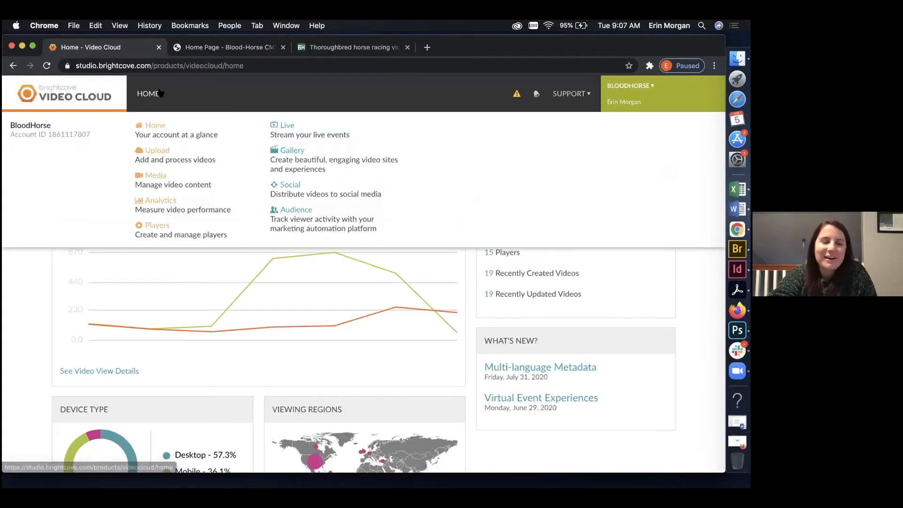
Open the video "Casse Discusses New Inner Turf Course at Woodbine" from the Video Cloud media library.
left_click(159, 93)
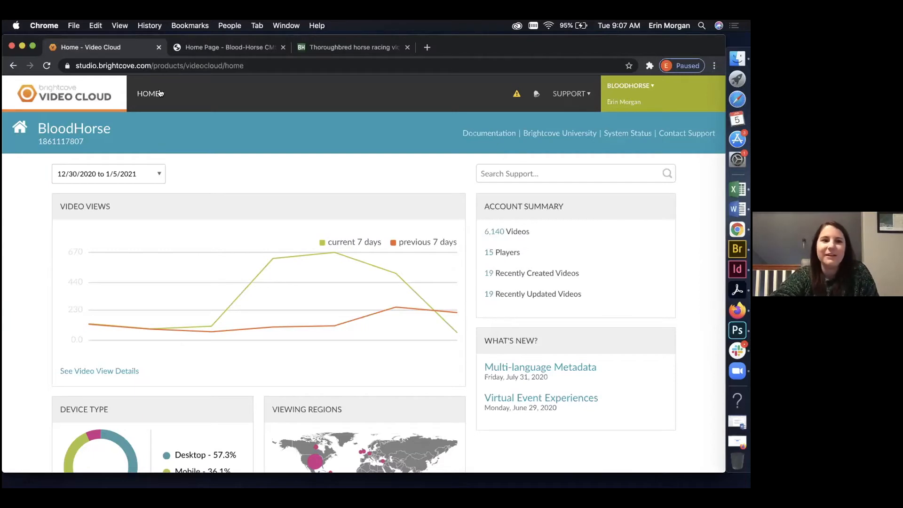
left_click(159, 93)
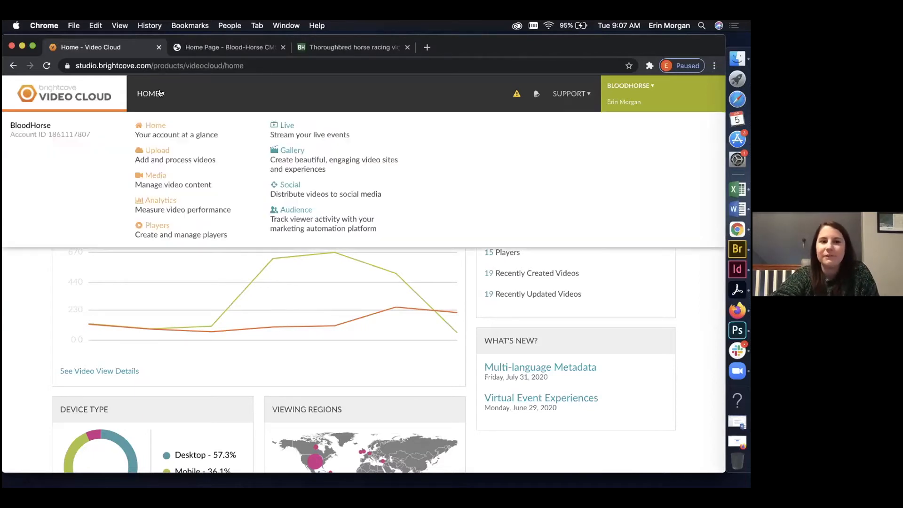
left_click(153, 175)
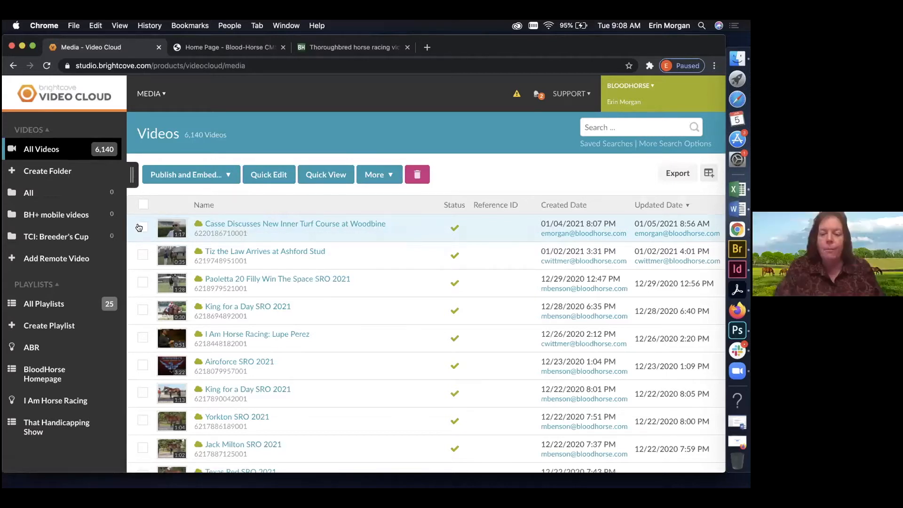
left_click(217, 226)
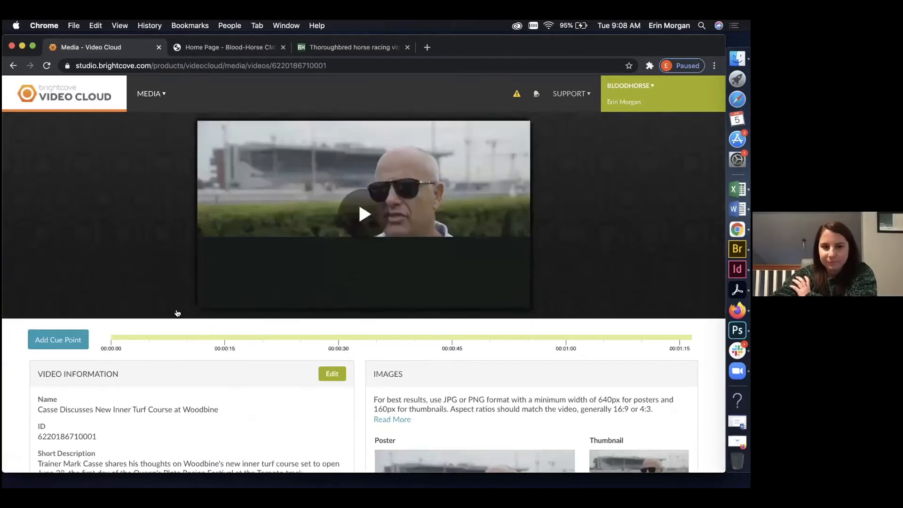
Examine the Woodbine video's name, short and long descriptions, images and categorization tags.
scroll(178, 314, "down", 5)
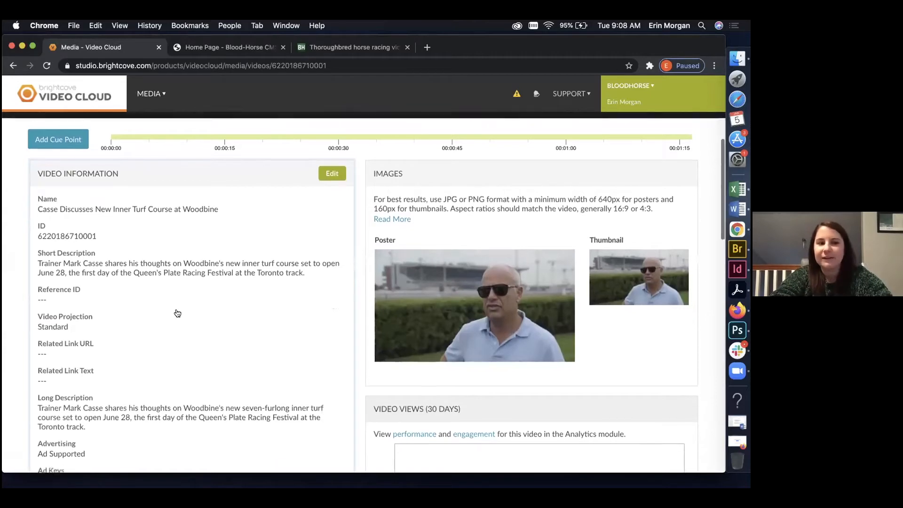
scroll(178, 314, "down", 2)
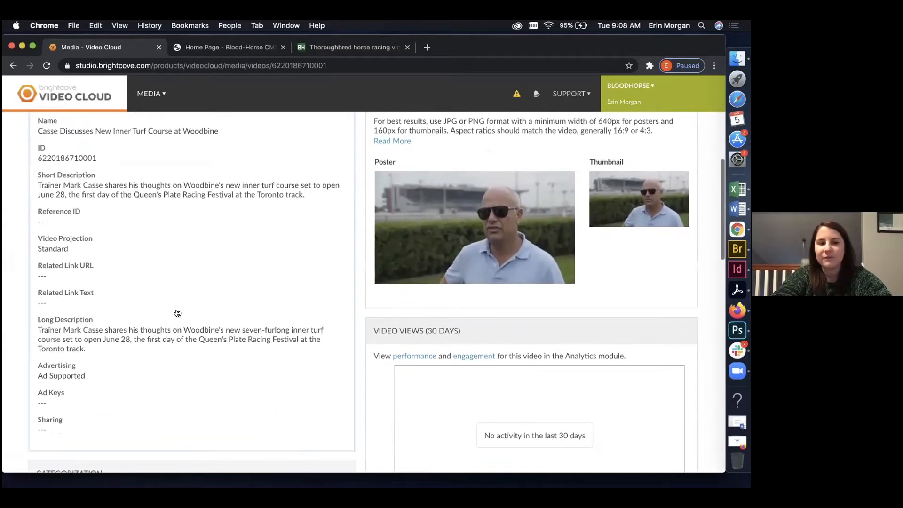
scroll(178, 312, "down", 3)
scroll(177, 313, "down", 4)
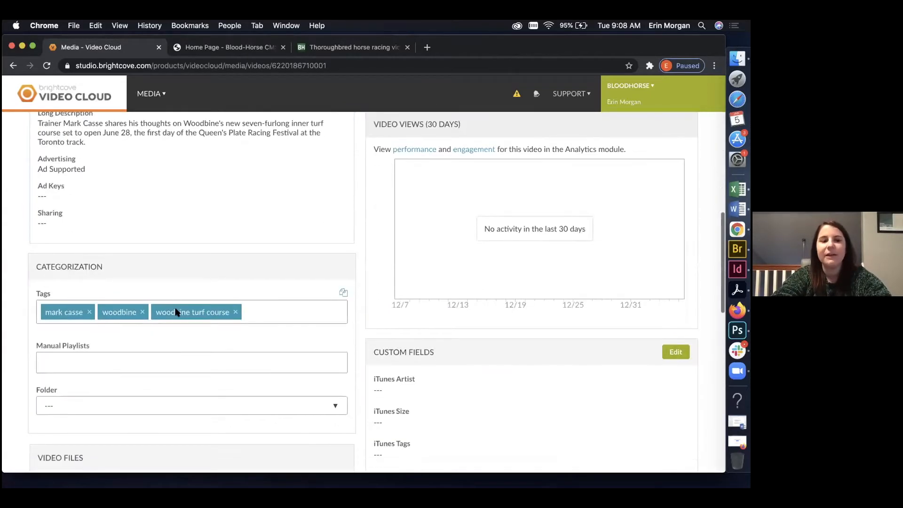
scroll(176, 310, "up", 8)
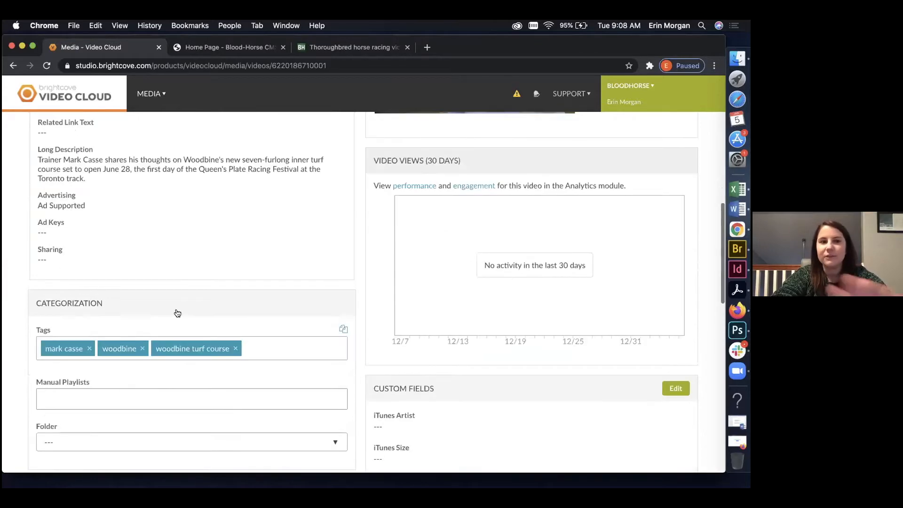
scroll(177, 313, "up", 6)
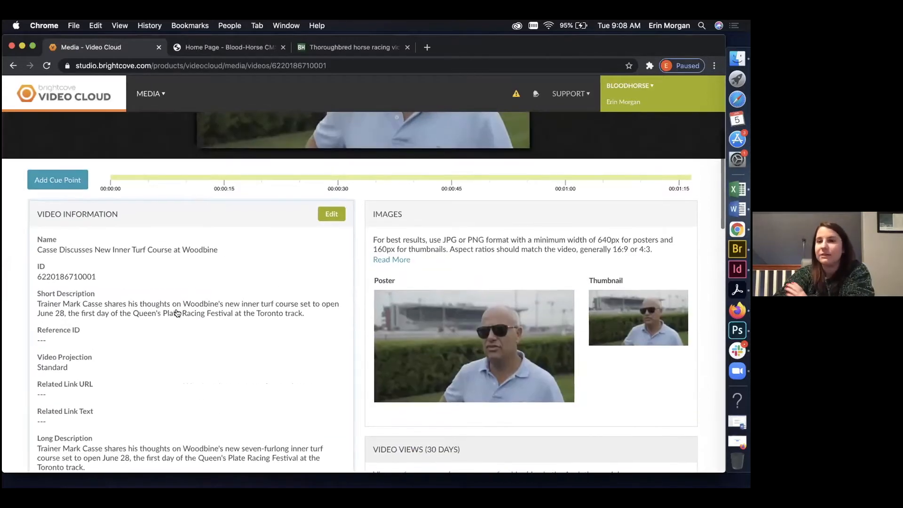
scroll(178, 316, "up", 1)
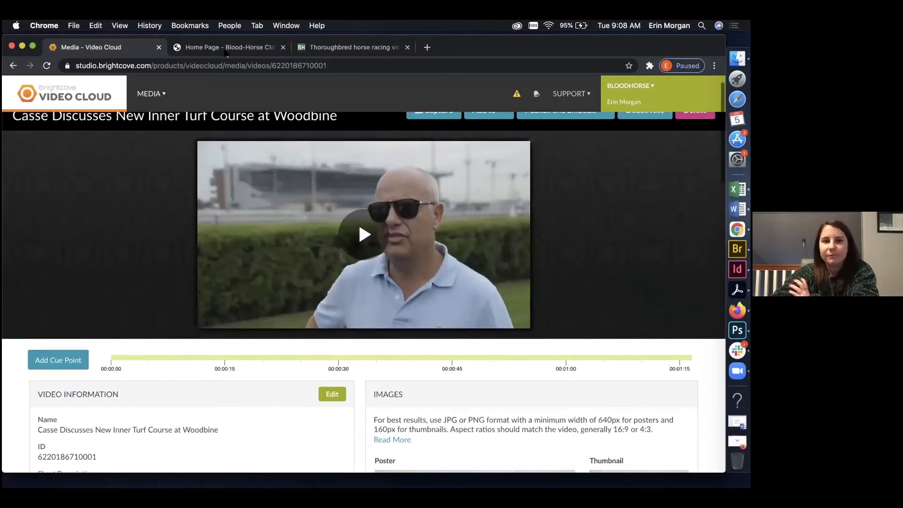
Switch to the Blood-Horse CMS and open its video content index from the dashboard.
left_click(223, 46)
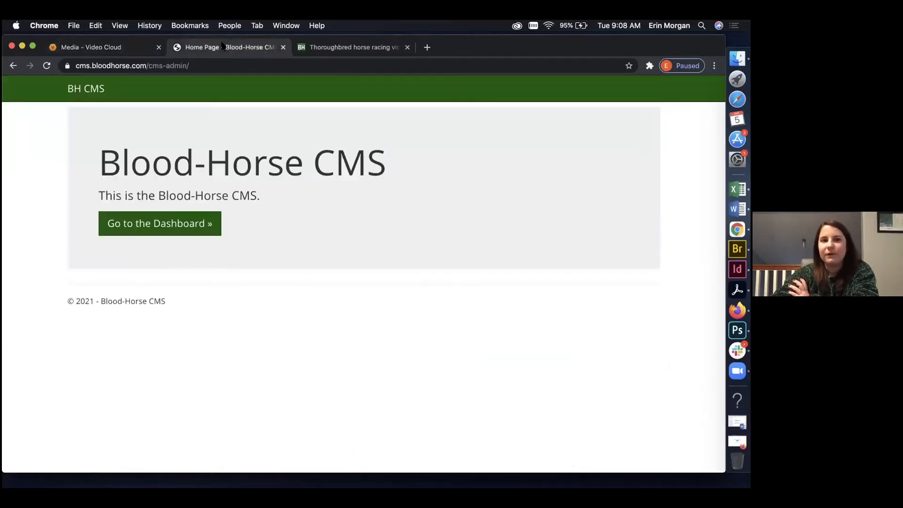
left_click(159, 227)
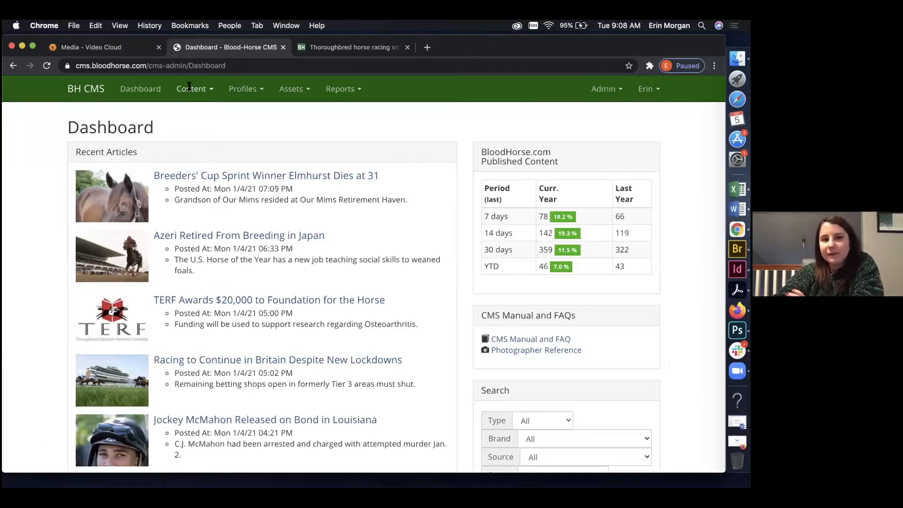
left_click(189, 86)
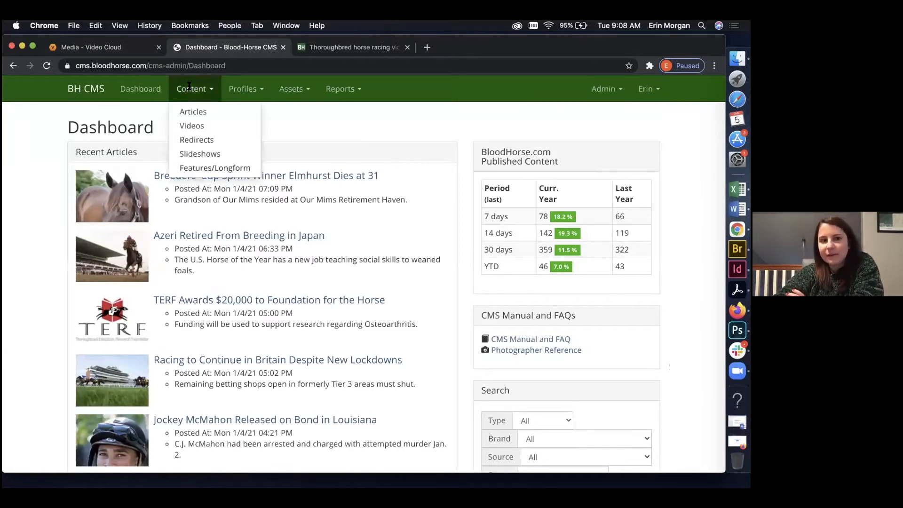
left_click(186, 126)
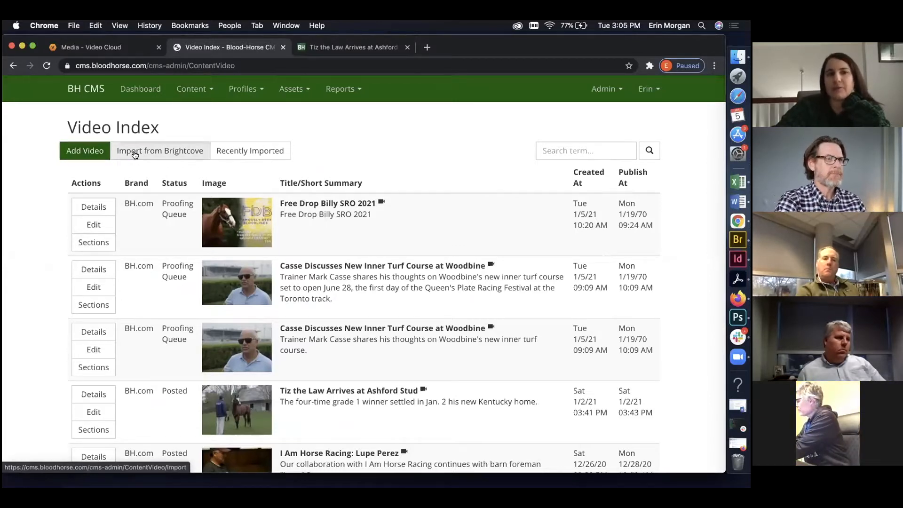
Import the video "Fasig-Tipton's Browning on Yearling Market Outlook" from Brightcove into the CMS.
left_click(135, 155)
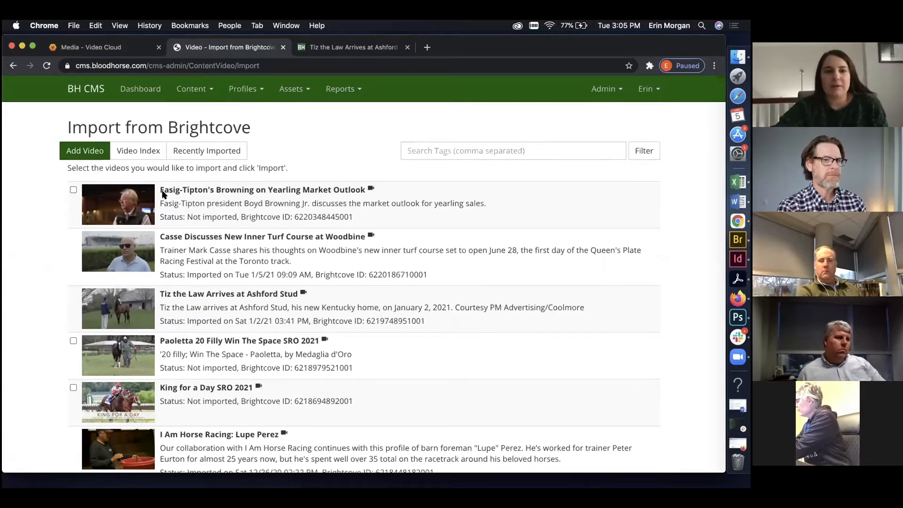
left_click(73, 191)
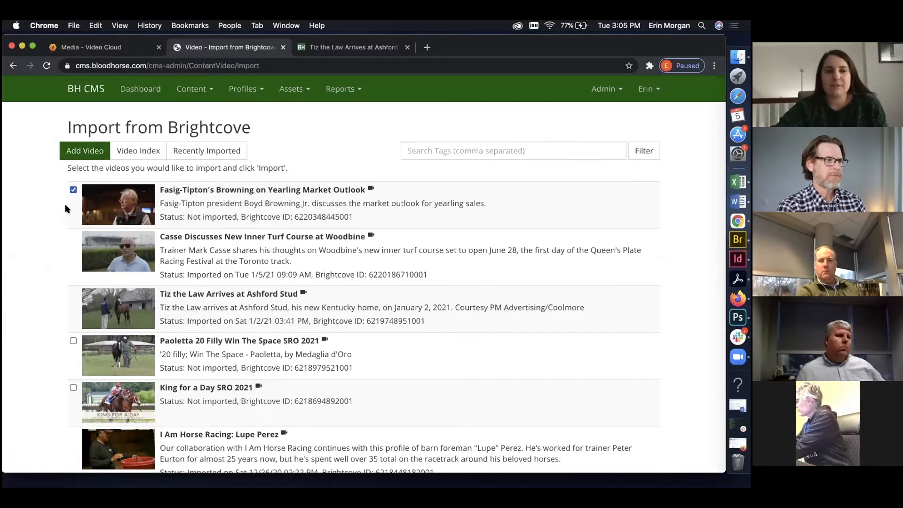
scroll(52, 226, "down", 5)
scroll(45, 239, "down", 2)
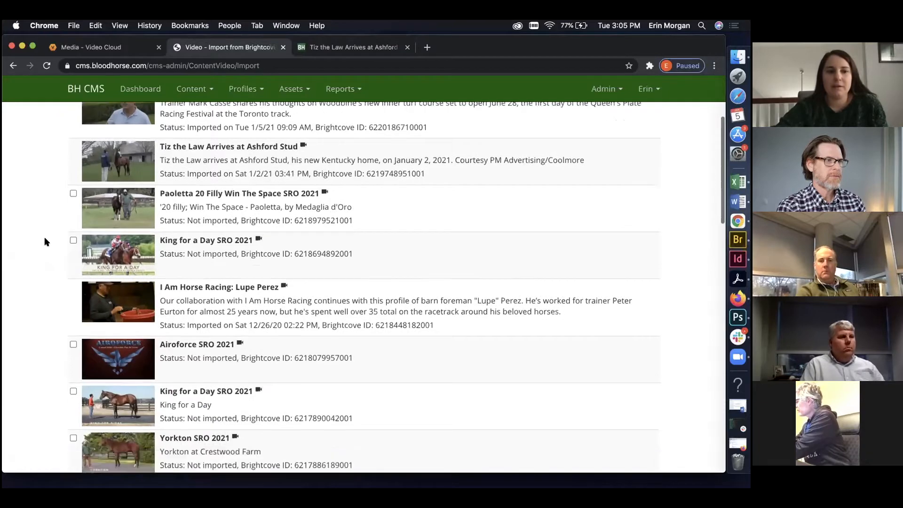
scroll(45, 239, "up", 5)
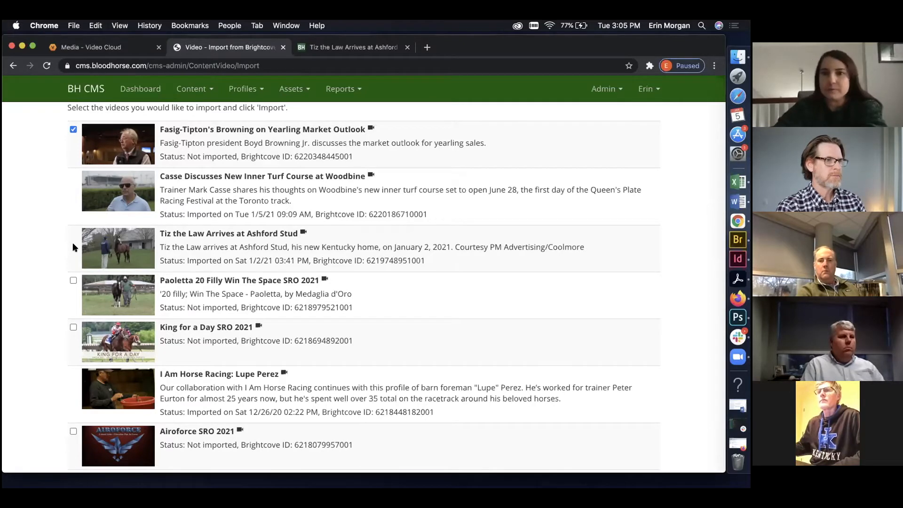
scroll(73, 247, "down", 15)
scroll(73, 246, "up", 7)
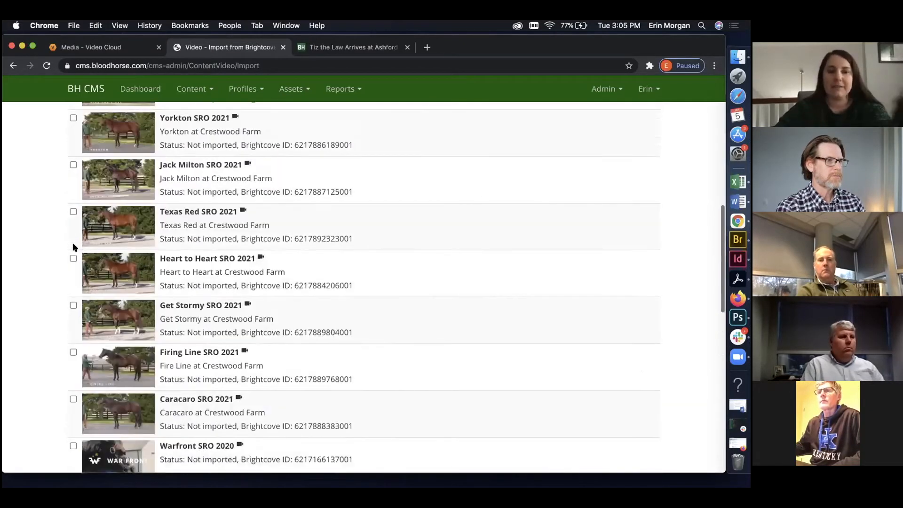
scroll(73, 247, "down", 10)
scroll(73, 247, "down", 7)
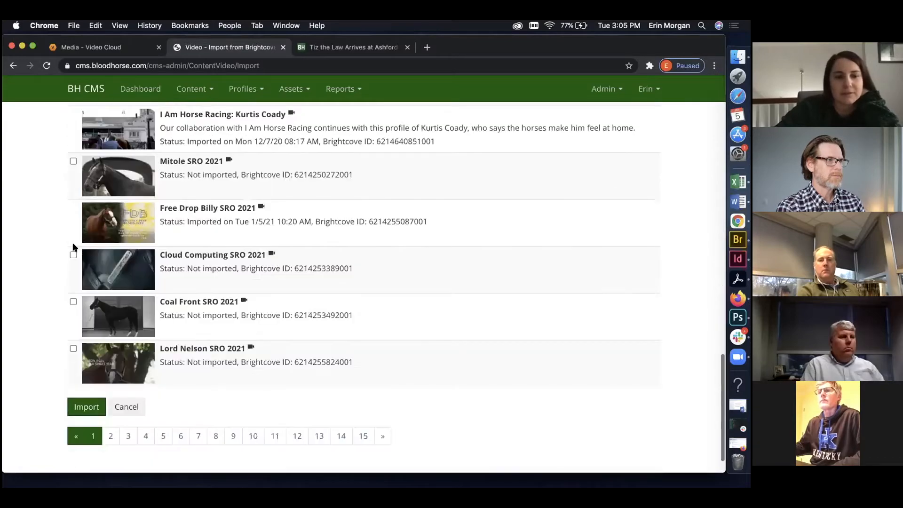
scroll(133, 214, "up", 13)
scroll(133, 214, "up", 10)
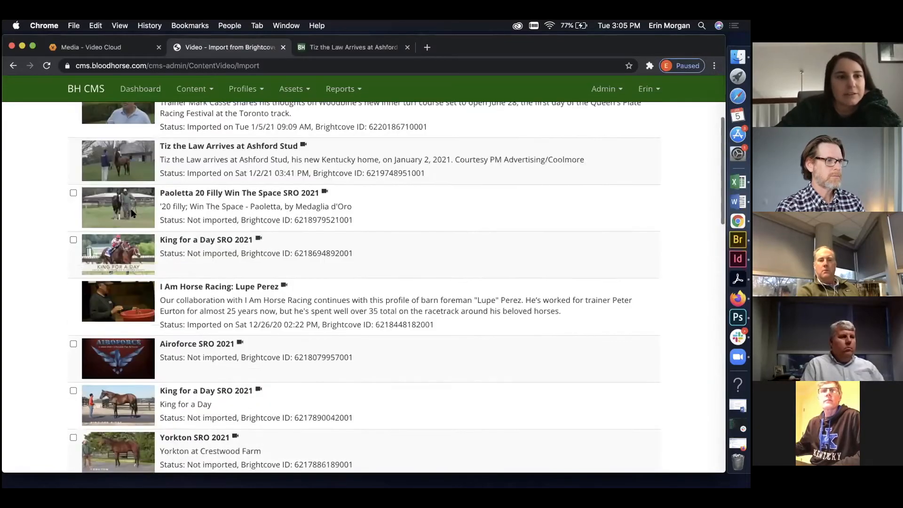
scroll(95, 230, "down", 10)
scroll(96, 229, "down", 10)
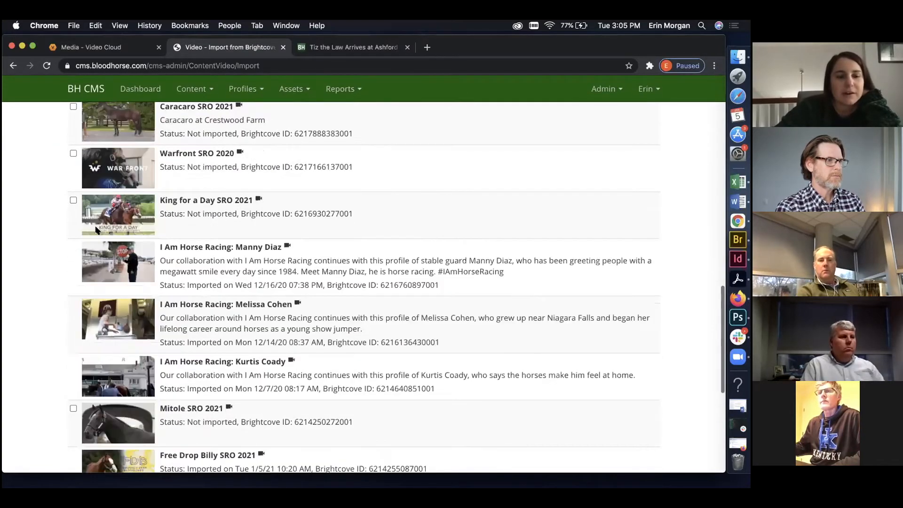
left_click(79, 368)
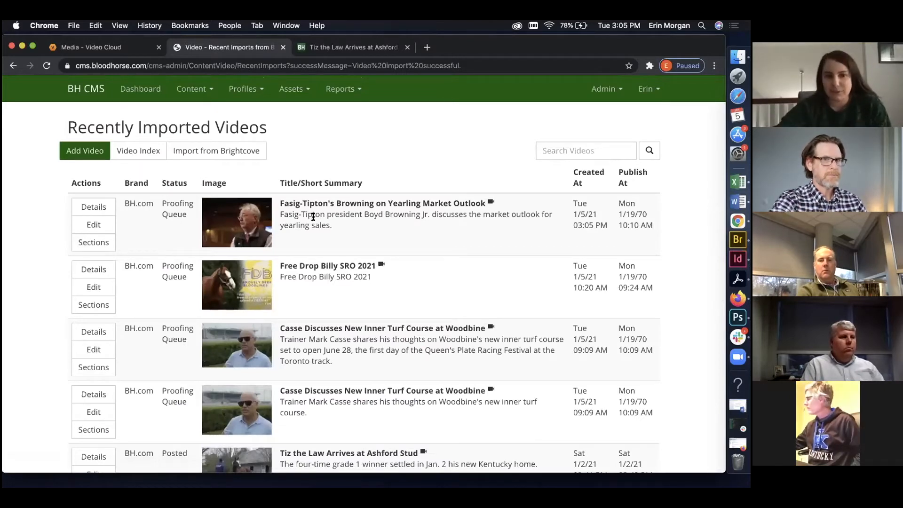
Open the imported Fasig-Tipton video for editing and review its title, summaries, default image, notes, keywords and Brightcove ID.
left_click(94, 225)
scroll(115, 262, "down", 1)
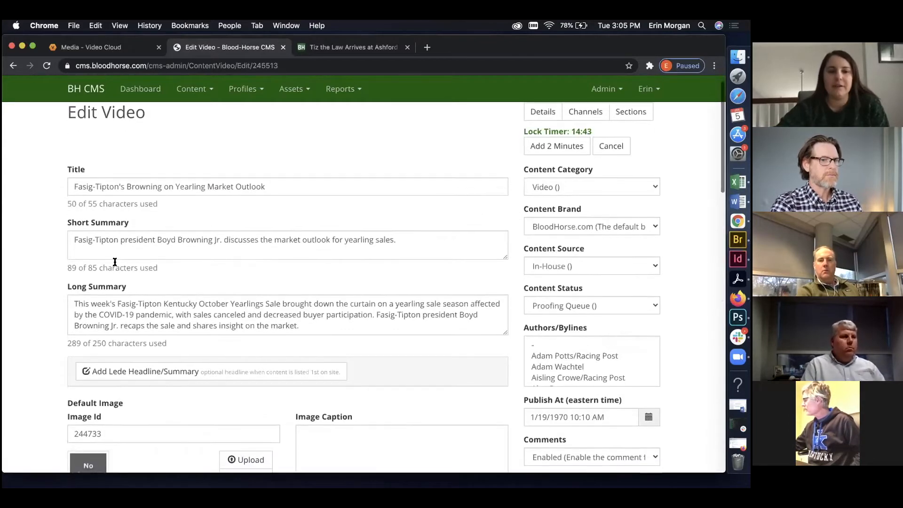
scroll(115, 262, "down", 2)
scroll(116, 264, "up", 1)
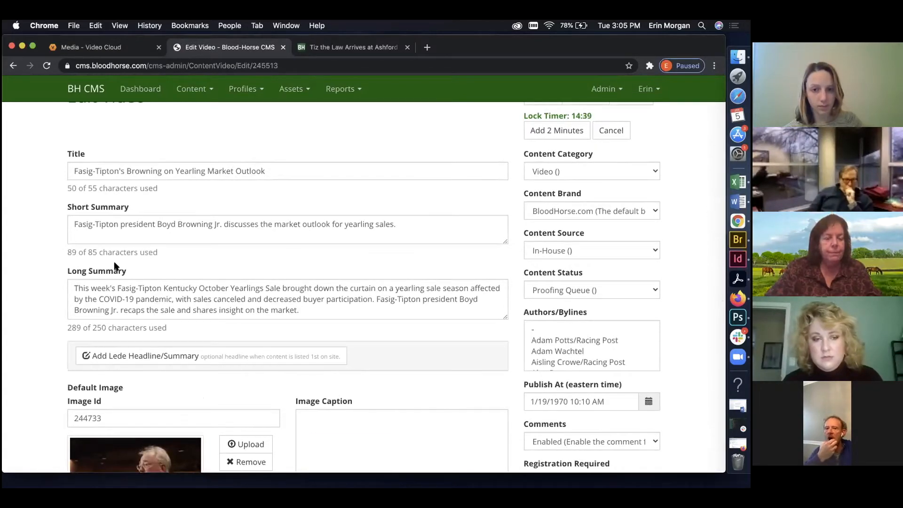
scroll(115, 266, "down", 12)
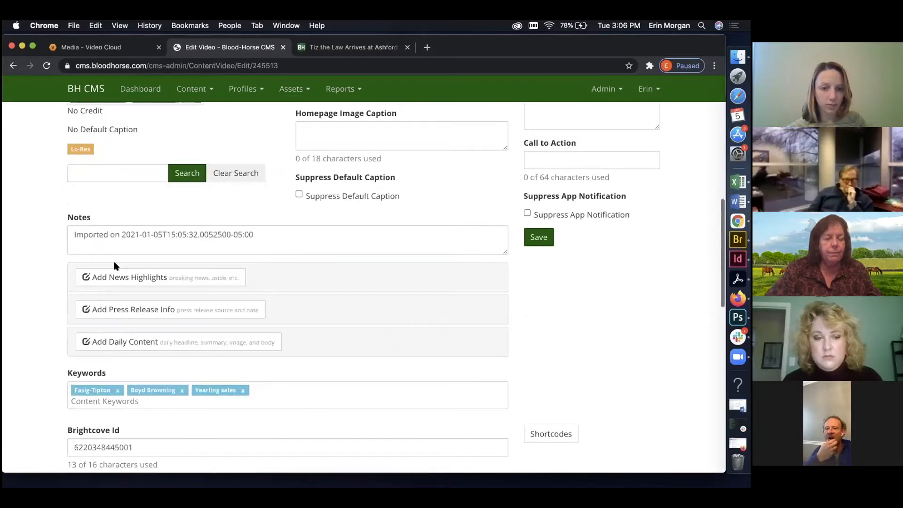
scroll(115, 267, "up", 7)
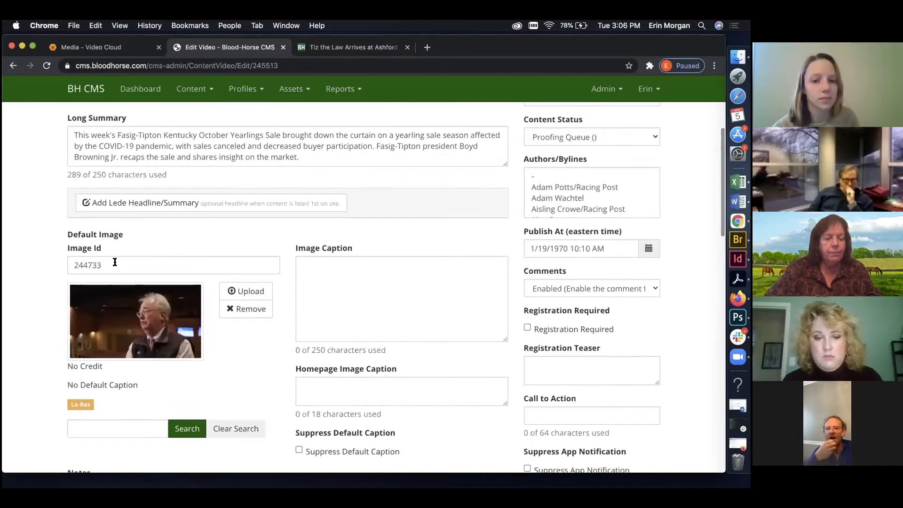
scroll(115, 264, "up", 4)
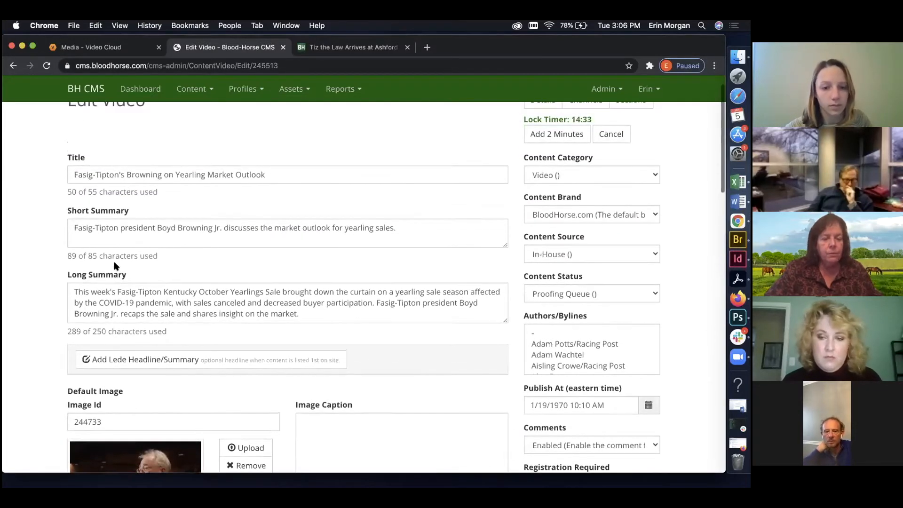
scroll(115, 263, "up", 1)
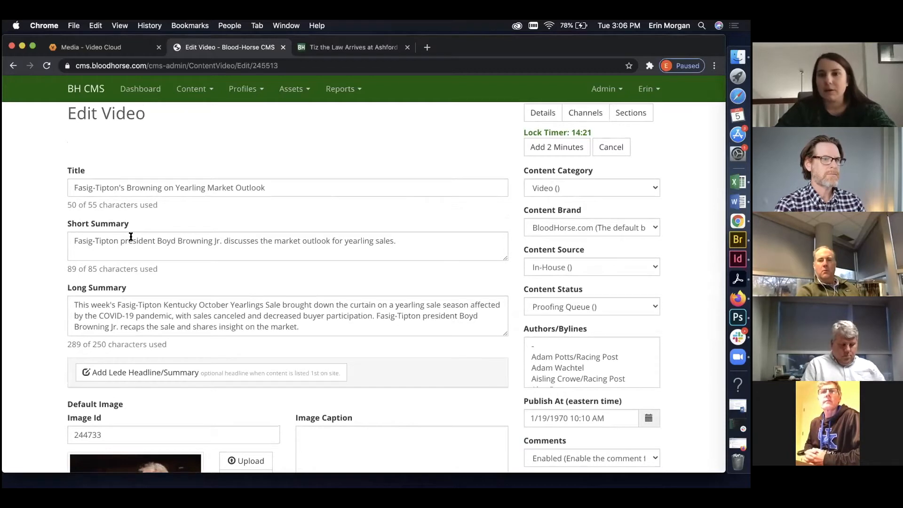
scroll(131, 236, "down", 2)
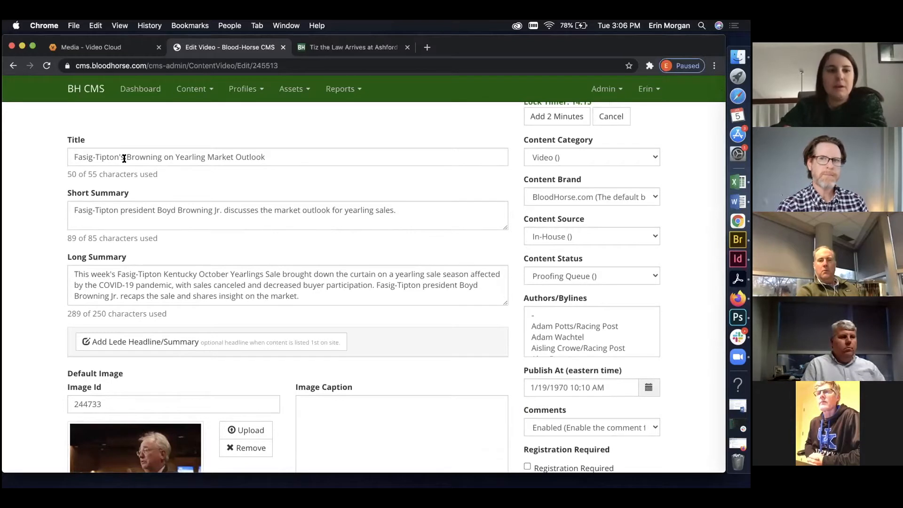
scroll(124, 159, "up", 1)
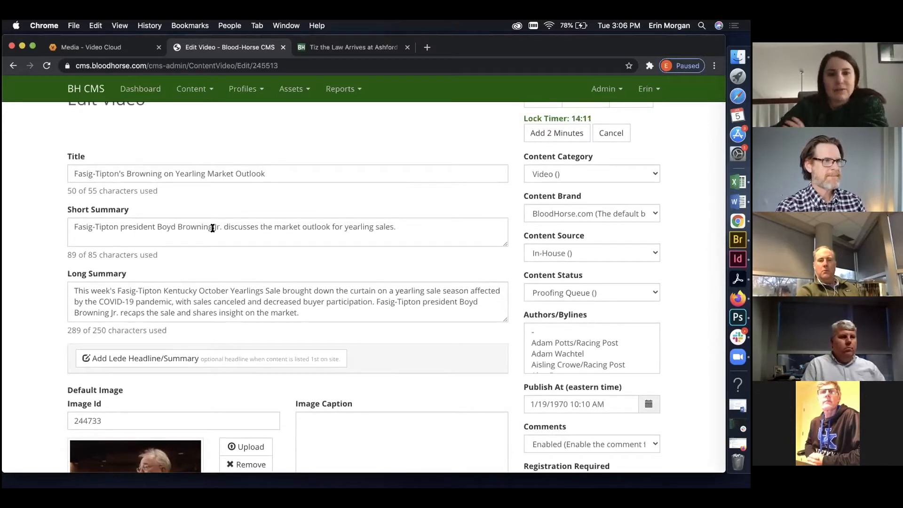
left_click(273, 170)
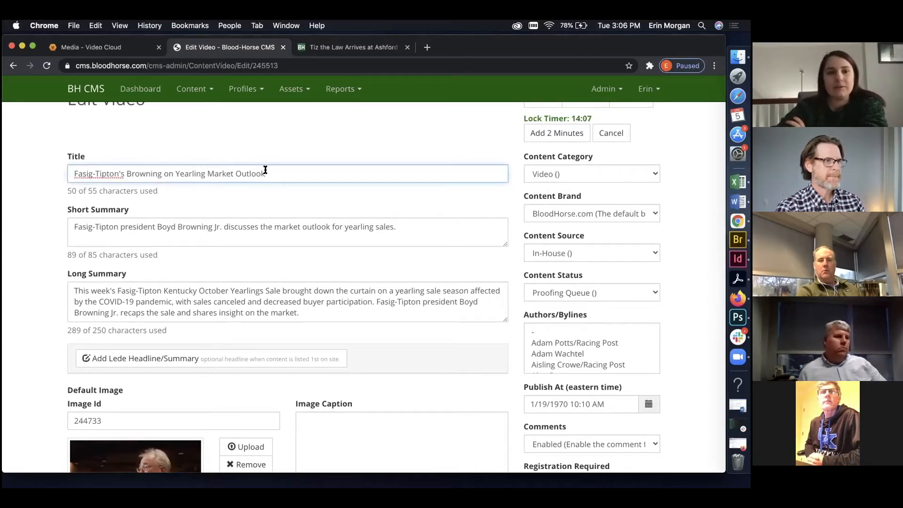
Shorten the video's short summary by removing the opening words "Fasig-Tipton president".
scroll(178, 227, "down", 1)
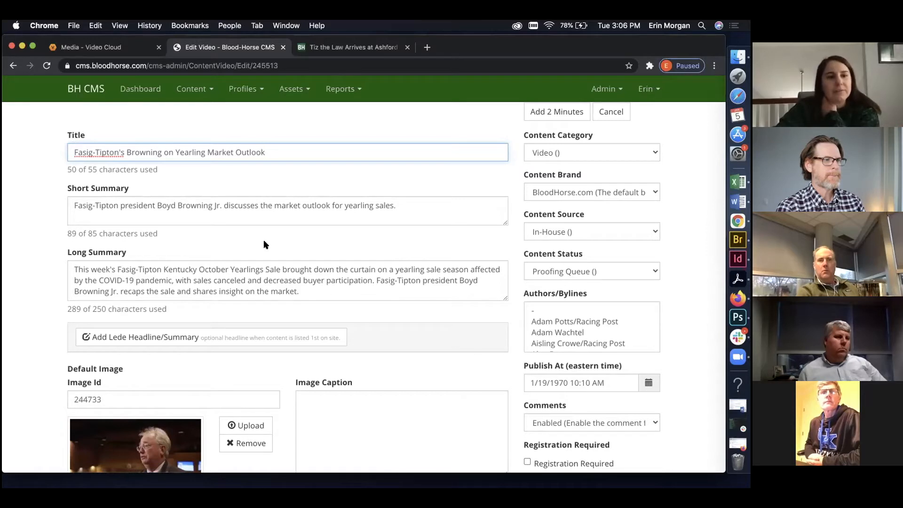
left_click(155, 202)
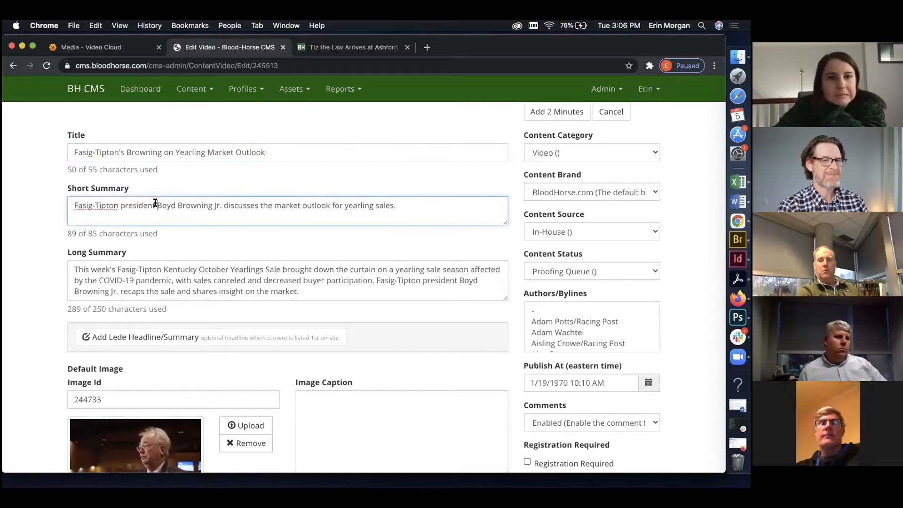
left_click_drag(156, 203, 40, 188)
key("BackSpace")
key("Delete")
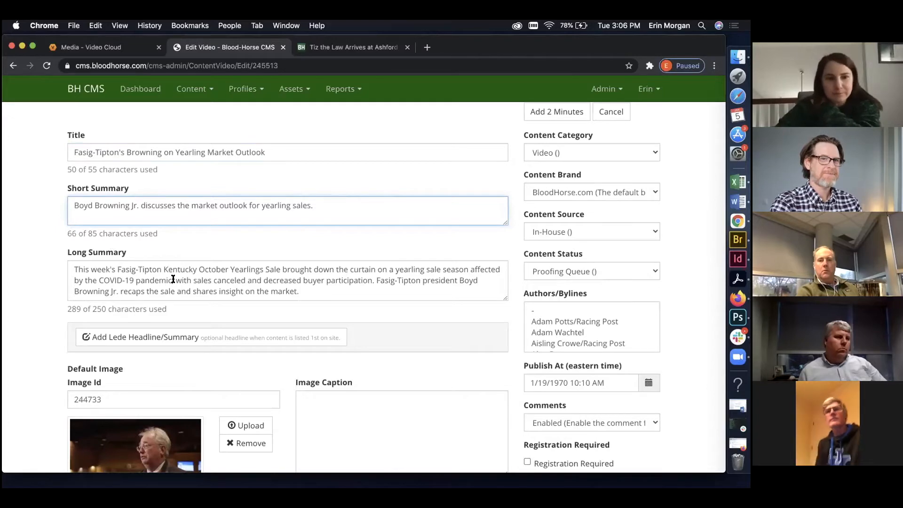
Shorten the long summary by deleting the phrase "with sales canceled and decreased buyer participation" after "COVID-19 pandemic".
scroll(173, 279, "down", 2)
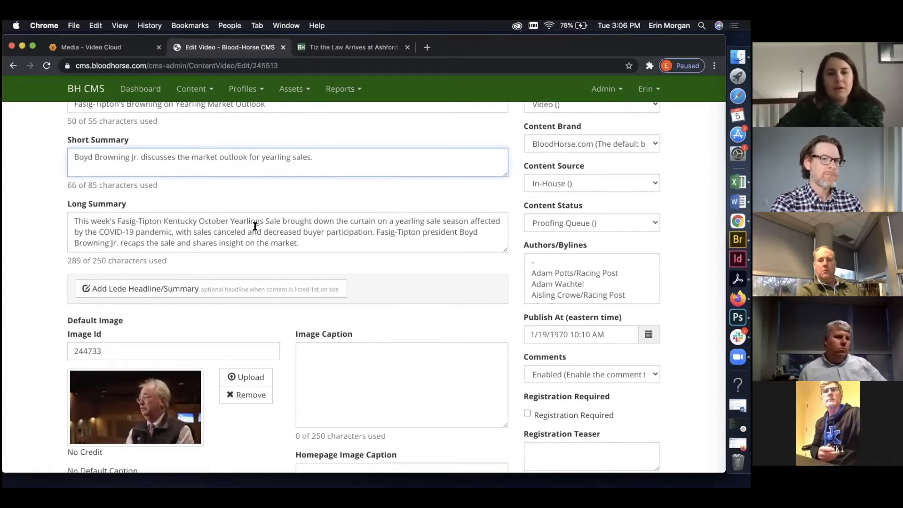
scroll(240, 254, "up", 1)
scroll(236, 260, "down", 2)
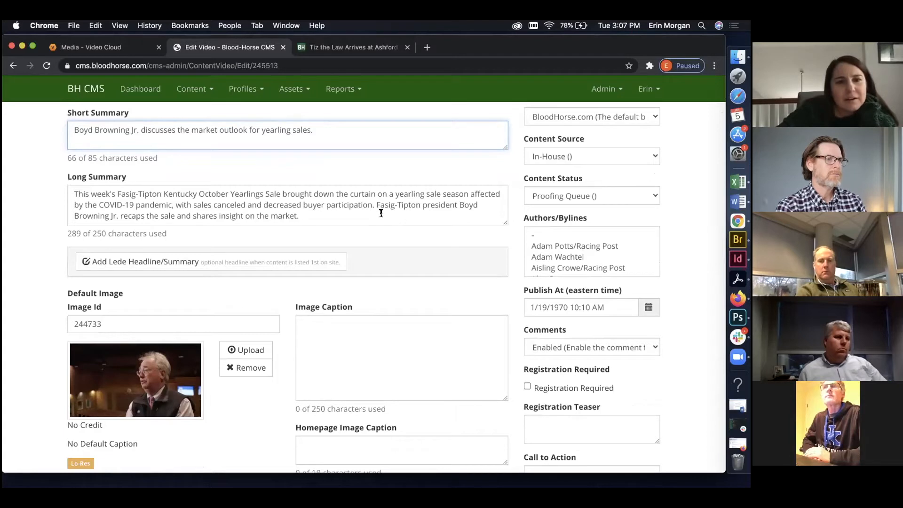
left_click_drag(372, 205, 201, 205)
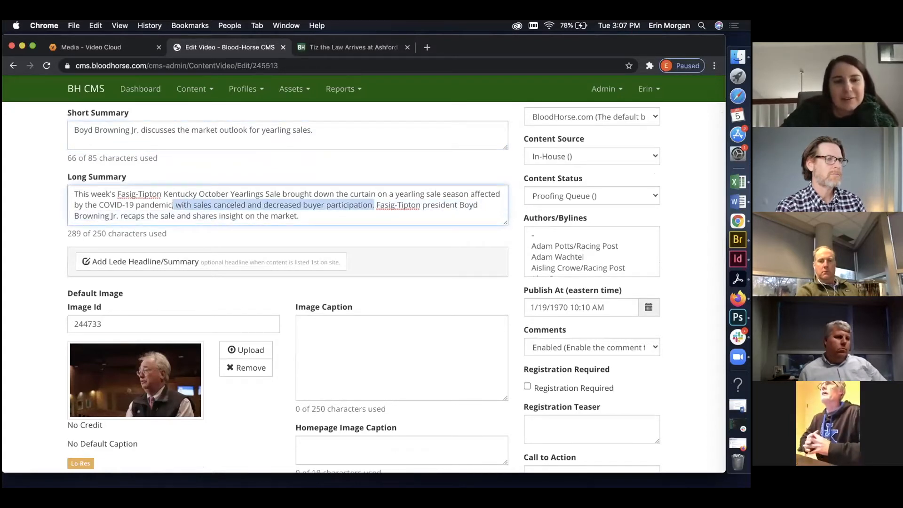
key("BackSpace")
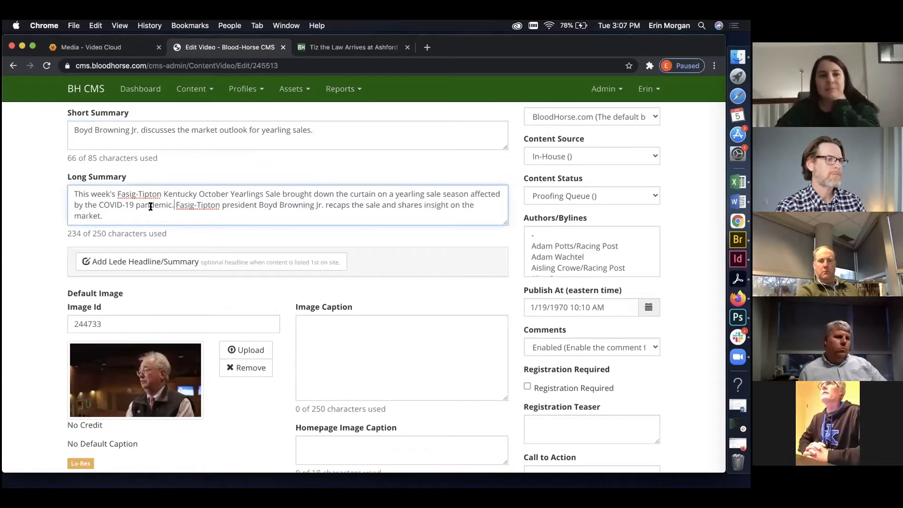
Check the title, short summary and long summary against their character limits, and preview the default image at larger size.
scroll(151, 206, "up", 2)
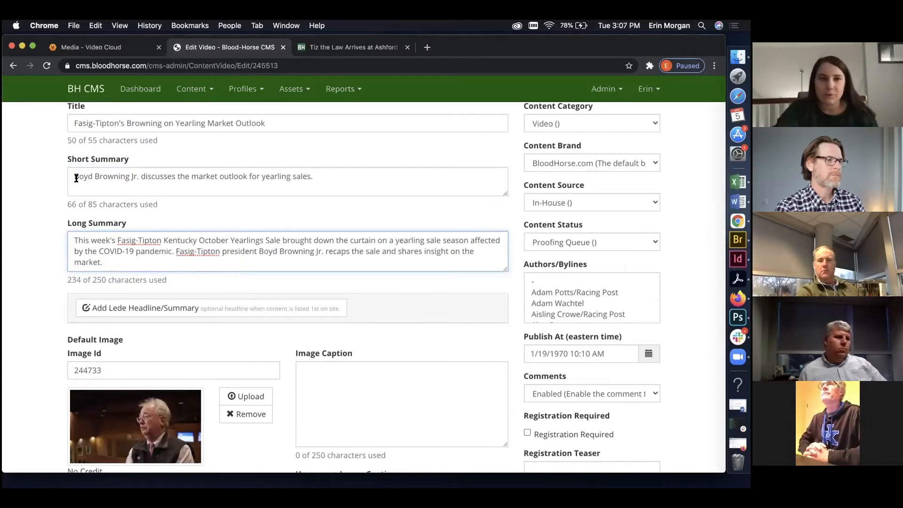
scroll(85, 181, "up", 3)
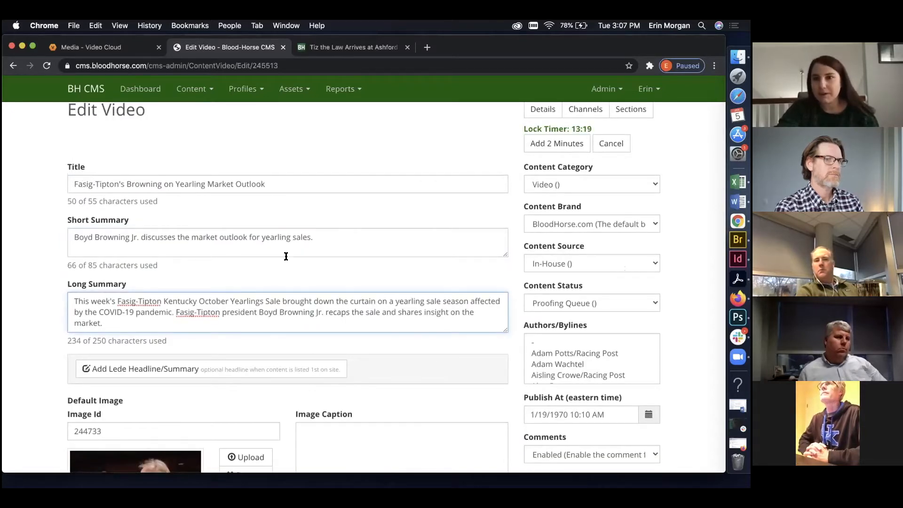
scroll(213, 215, "down", 3)
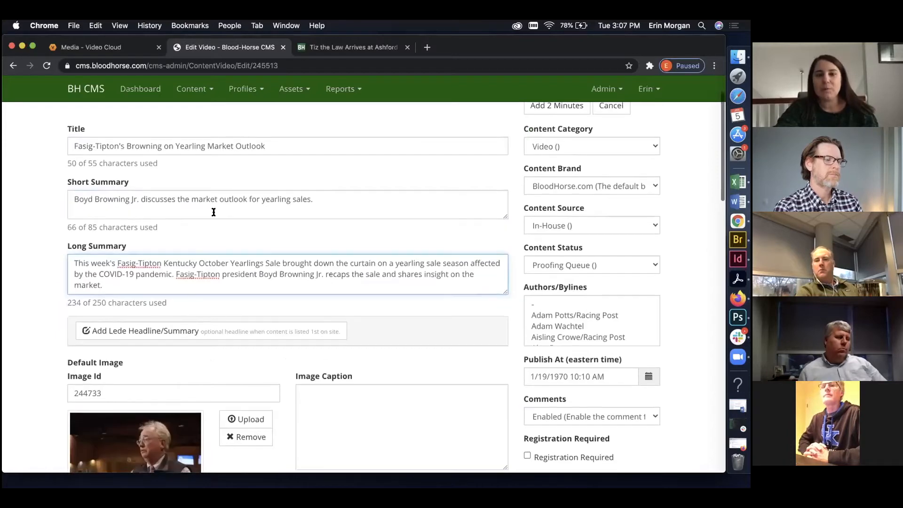
scroll(214, 214, "up", 2)
scroll(213, 213, "up", 1)
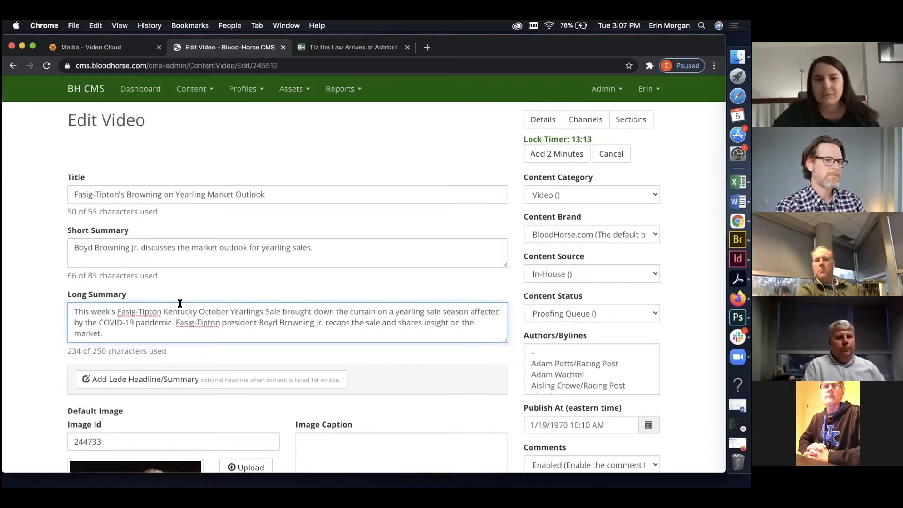
scroll(167, 333, "down", 7)
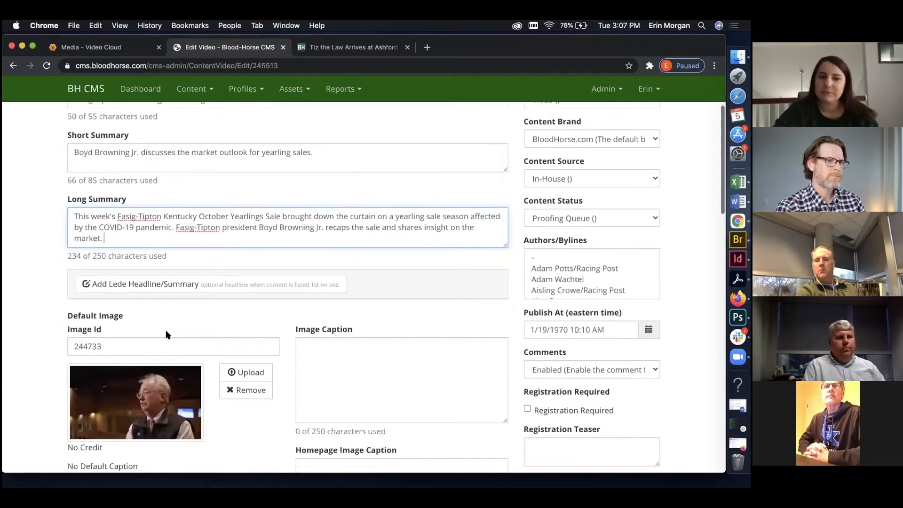
scroll(136, 170, "up", 5)
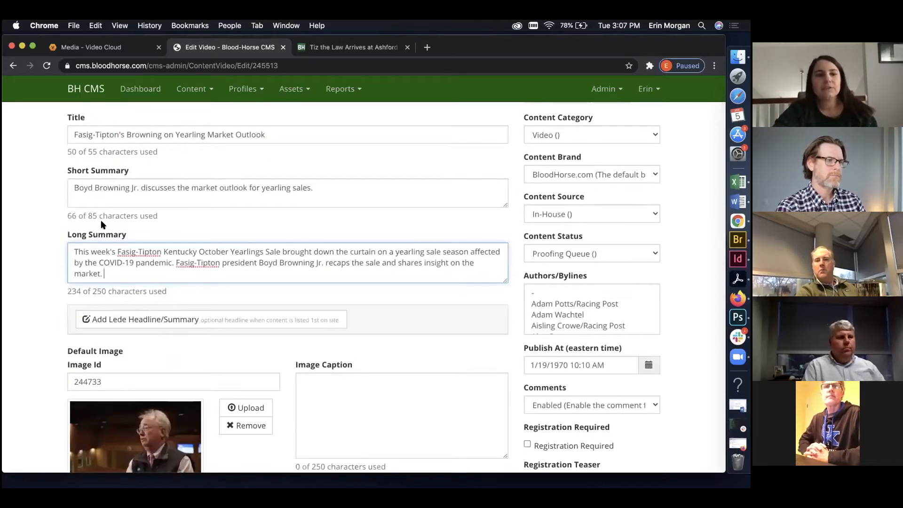
scroll(97, 262, "down", 1)
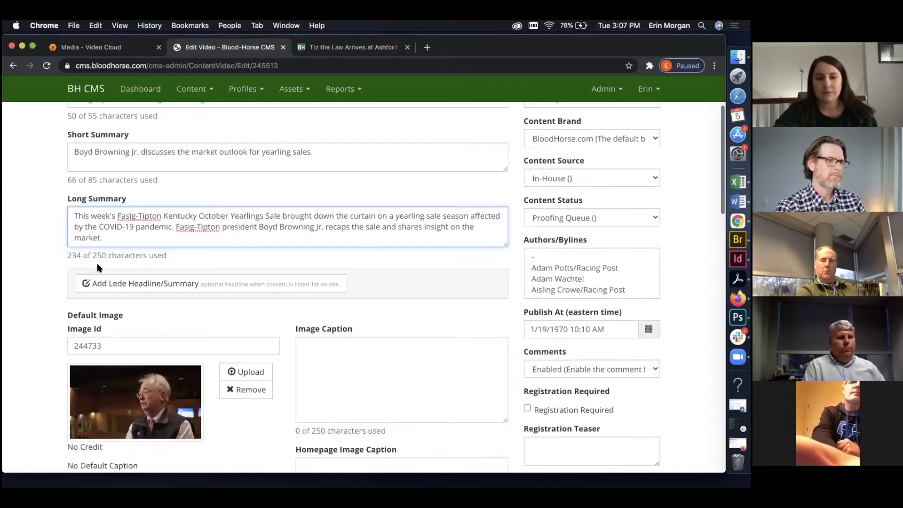
scroll(96, 263, "down", 5)
mouse_move(126, 259)
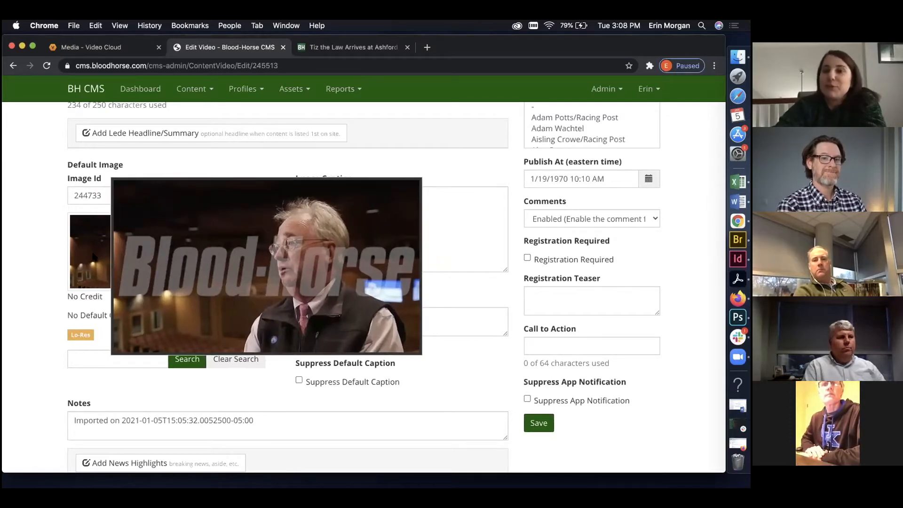
Review the video's notes, the optional news highlights, press release and daily content sections, and the keywords.
scroll(94, 257, "down", 5)
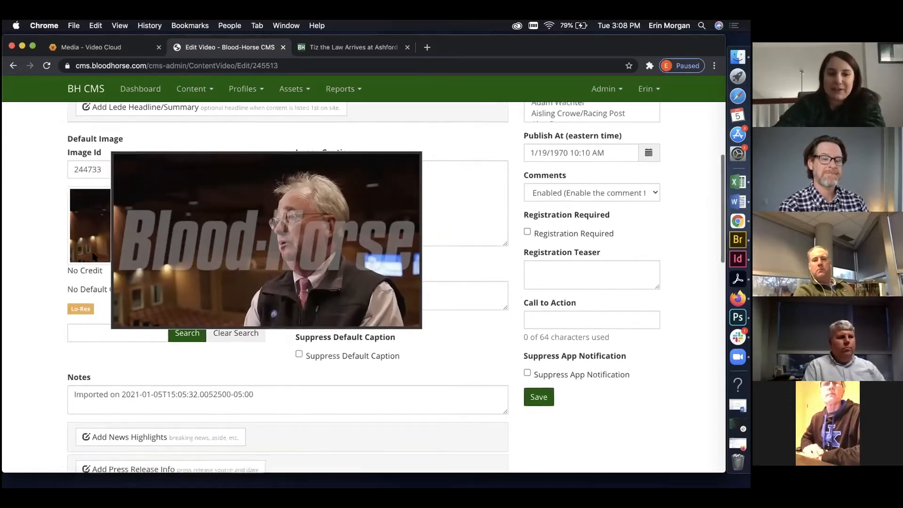
scroll(95, 257, "up", 2)
scroll(99, 244, "down", 3)
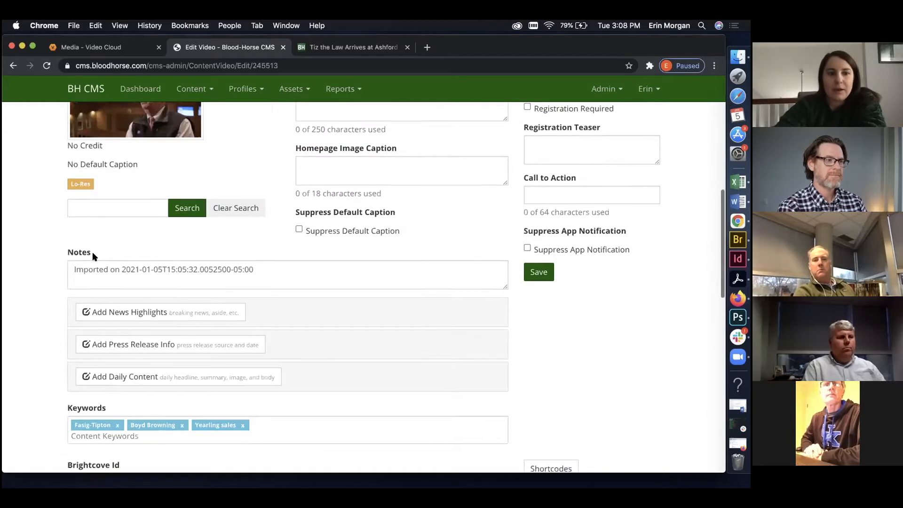
scroll(106, 216, "down", 2)
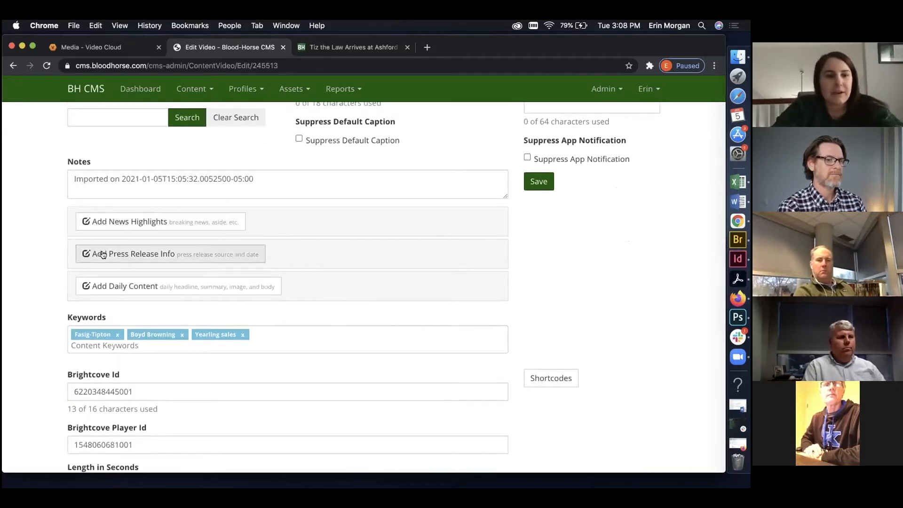
scroll(97, 270, "down", 2)
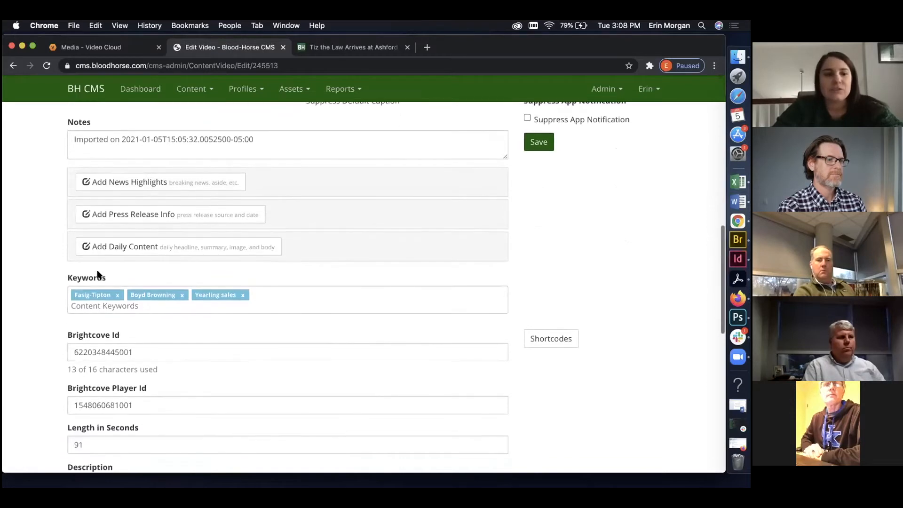
scroll(99, 274, "down", 1)
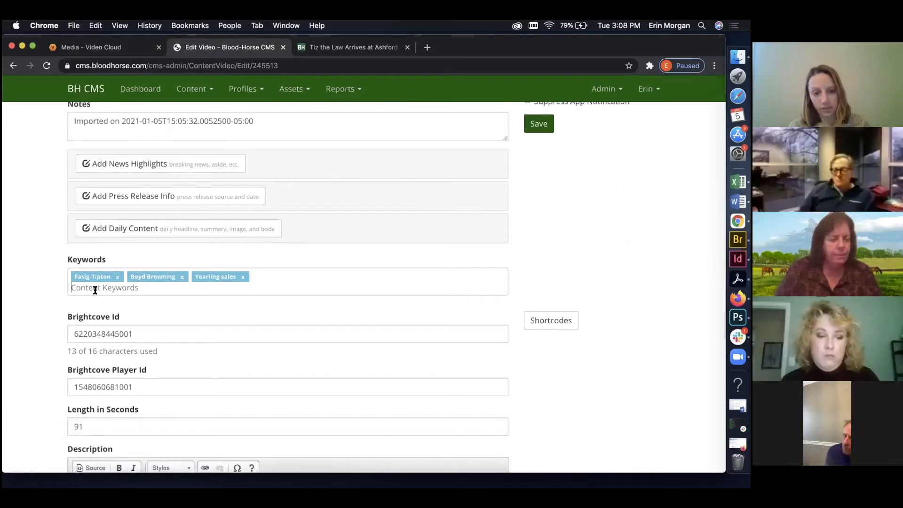
left_click(95, 290)
scroll(95, 289, "up", 6)
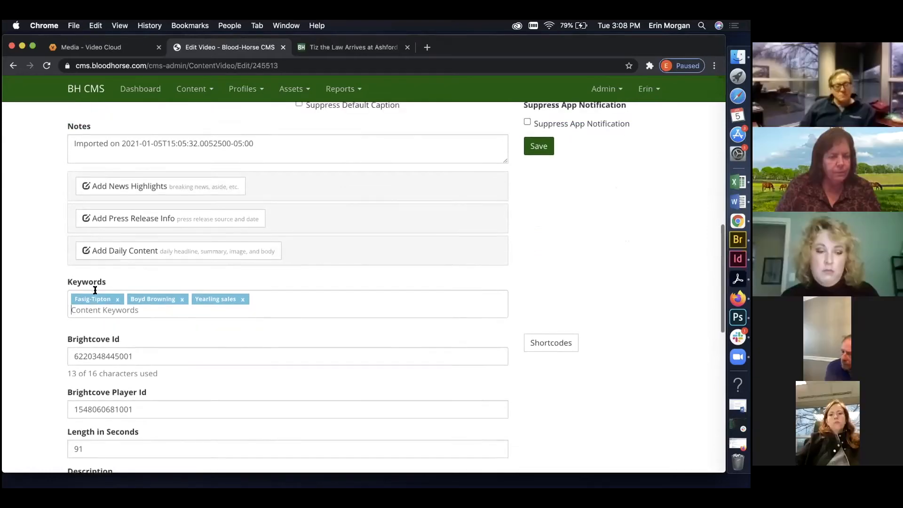
scroll(95, 290, "down", 8)
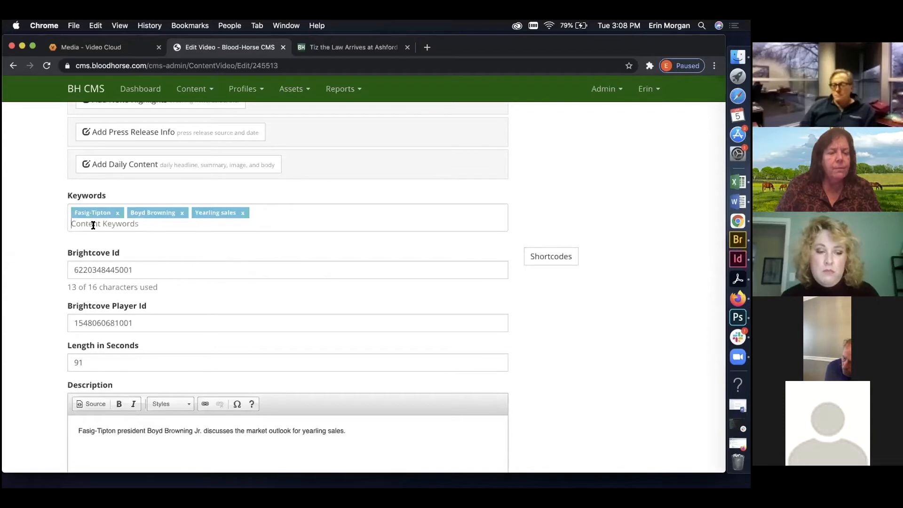
scroll(93, 225, "down", 1)
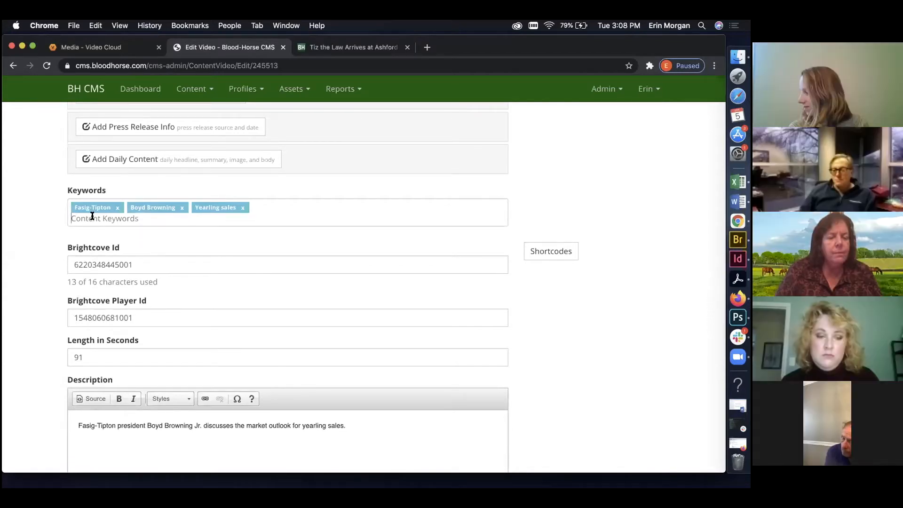
Examine the Brightcove ID, Brightcove player ID, length in seconds and imported description text.
scroll(88, 234, "down", 1)
scroll(86, 235, "down", 4)
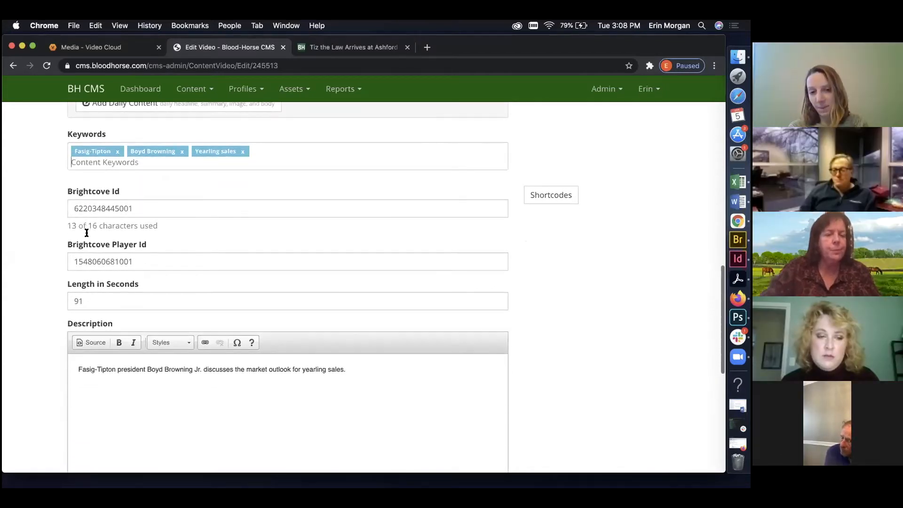
scroll(65, 277, "down", 4)
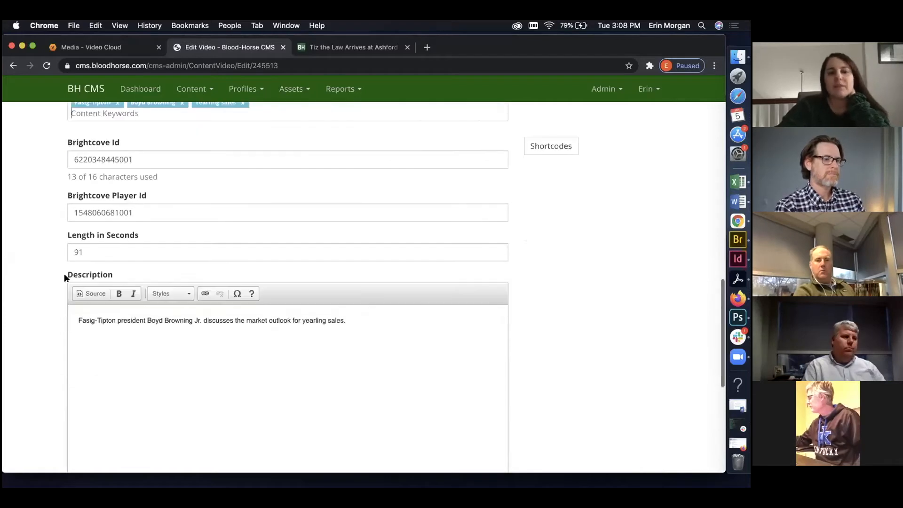
scroll(77, 262, "down", 1)
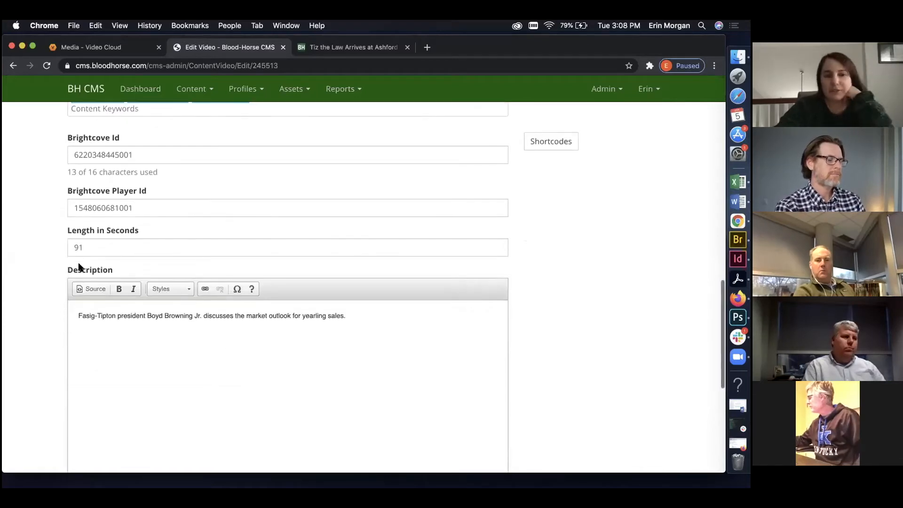
left_click(147, 316)
scroll(363, 317, "up", 1)
scroll(364, 317, "up", 1)
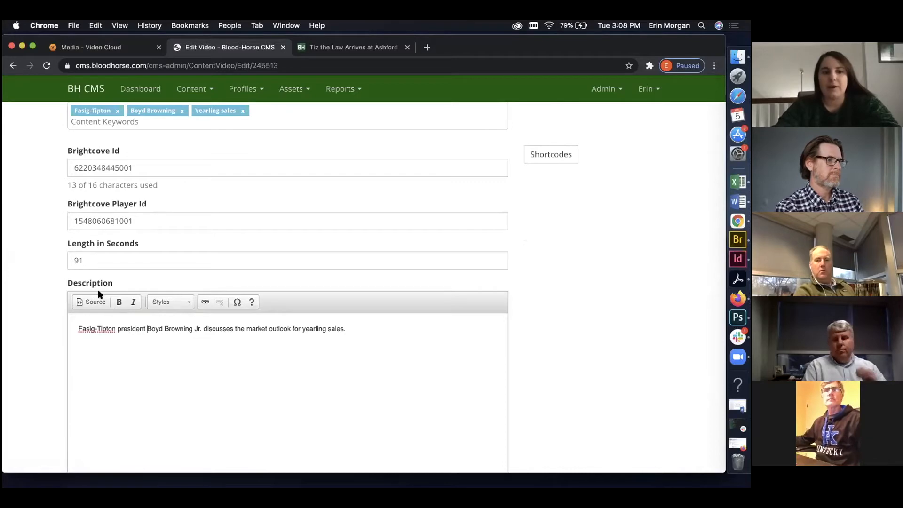
Switch to Brightcove Video Cloud and copy the full long description of the Fasig-Tipton video.
scroll(114, 269, "up", 10)
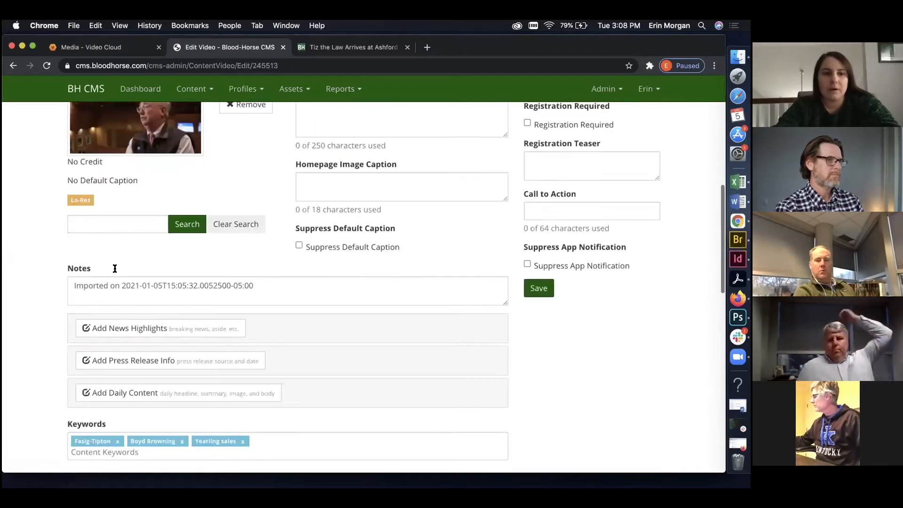
scroll(115, 270, "up", 3)
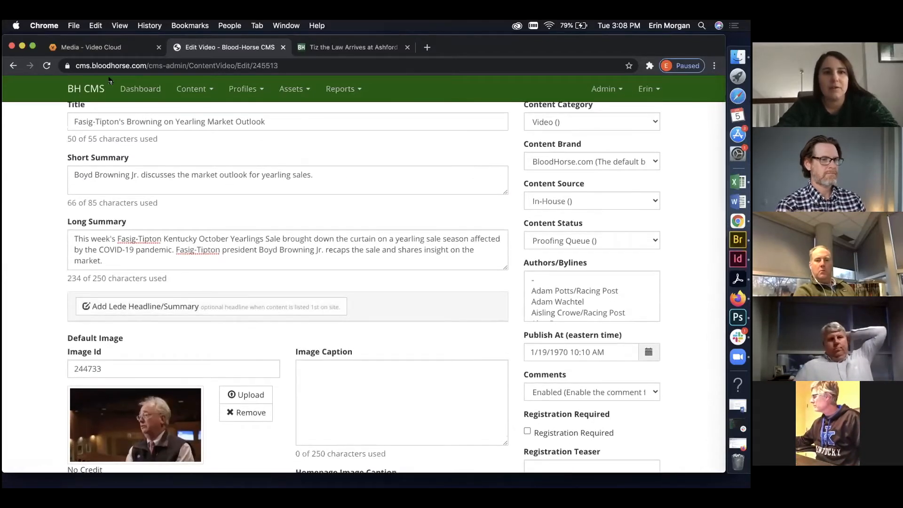
left_click(96, 47)
scroll(149, 337, "down", 3)
left_click_drag(151, 366, 9, 338)
key("super+c")
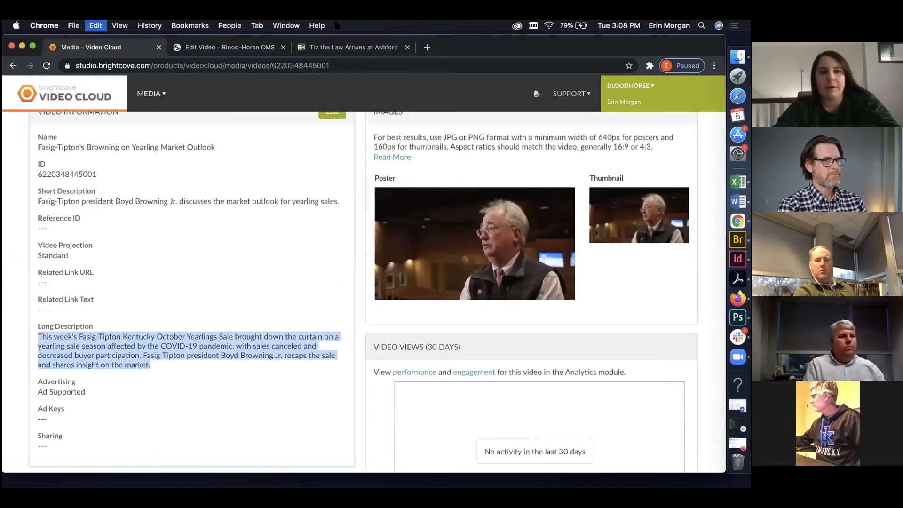
Return to the Blood-Horse CMS and replace the video's description with the copied long description, removing the stray leading "F".
left_click(207, 47)
scroll(189, 371, "down", 8)
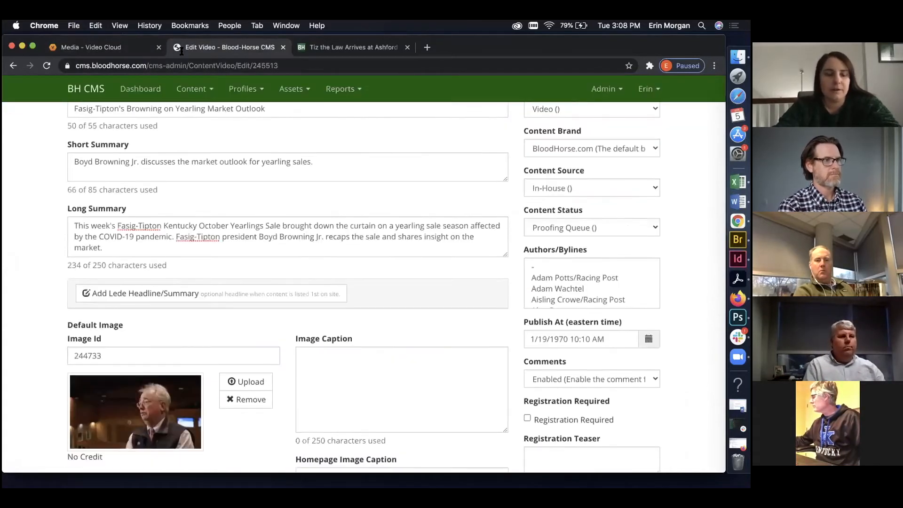
scroll(189, 371, "down", 10)
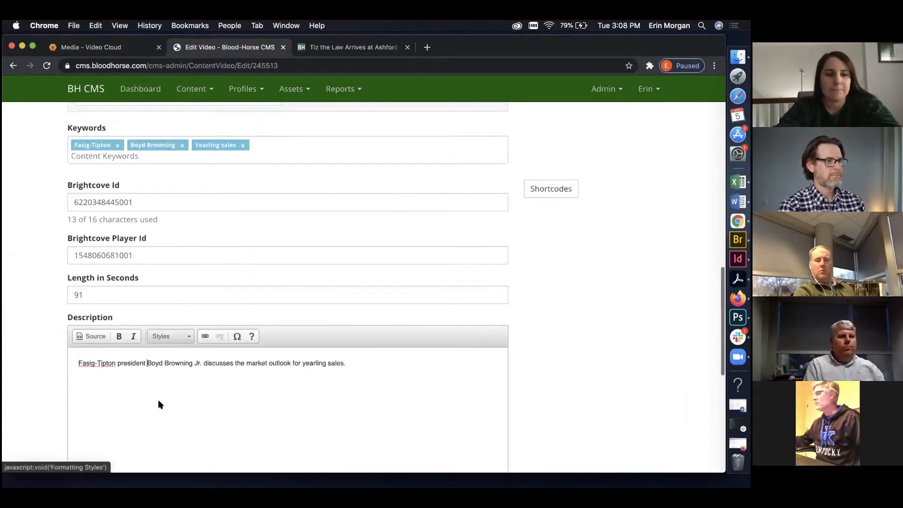
left_click_drag(346, 338, 76, 343)
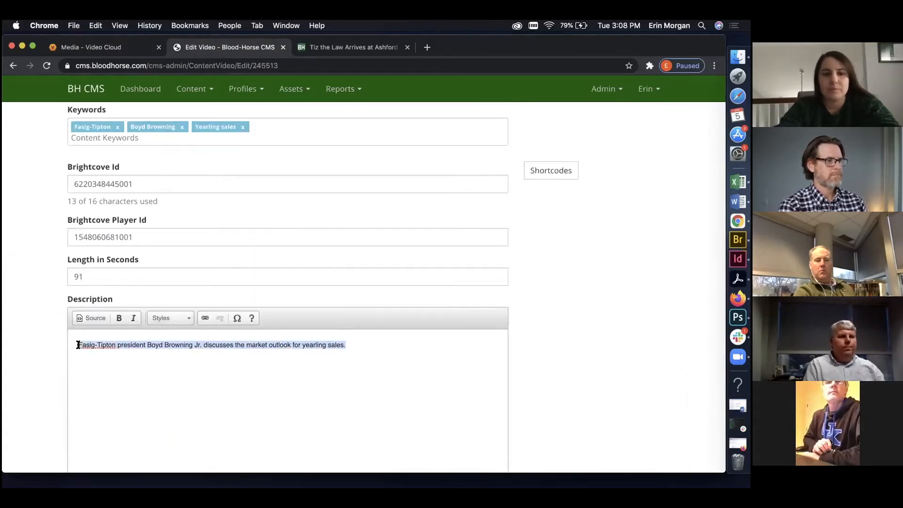
key("super+v")
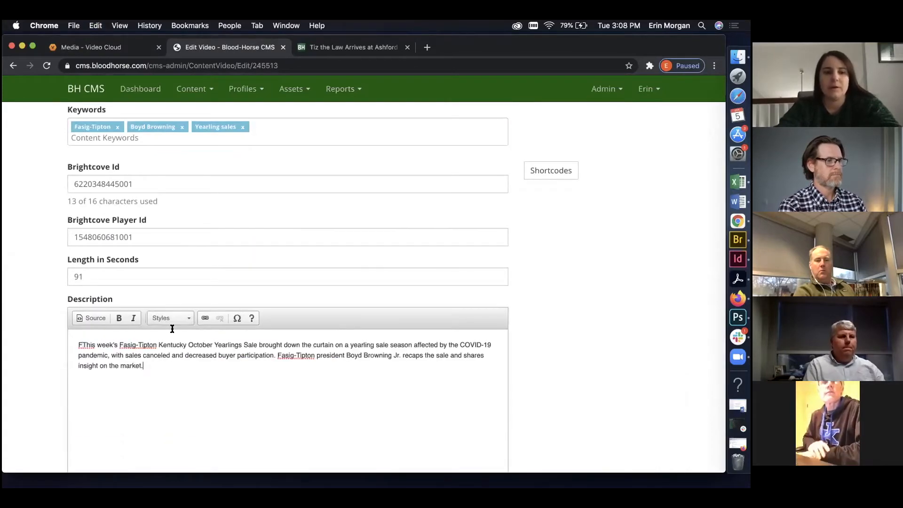
left_click(81, 340)
key("BackSpace")
scroll(46, 386, "down", 4)
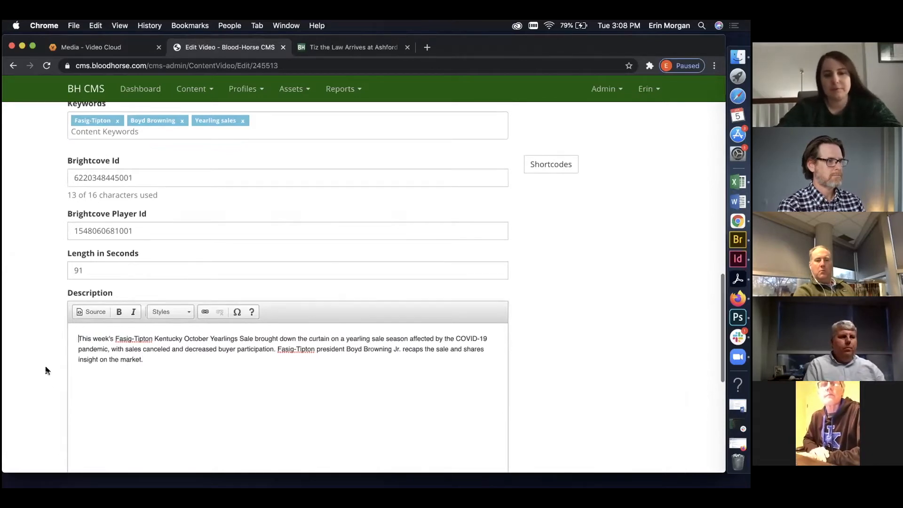
Open BloodHorse.com in a new browser tab and view the "Tiz the Law Arrives at Ashford Stud" video page from its video section.
scroll(47, 367, "down", 5)
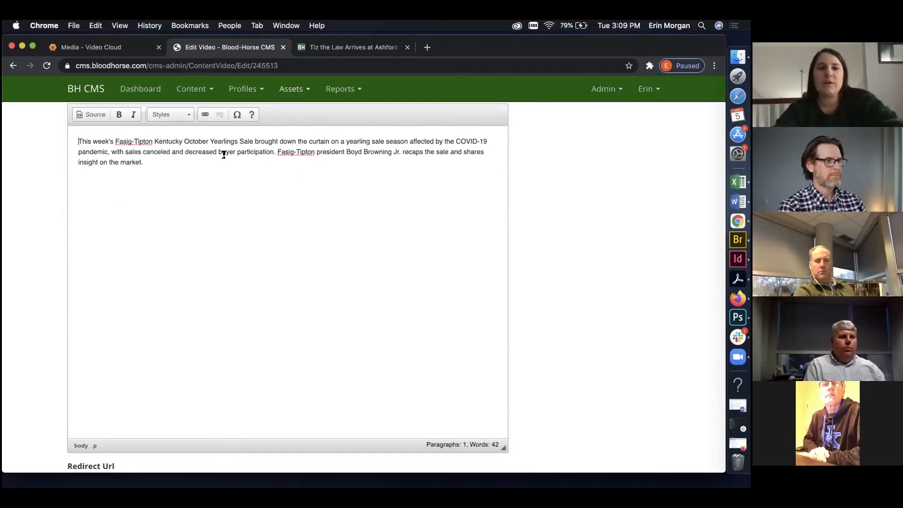
left_click(427, 48)
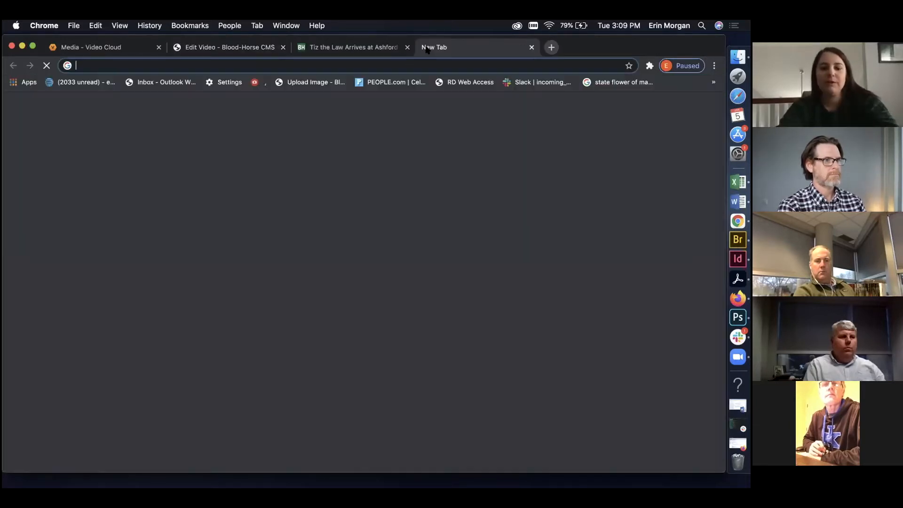
type("bloodhorse")
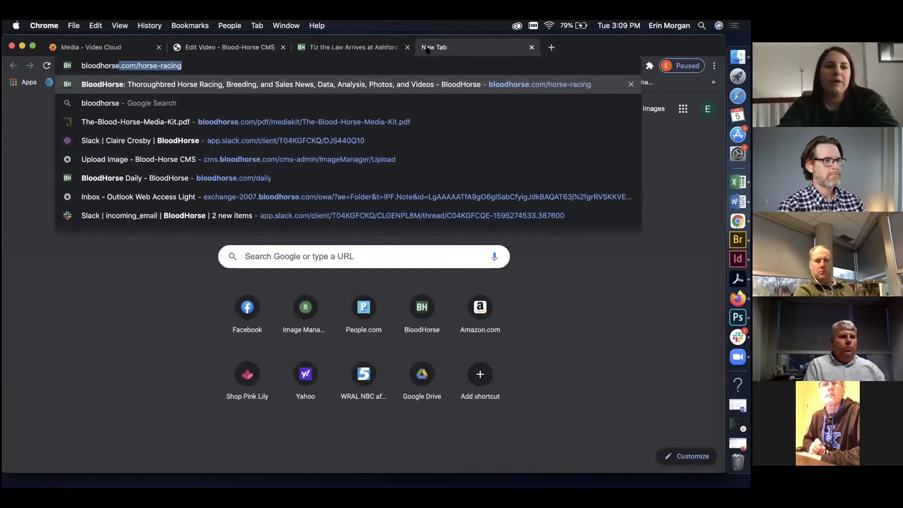
key("Return")
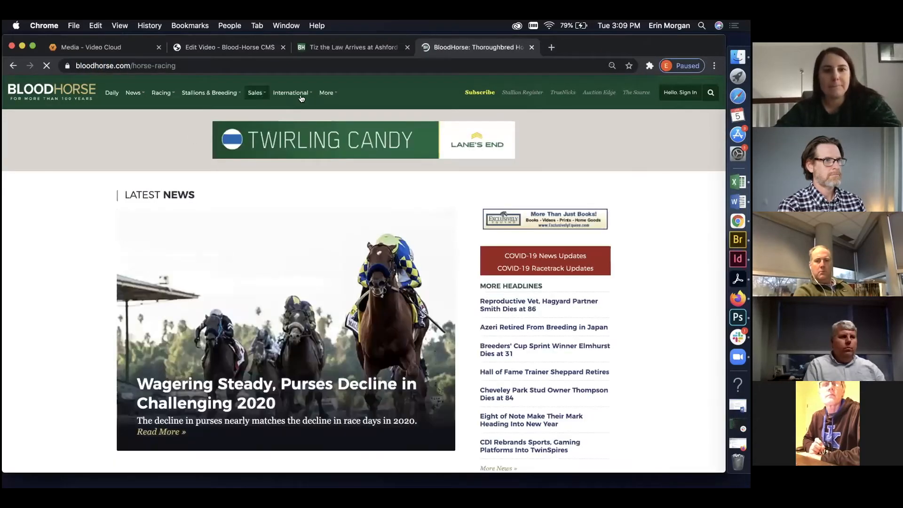
left_click(327, 96)
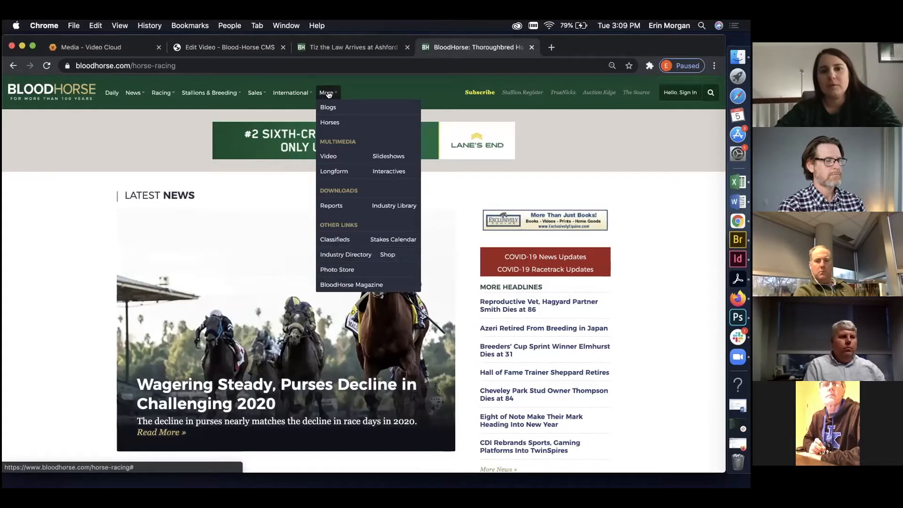
left_click(329, 157)
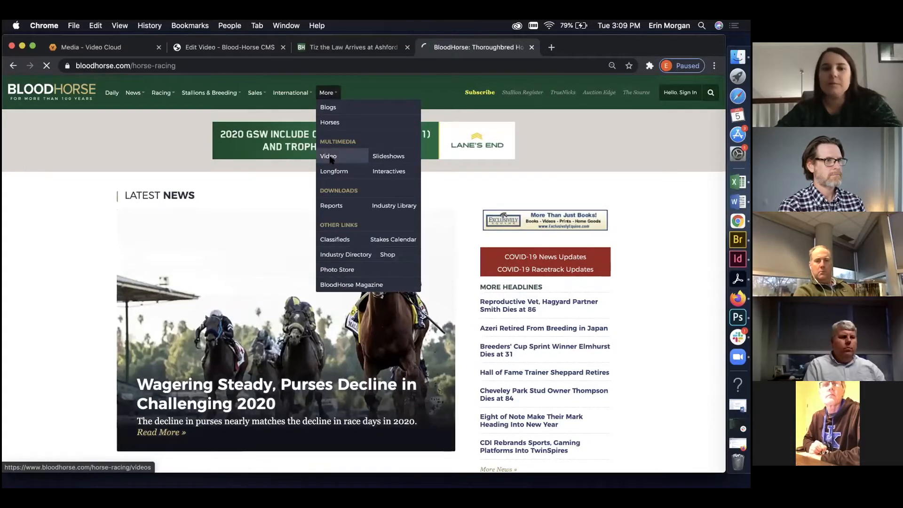
scroll(141, 235, "down", 5)
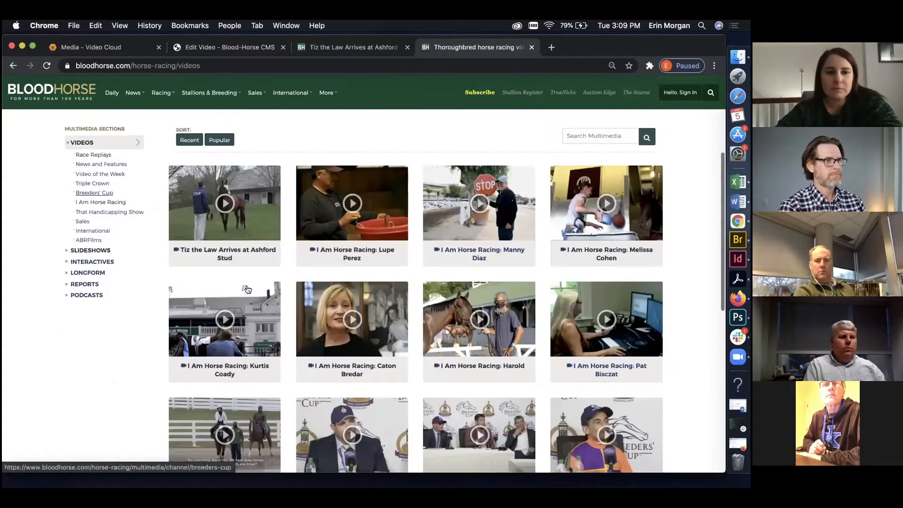
left_click(227, 254)
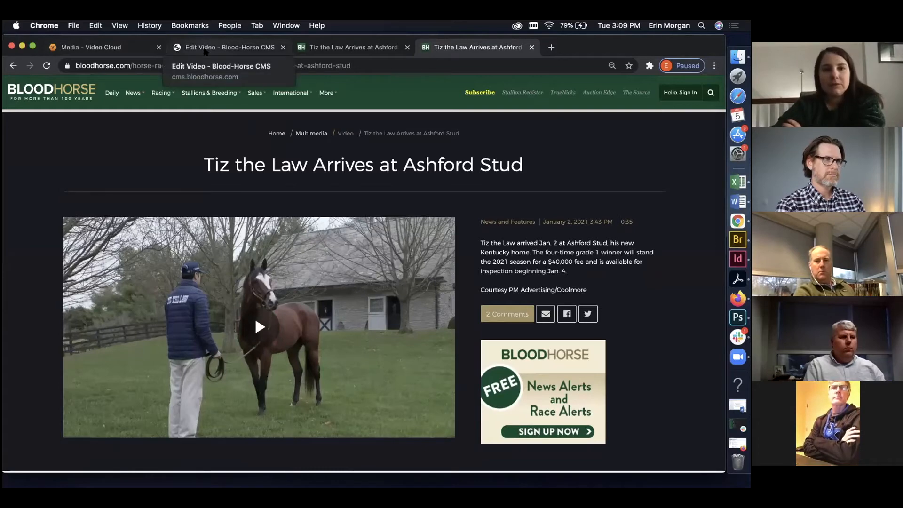
Return to the Blood-Horse CMS, compare the video's long summary with its description, and save the edited video.
left_click(205, 48)
scroll(212, 221, "up", 16)
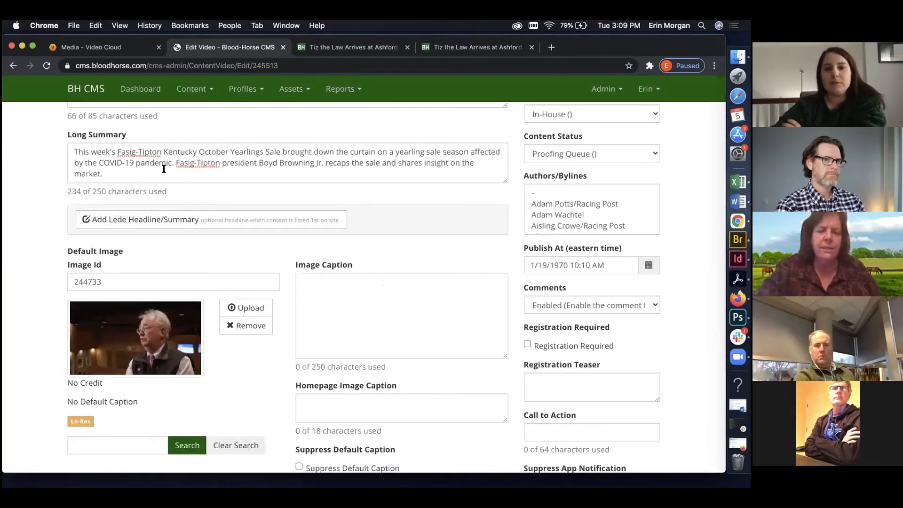
scroll(164, 169, "down", 12)
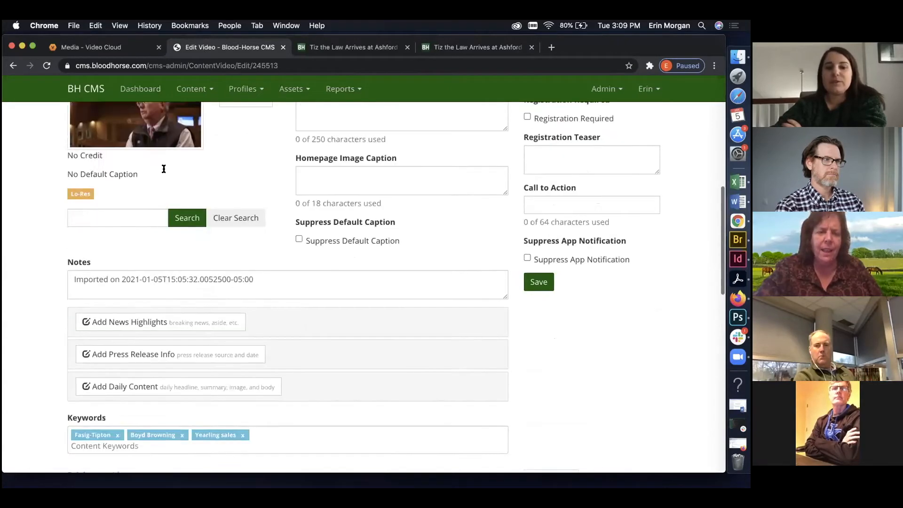
scroll(143, 394, "down", 3)
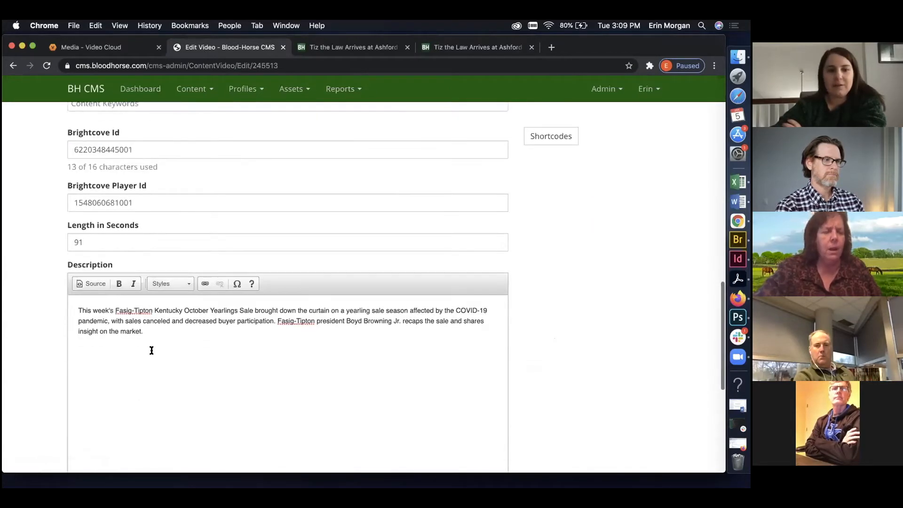
scroll(156, 336, "up", 12)
scroll(155, 335, "up", 3)
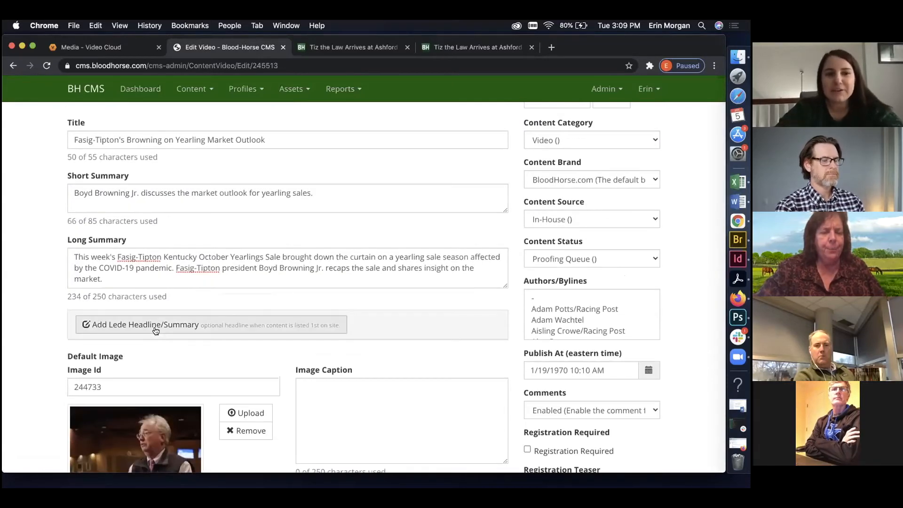
scroll(158, 274, "down", 1)
scroll(158, 275, "down", 15)
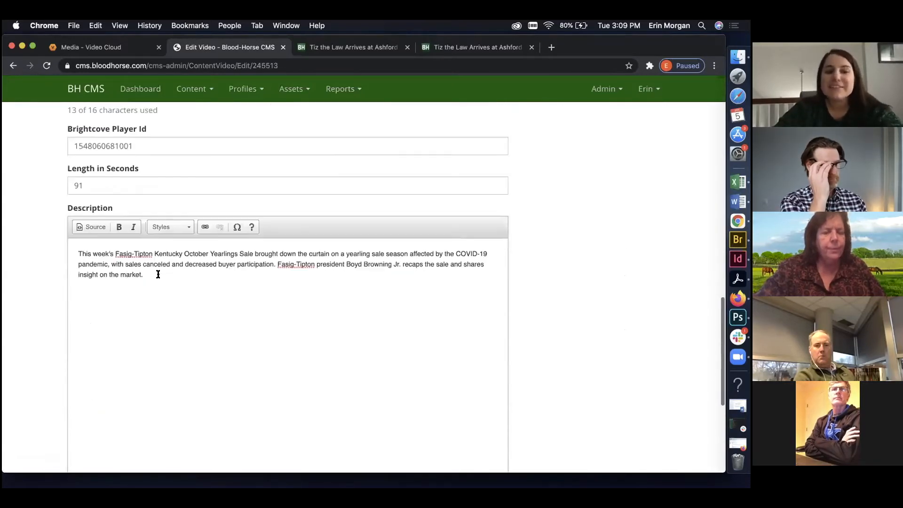
scroll(158, 275, "down", 10)
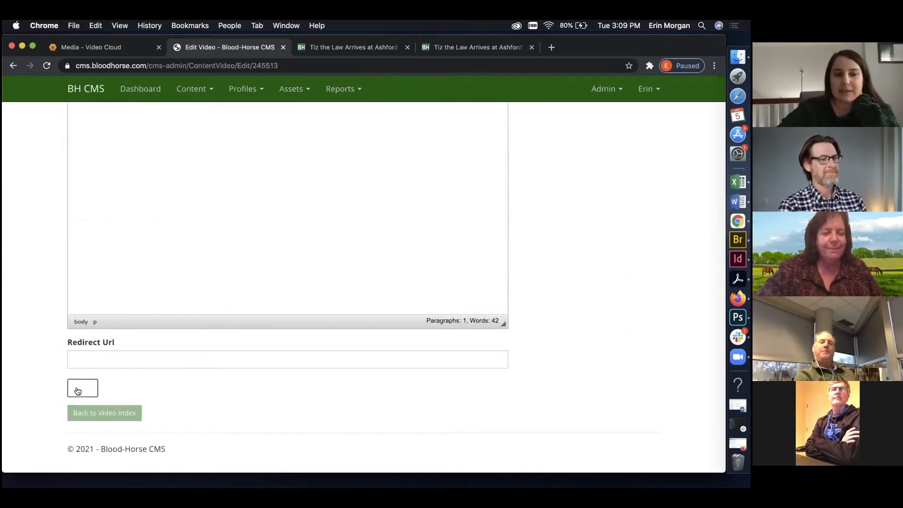
left_click(77, 391)
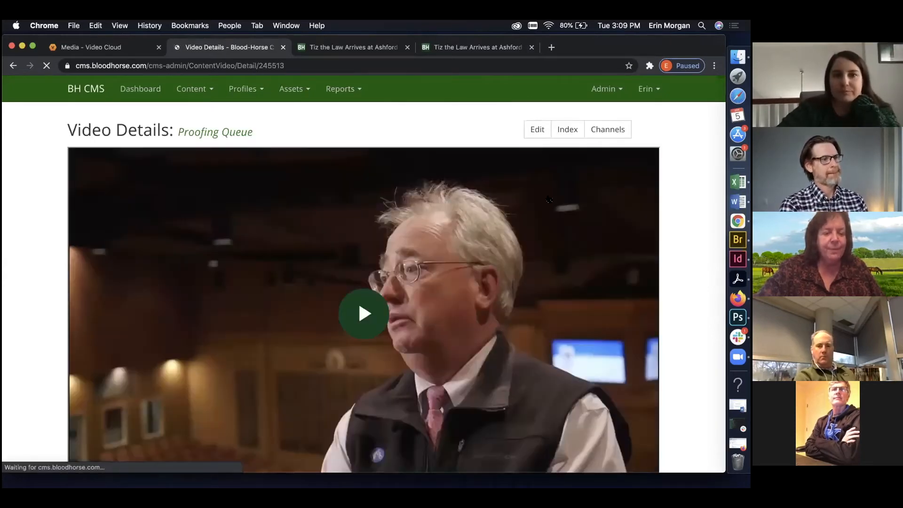
Review the saved video's details page, including the title, summaries, keywords, authors, channels, image and content properties.
scroll(244, 314, "down", 10)
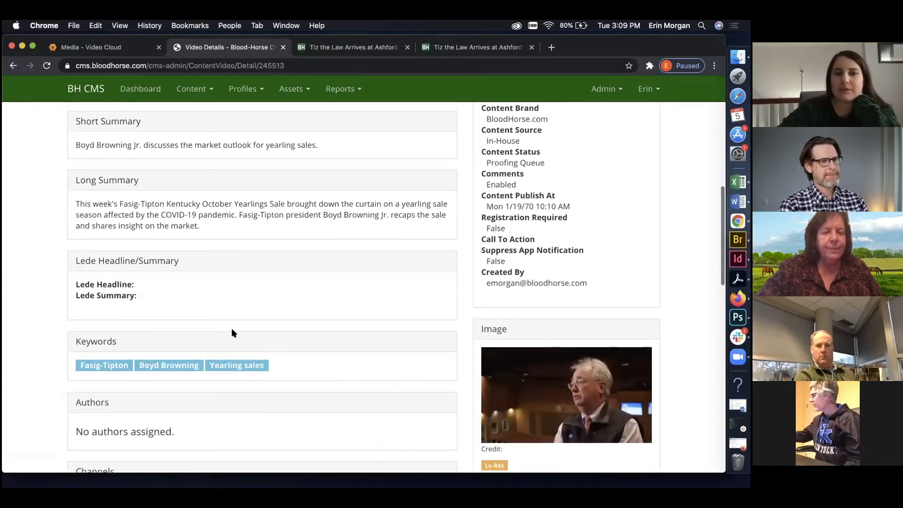
scroll(147, 240, "down", 5)
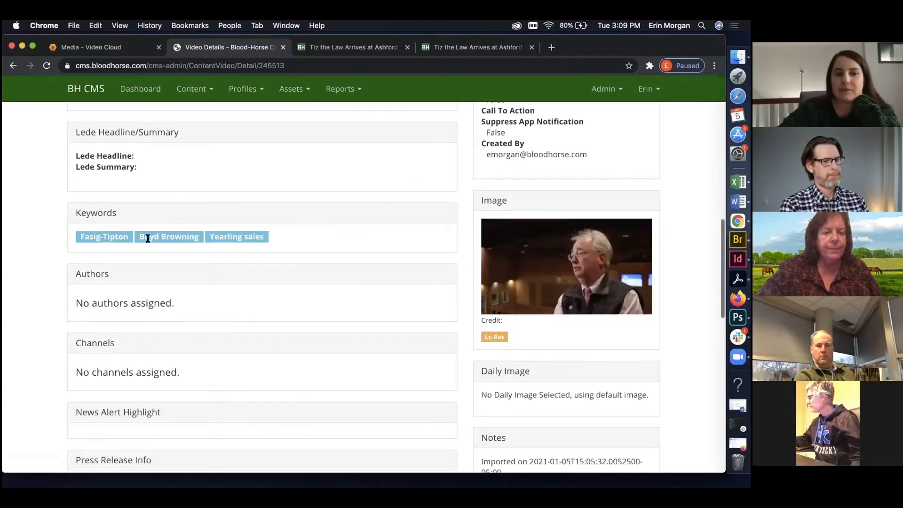
scroll(148, 239, "down", 7)
scroll(147, 242, "up", 6)
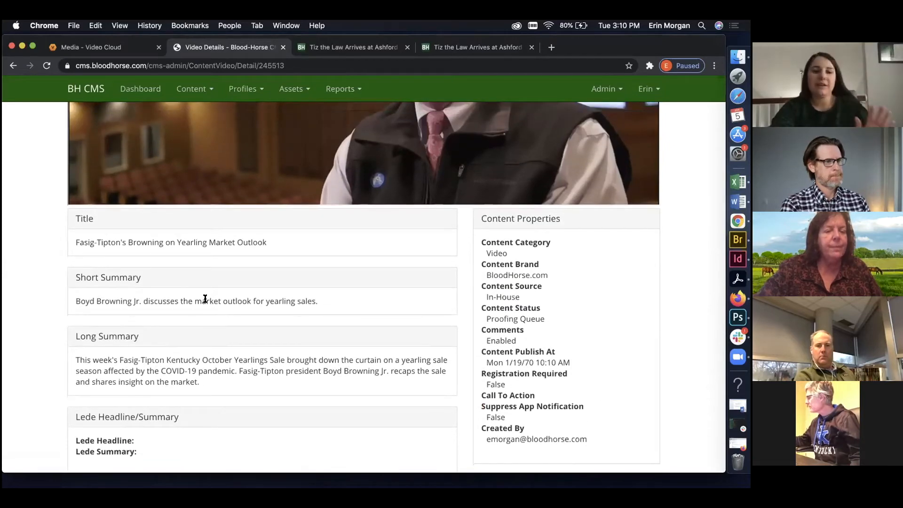
scroll(205, 299, "up", 1)
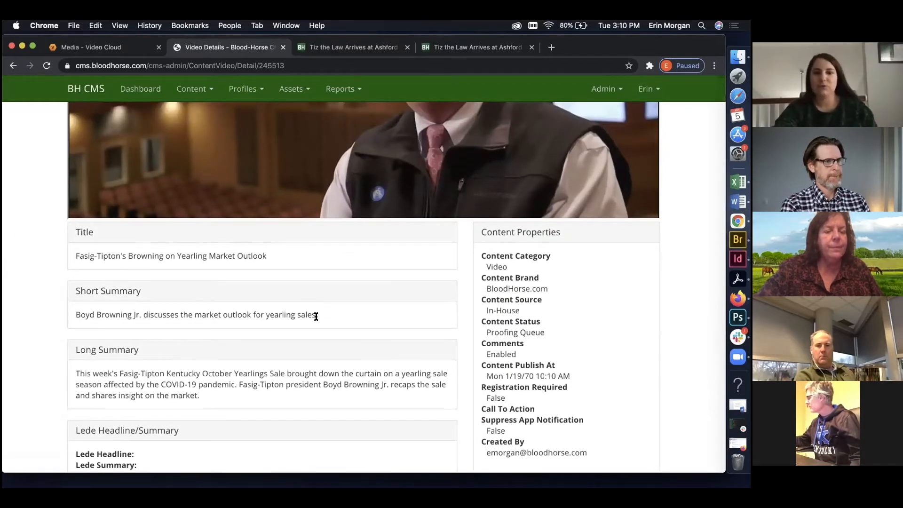
scroll(317, 316, "up", 1)
scroll(315, 314, "up", 5)
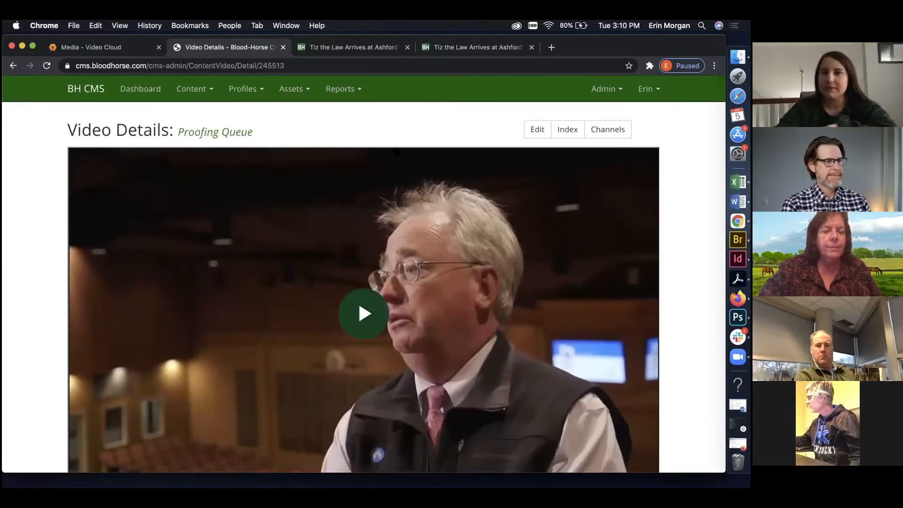
Reopen the Fasig-Tipton video for editing and look over its title, short summary and long summary.
left_click(538, 129)
scroll(121, 394, "down", 2)
mouse_move(122, 399)
scroll(298, 234, "up", 2)
scroll(299, 234, "up", 3)
scroll(298, 231, "down", 2)
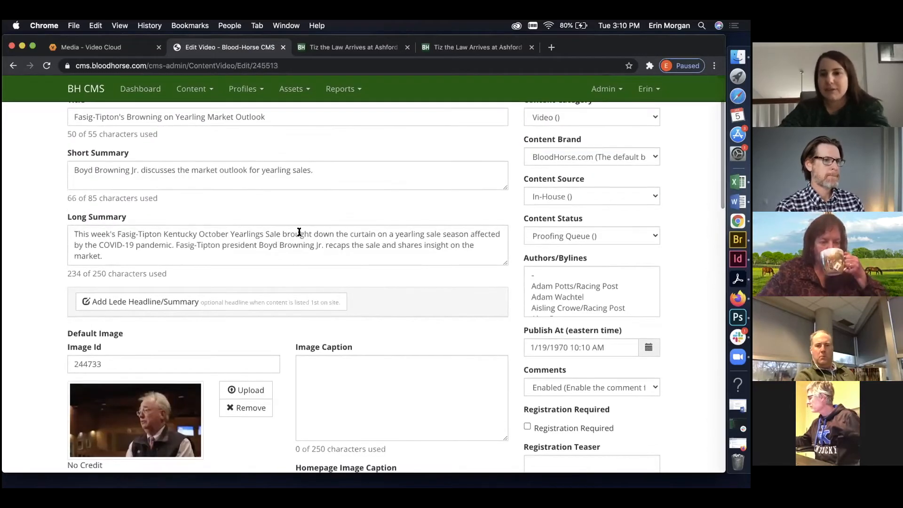
scroll(523, 126, "up", 1)
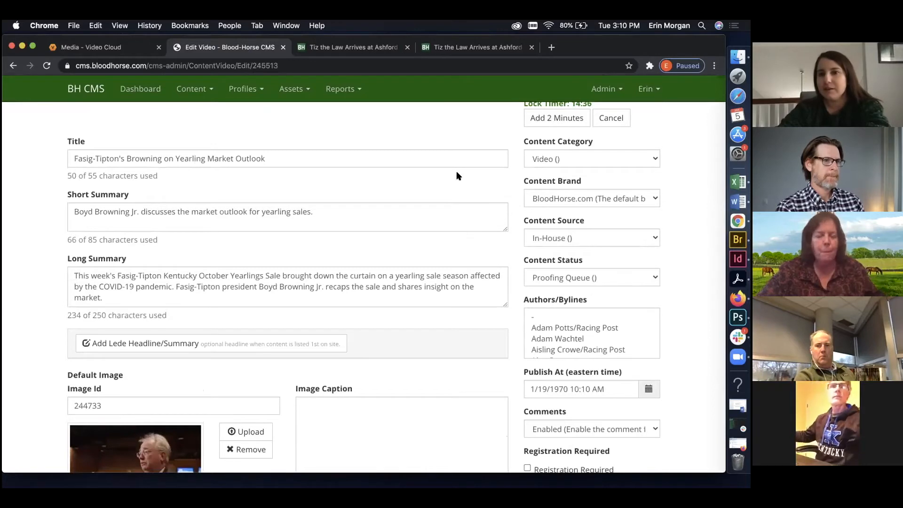
scroll(456, 175, "up", 1)
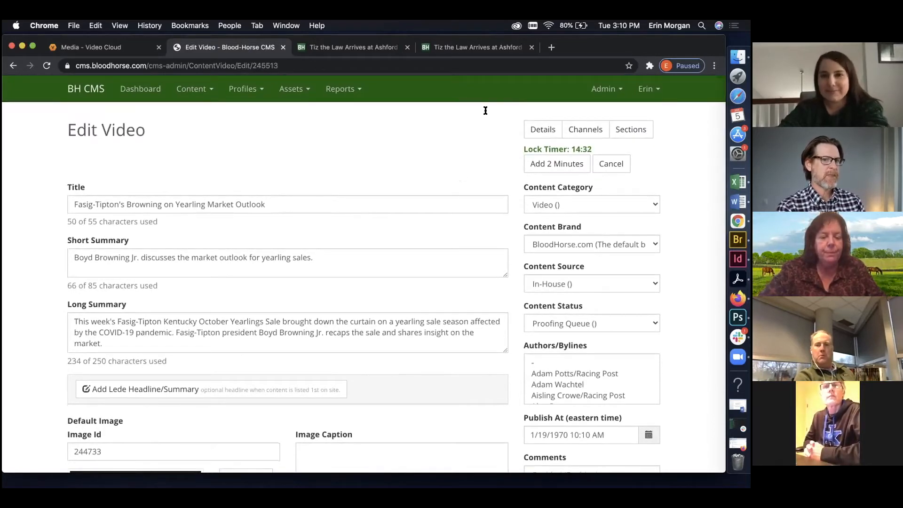
Shift the browser window aside and examine the content brand choices, keeping BloodHorse.com as the video's brand.
left_click_drag(565, 46, 488, 44)
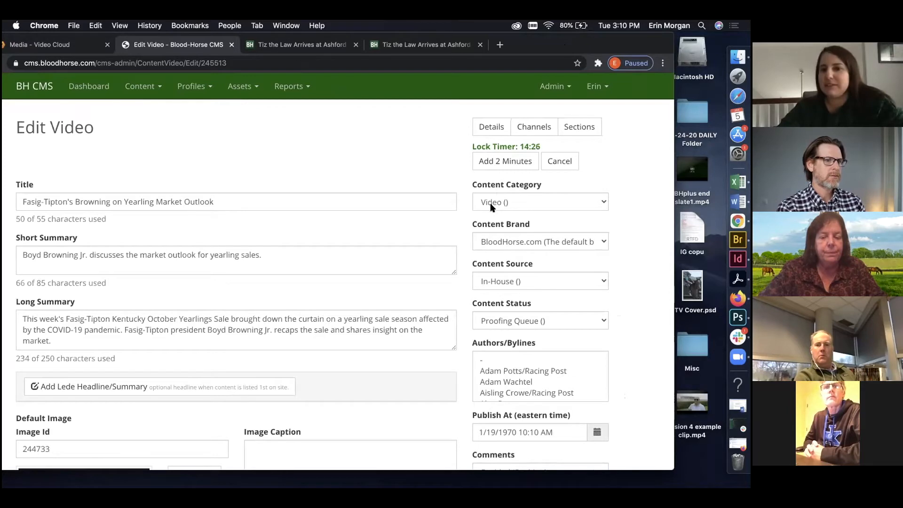
left_click(490, 241)
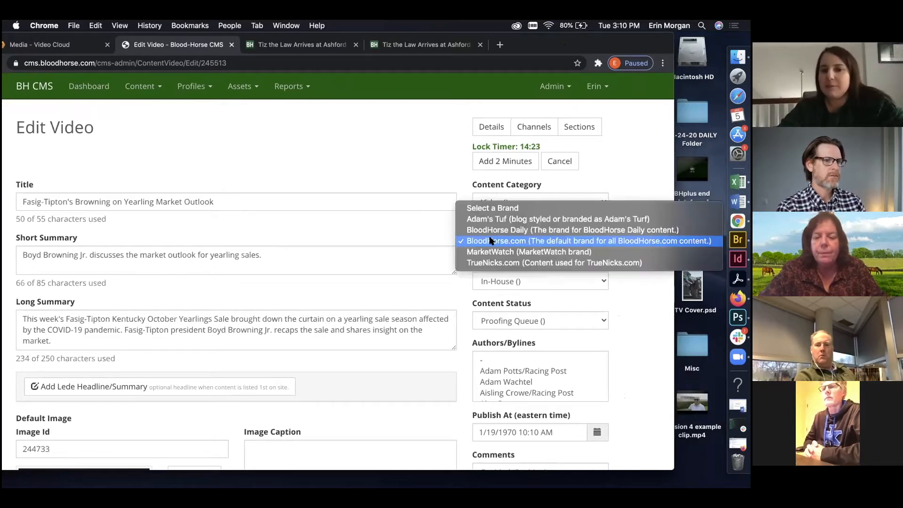
left_click(491, 241)
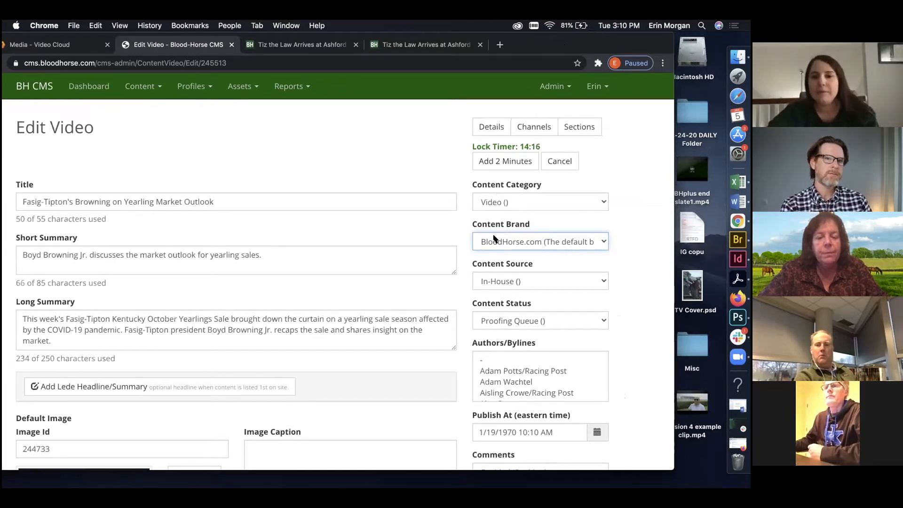
left_click(495, 239)
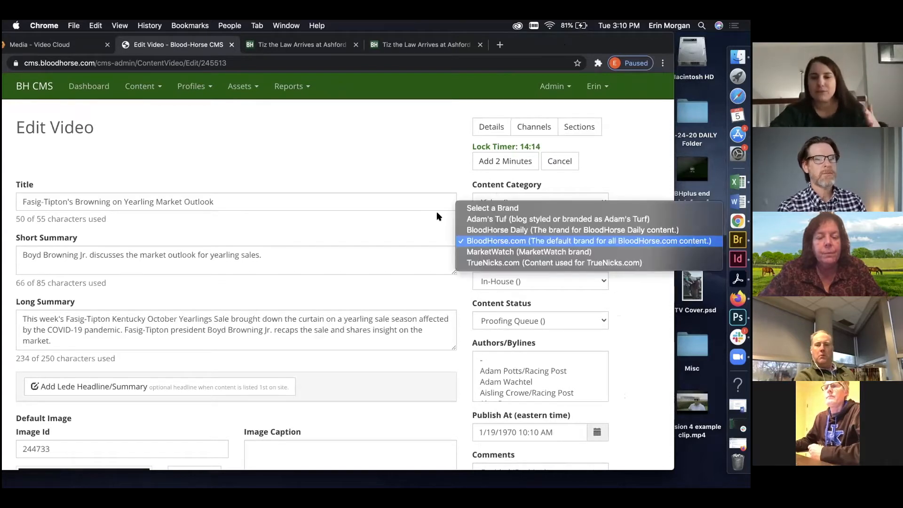
left_click(395, 171)
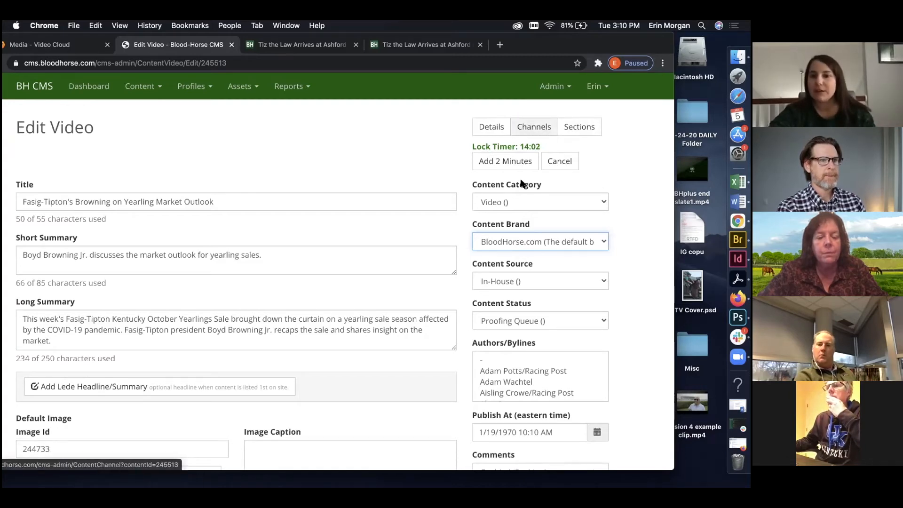
Look over the status, byline, publishing, comment and registration settings, and examine the content source choices without changing the source.
scroll(470, 323, "down", 3)
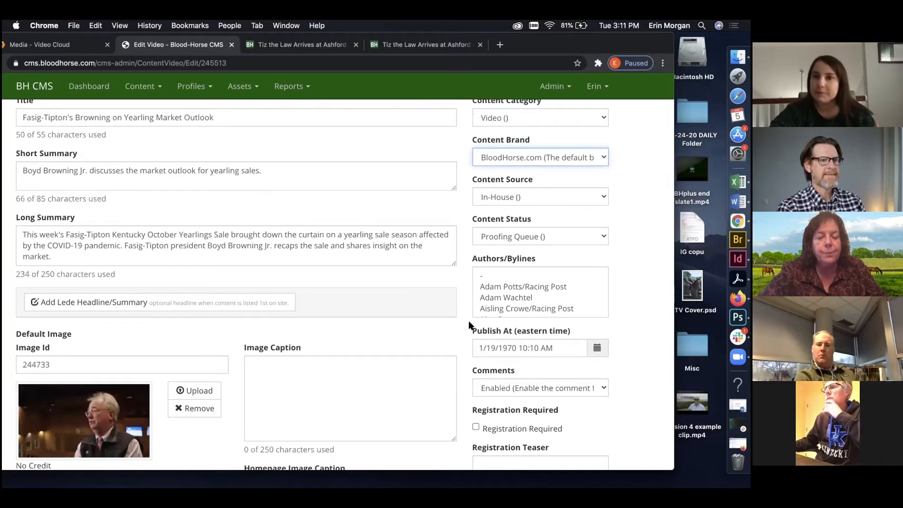
scroll(469, 325, "down", 3)
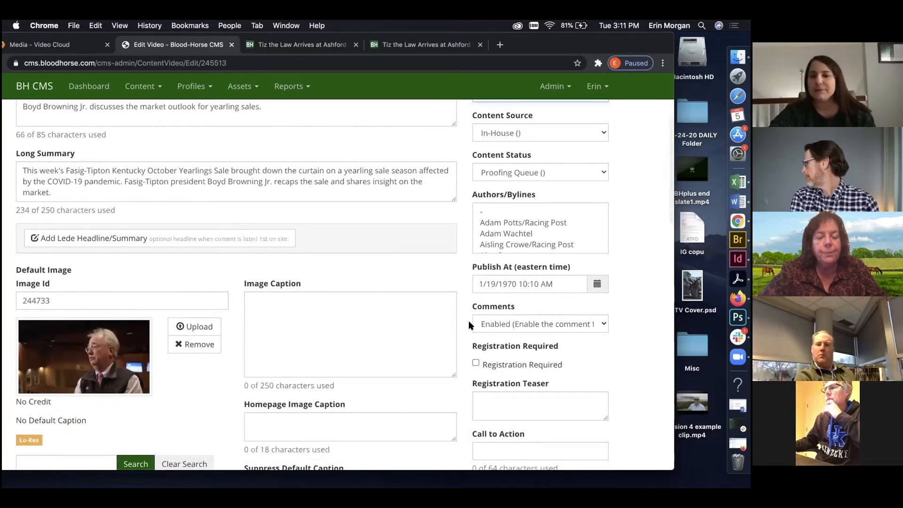
scroll(469, 324, "down", 2)
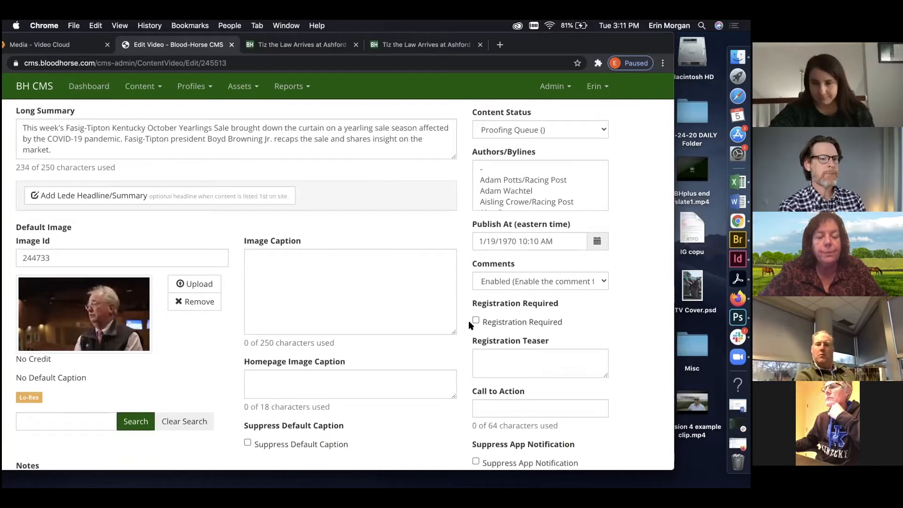
scroll(463, 264, "up", 4)
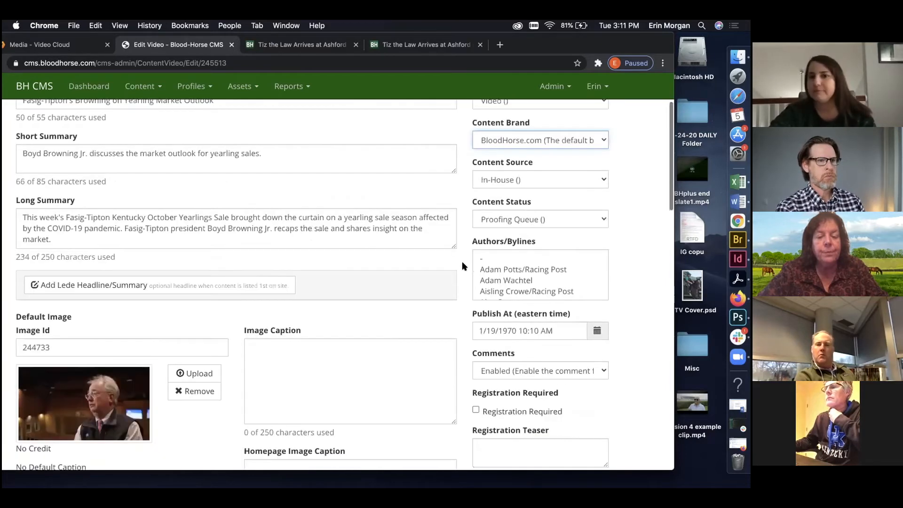
scroll(465, 263, "up", 1)
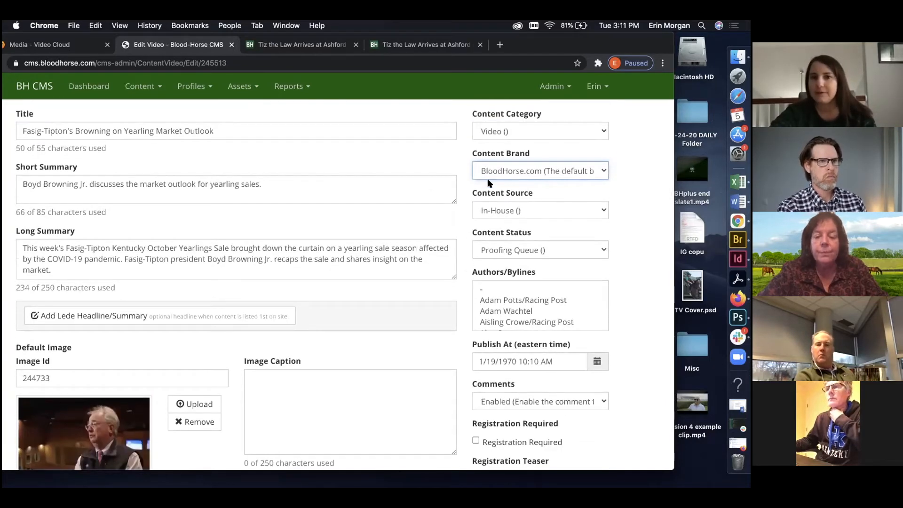
left_click(485, 212)
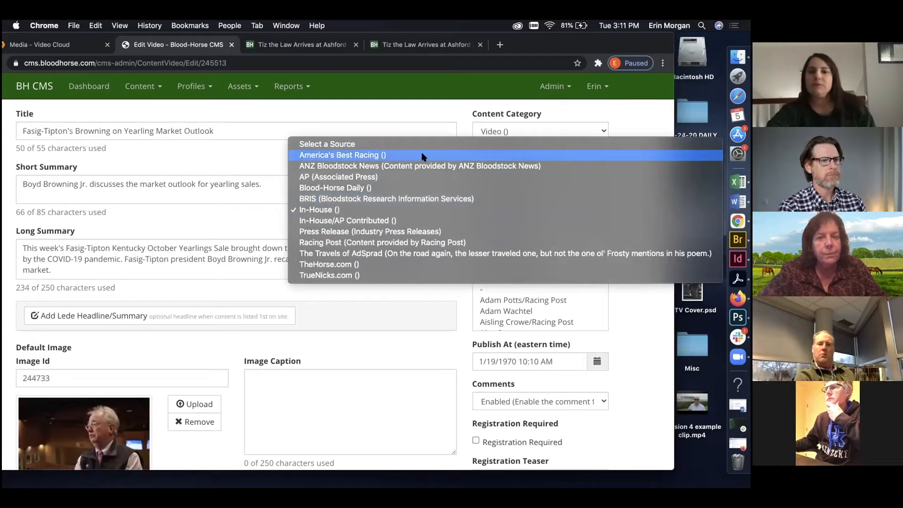
left_click(446, 113)
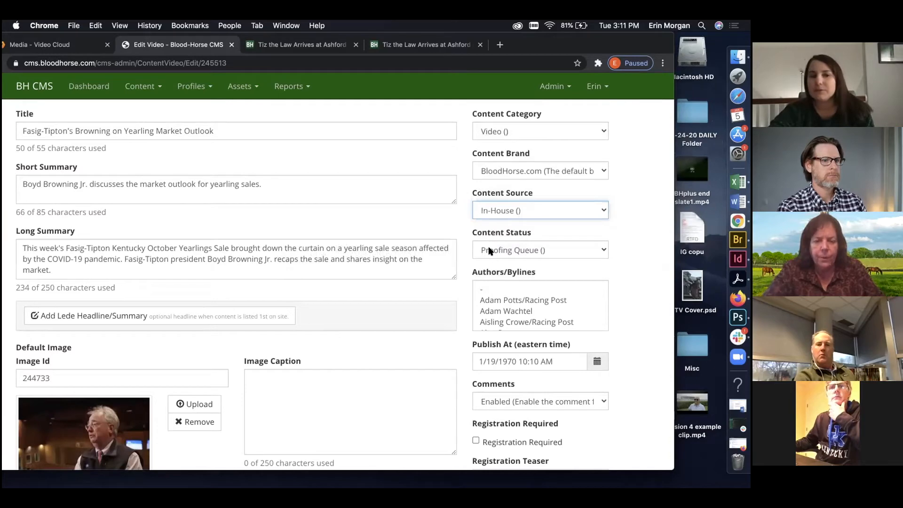
Check the byline, publishing, comment, registration and app notification settings without changing them, and save the video.
scroll(488, 249, "down", 2)
scroll(489, 250, "down", 1)
scroll(488, 249, "up", 1)
scroll(465, 225, "down", 5)
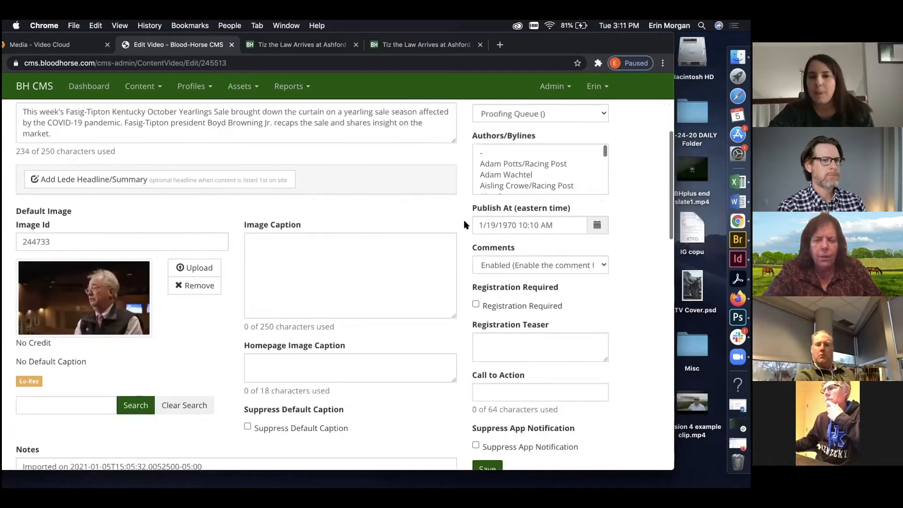
scroll(494, 165, "down", 2)
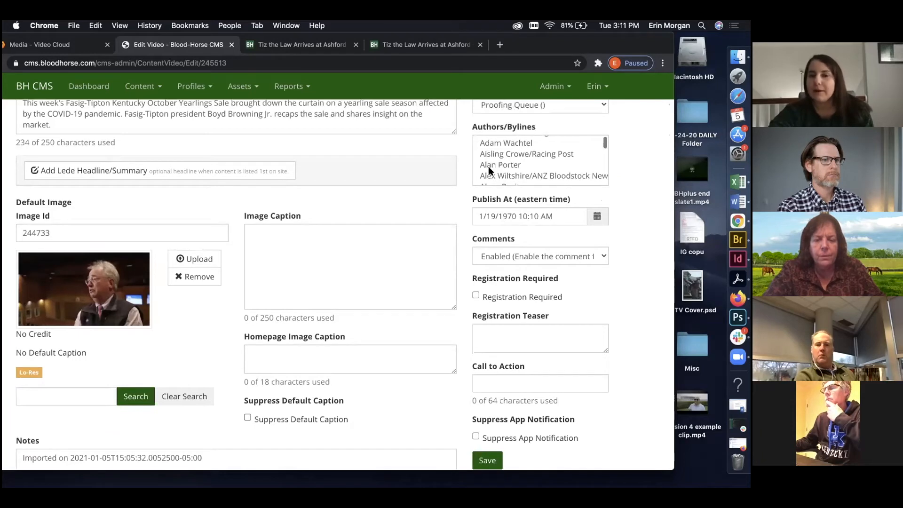
scroll(458, 189, "down", 2)
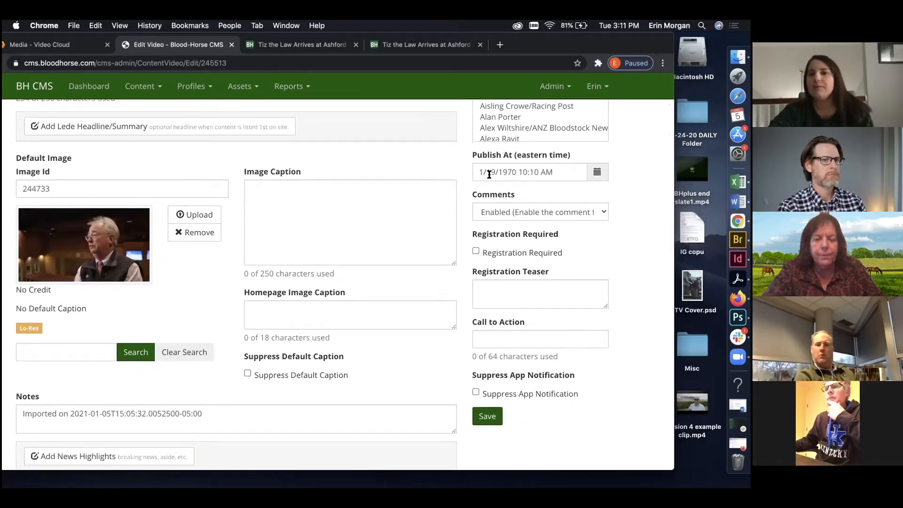
left_click(515, 172)
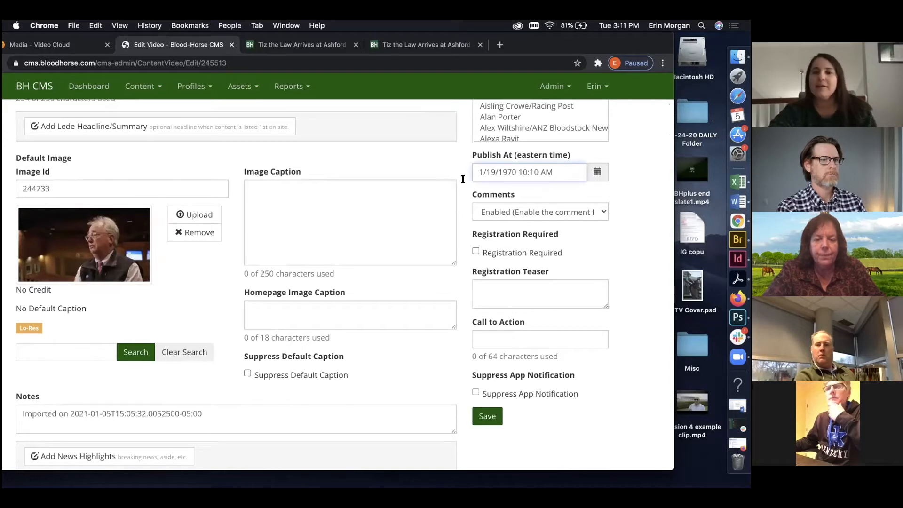
scroll(463, 179, "down", 1)
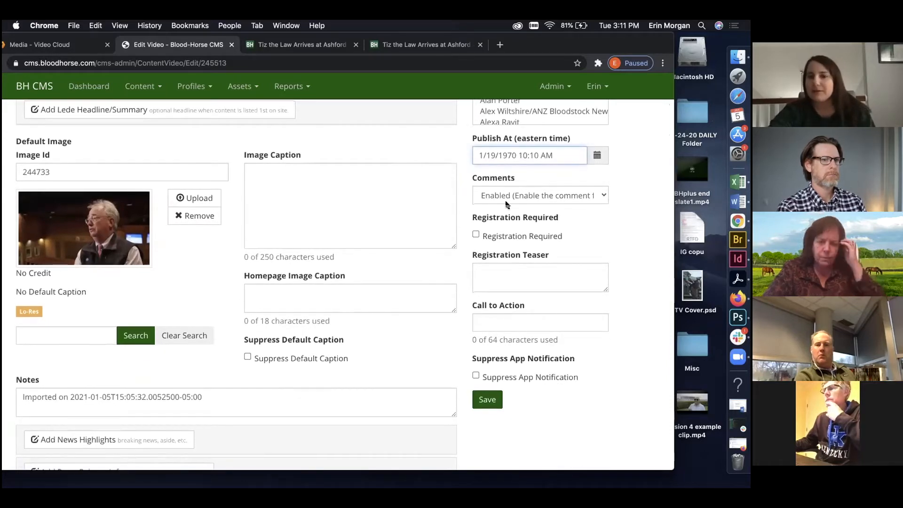
scroll(490, 285, "up", 2)
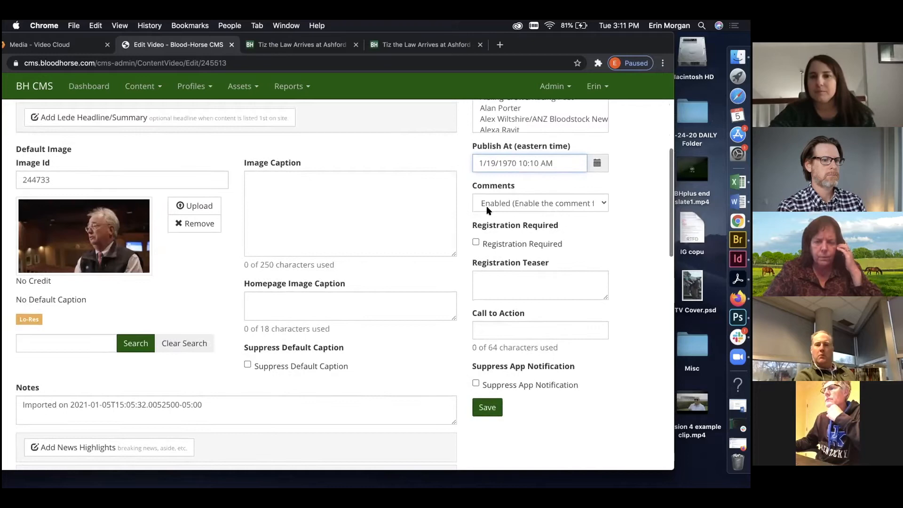
scroll(484, 324, "down", 3)
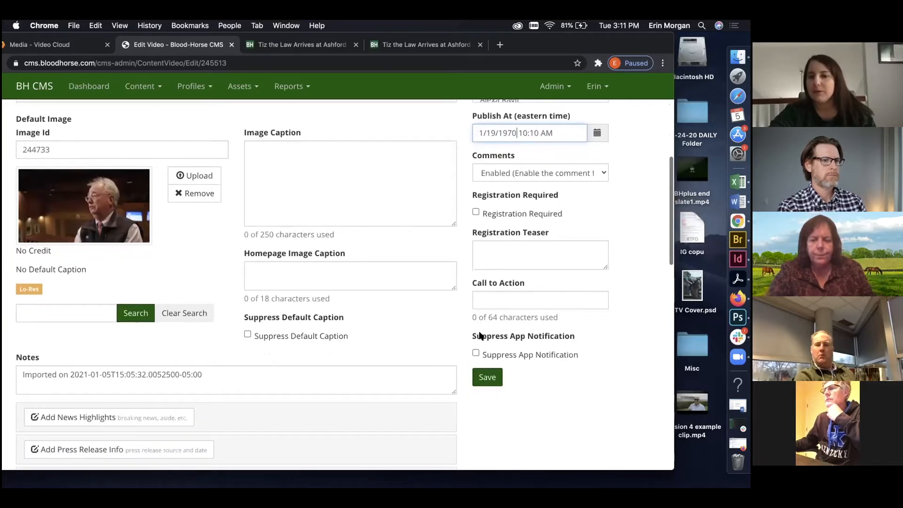
left_click(487, 376)
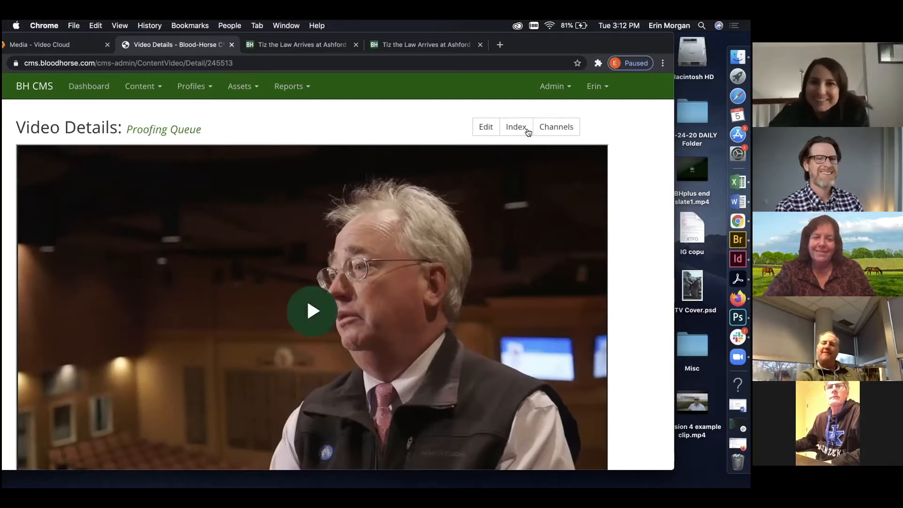
Reopen the video for editing, go to its sections and add the ABRFilms section without making it the default.
left_click(482, 129)
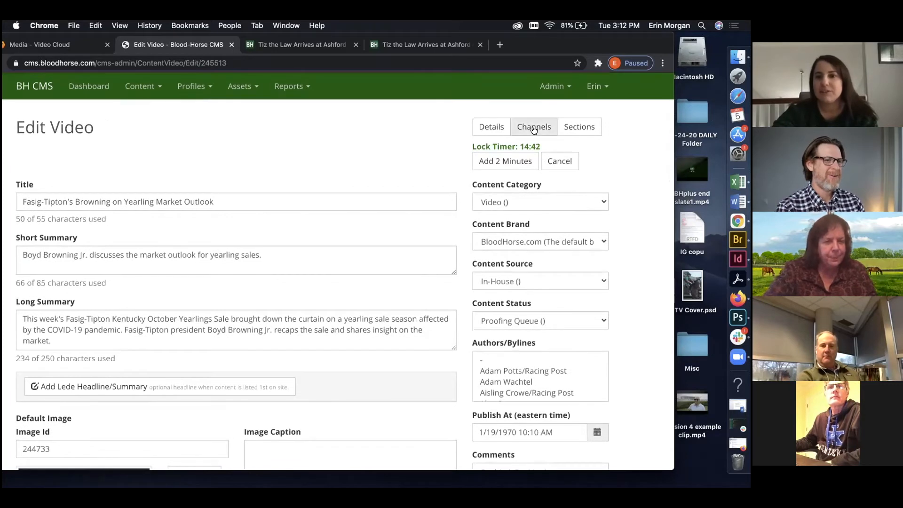
left_click(574, 126)
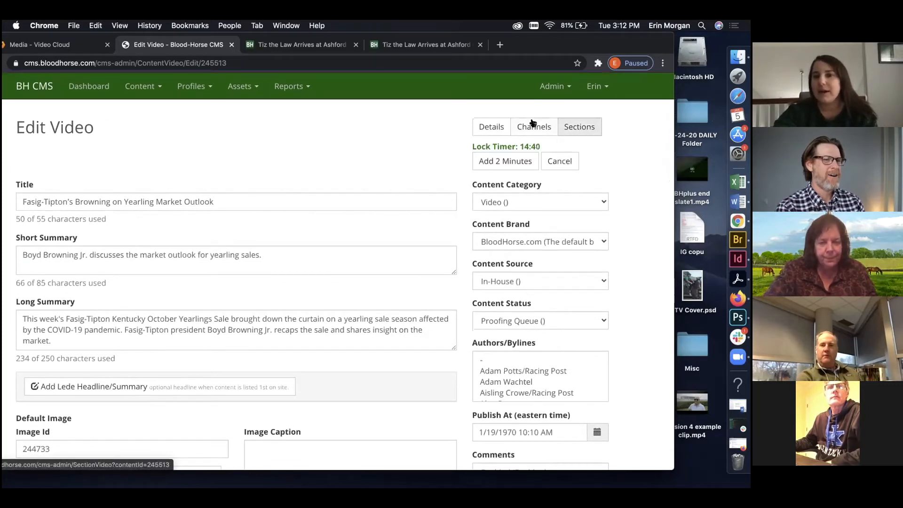
left_click(578, 128)
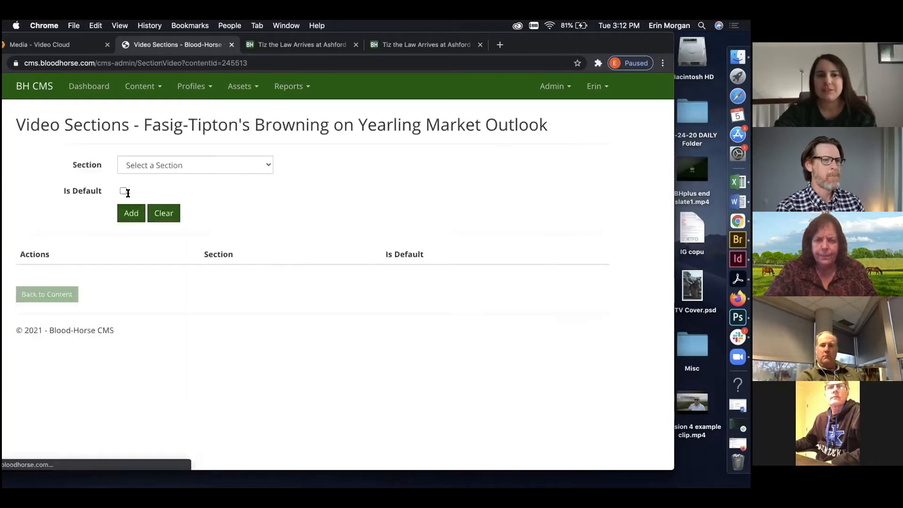
left_click(148, 167)
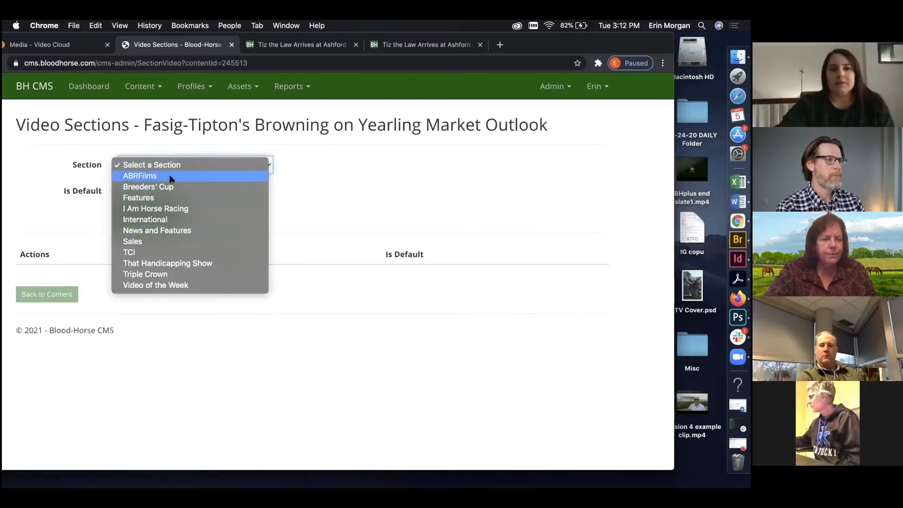
left_click(220, 175)
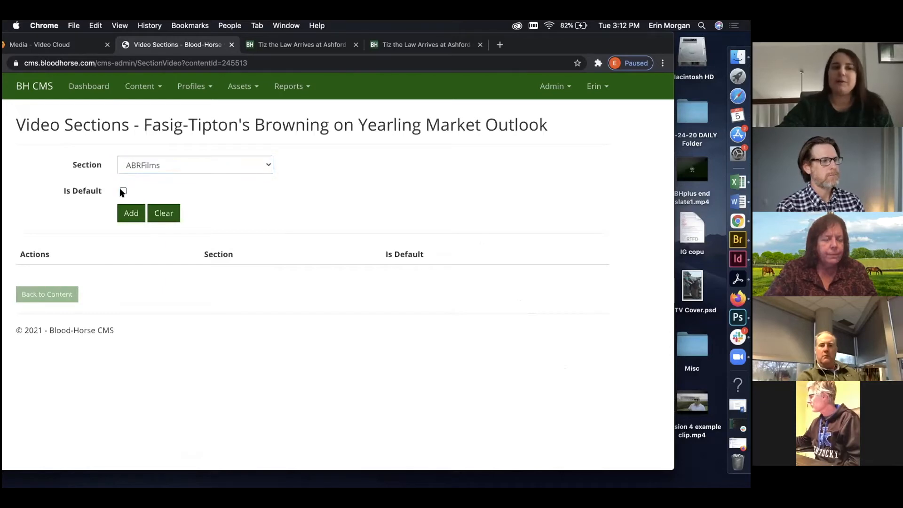
left_click(127, 215)
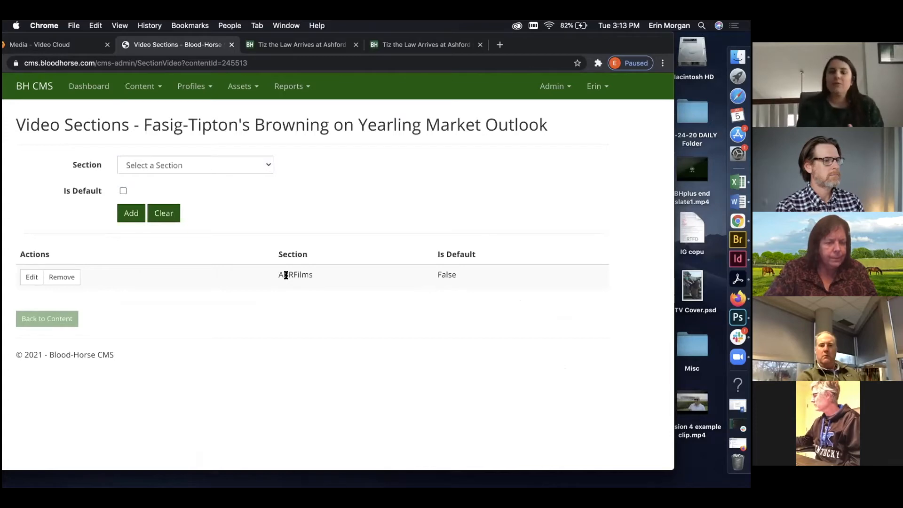
Switch to the BloodHorse.com site and open its Videos page to examine the list of multimedia sections.
left_click(265, 45)
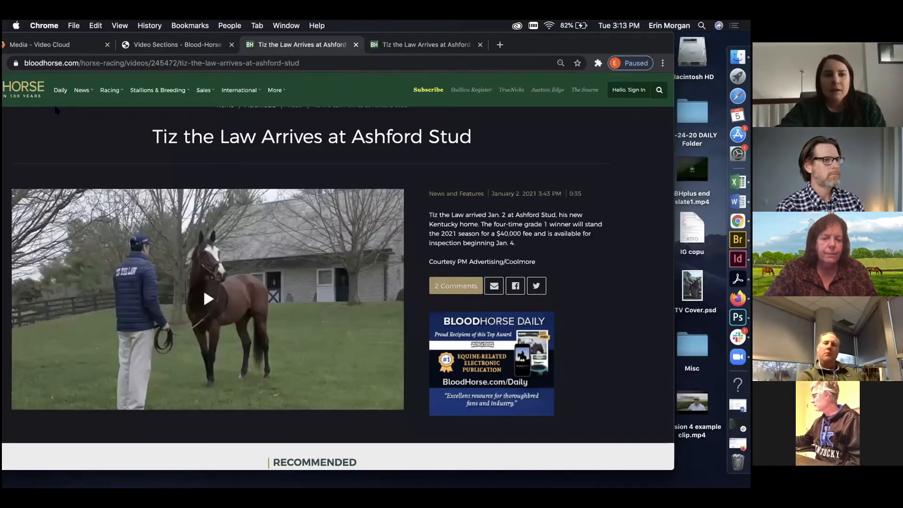
mouse_move(278, 90)
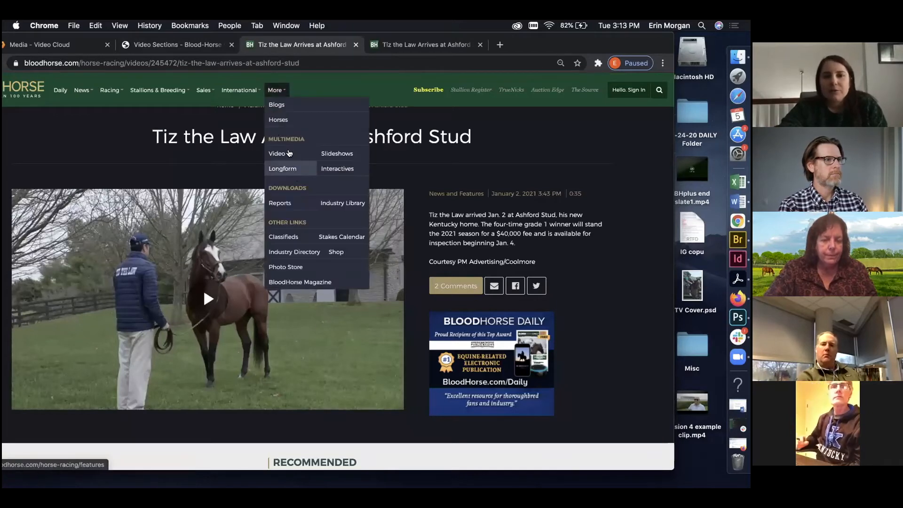
left_click(289, 154)
left_click_drag(549, 45, 572, 46)
scroll(59, 322, "down", 3)
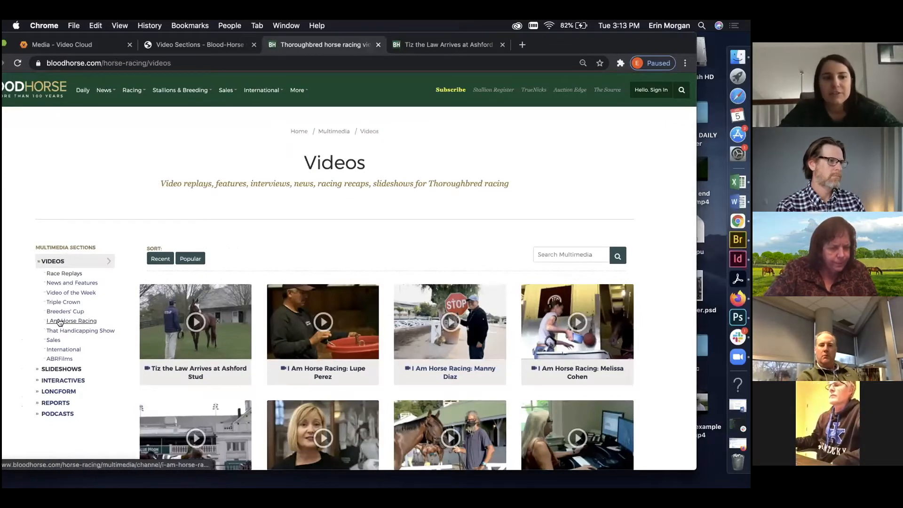
Browse the I Am Horse Racing and Triple Crown video sections to see how their videos are grouped.
left_click(60, 321)
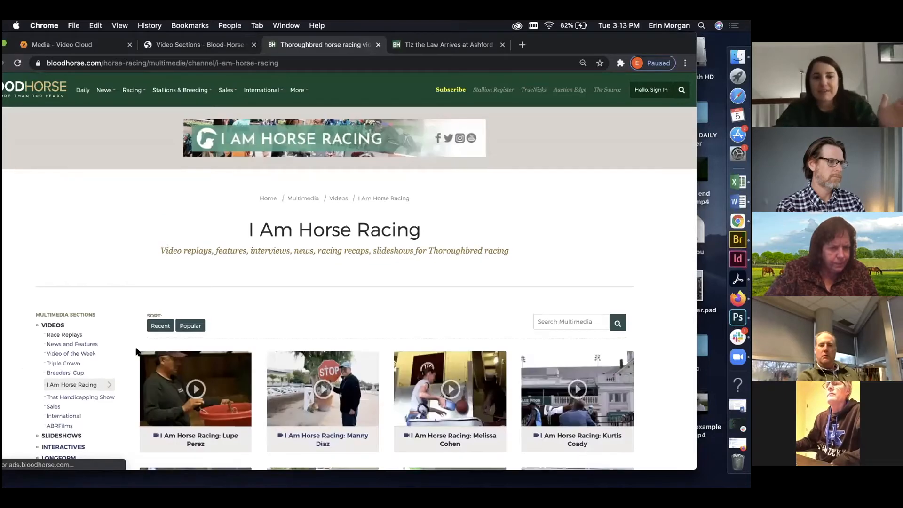
scroll(137, 352, "down", 3)
scroll(137, 351, "down", 2)
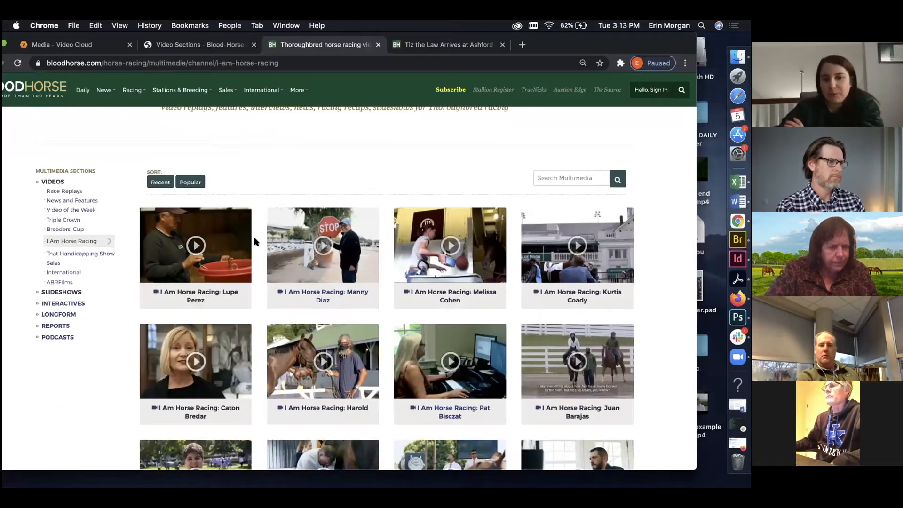
scroll(240, 350, "down", 2)
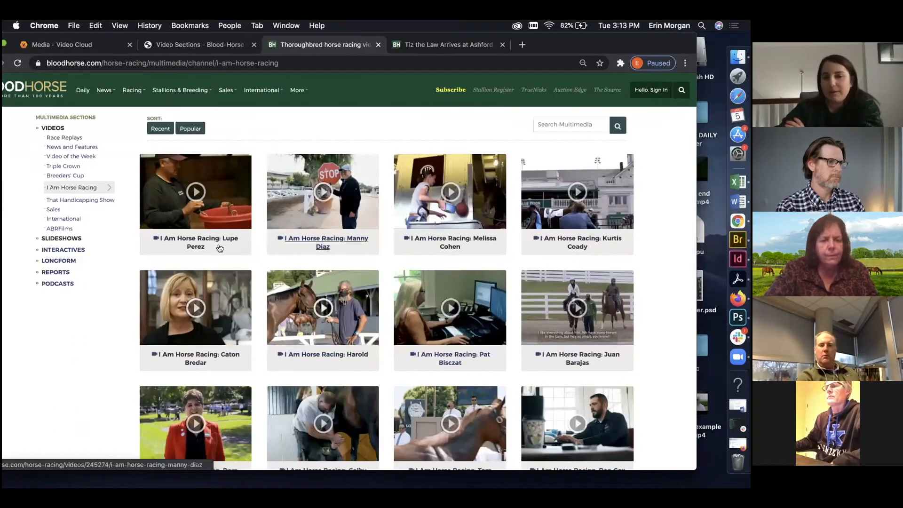
left_click(63, 166)
scroll(162, 282, "down", 8)
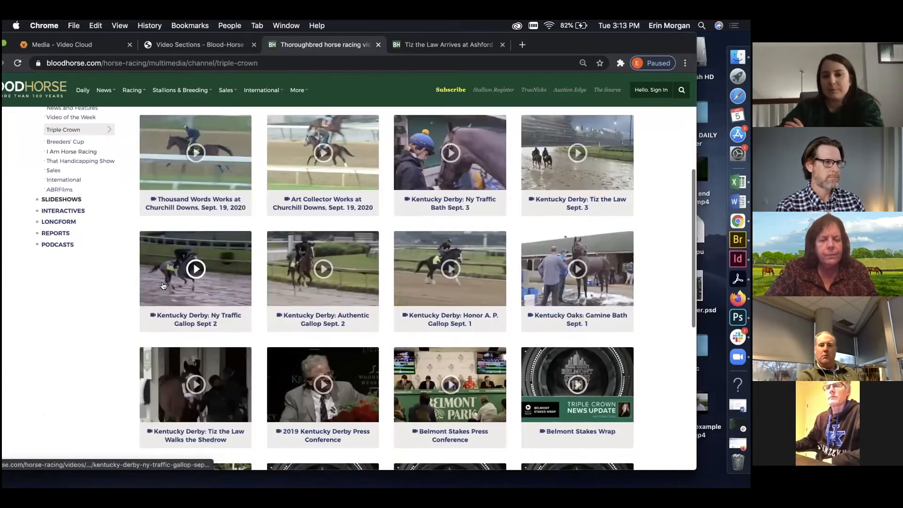
scroll(163, 286, "up", 5)
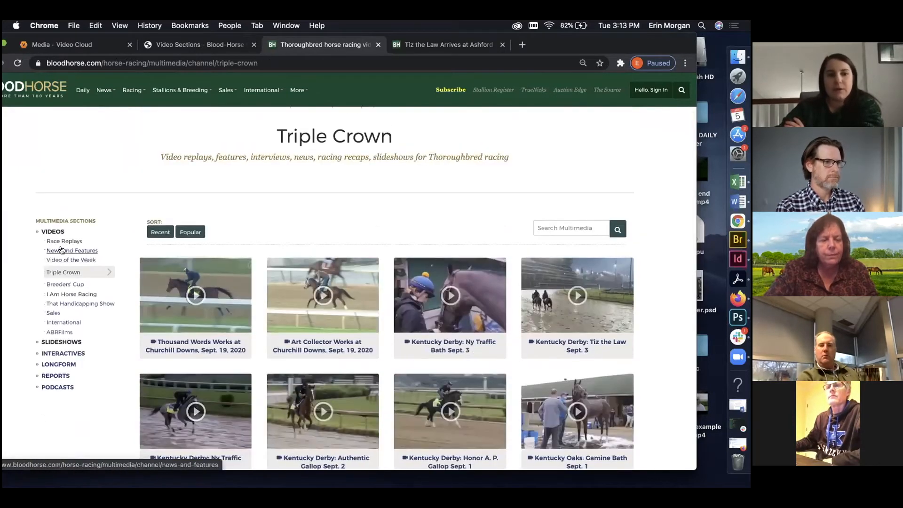
scroll(196, 234, "up", 1)
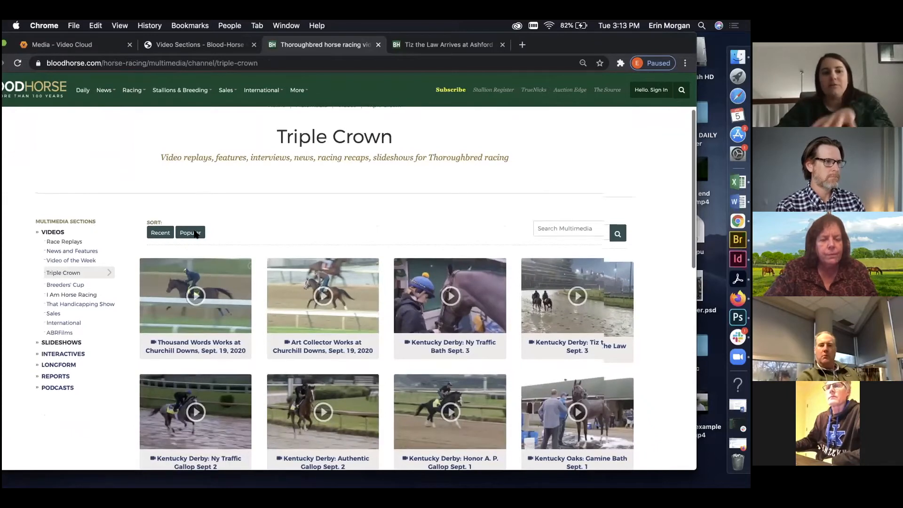
scroll(265, 243, "down", 4)
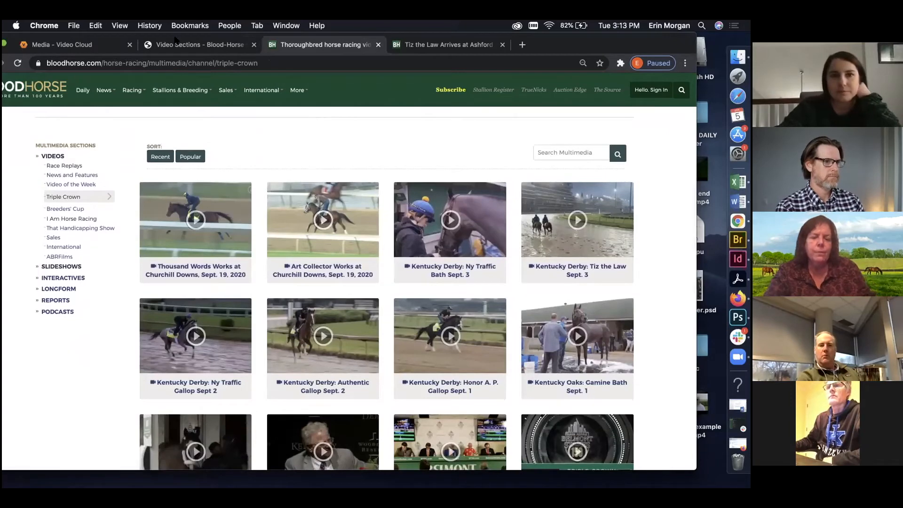
Return to the Blood-Horse CMS, leave the video's sections and open the form for adding it to content channels.
left_click(180, 43)
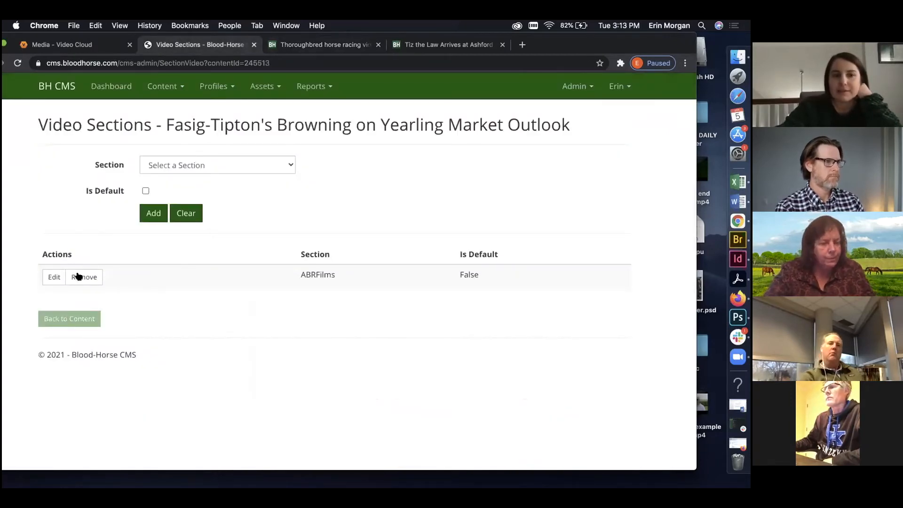
left_click(62, 320)
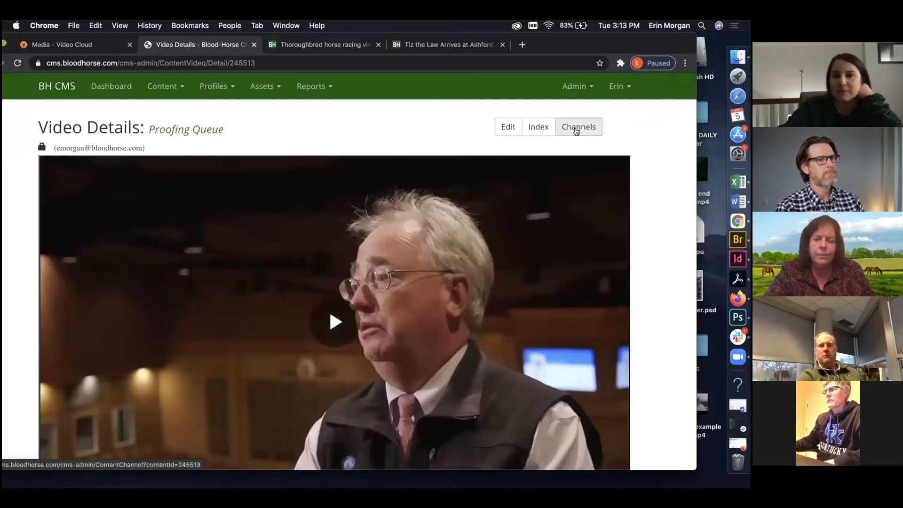
left_click(573, 128)
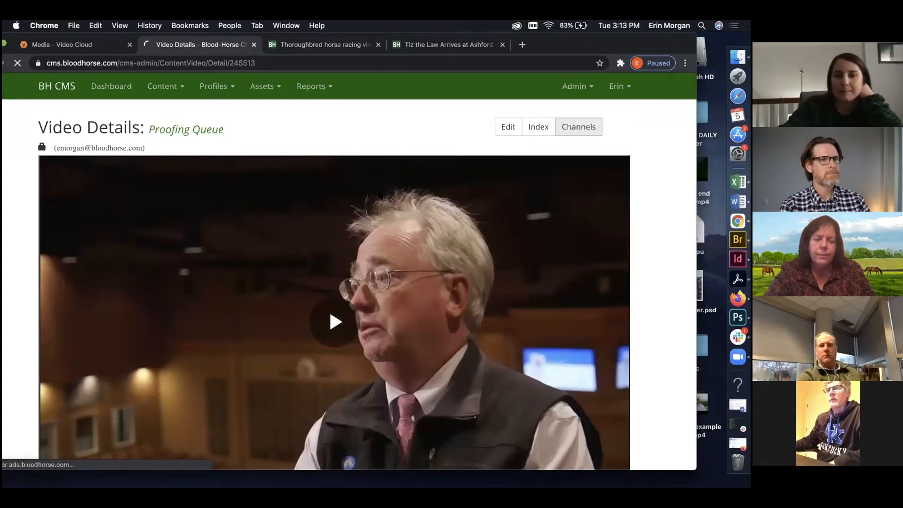
scroll(60, 308, "down", 3)
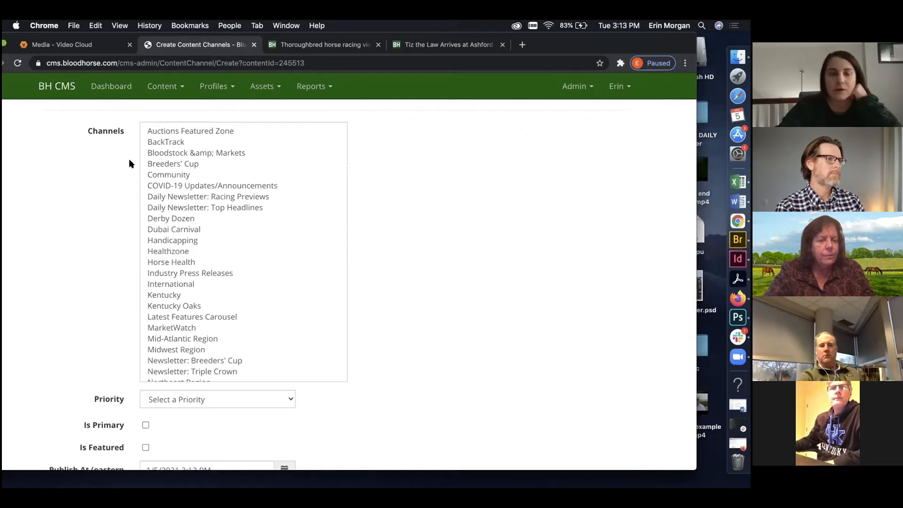
scroll(162, 156, "up", 1)
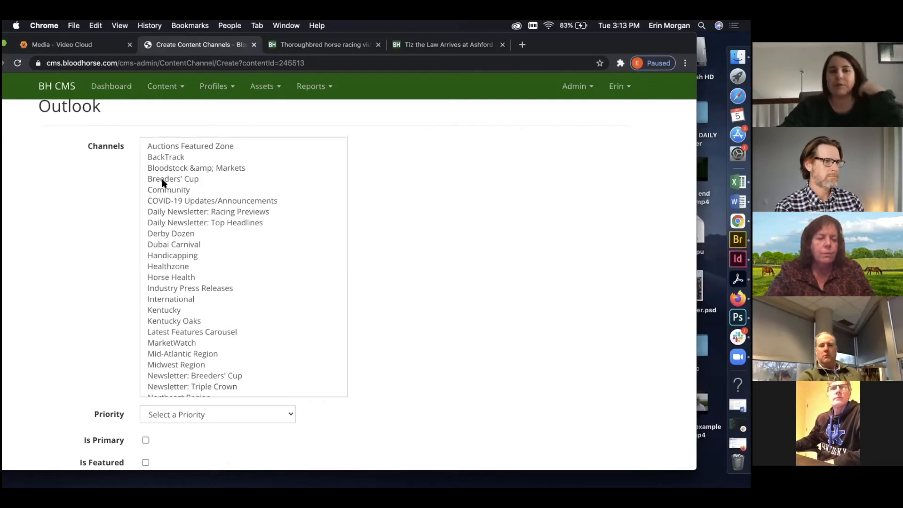
Select the Thoroughbred Sales channel for the video and set its priority to Normal.
scroll(153, 301, "down", 10)
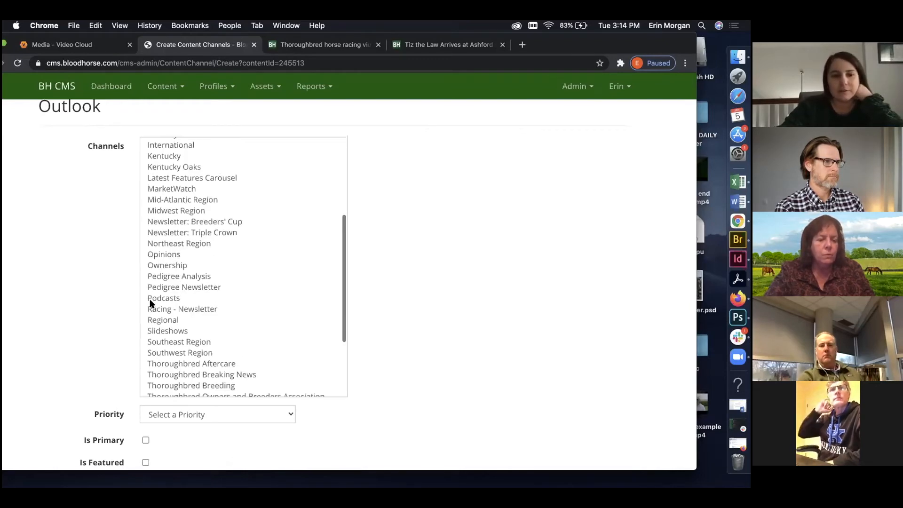
scroll(150, 304, "down", 3)
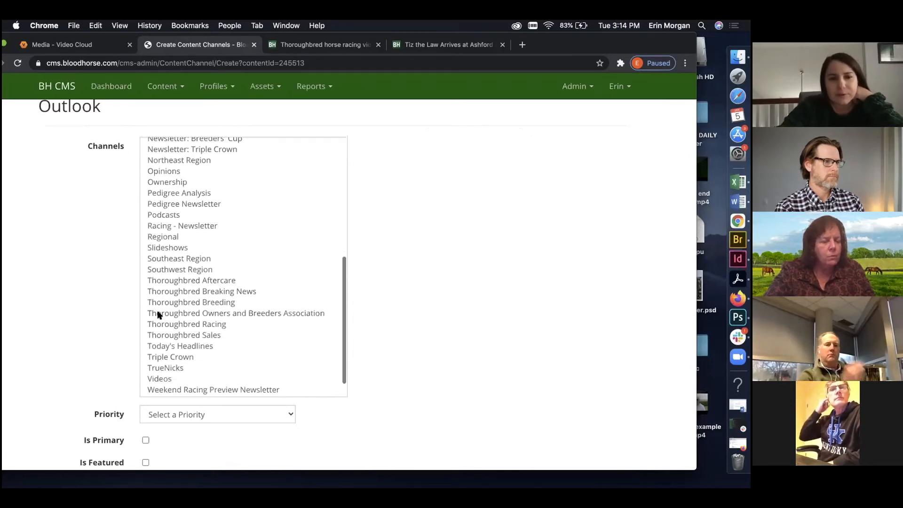
left_click(174, 335)
scroll(78, 338, "down", 3)
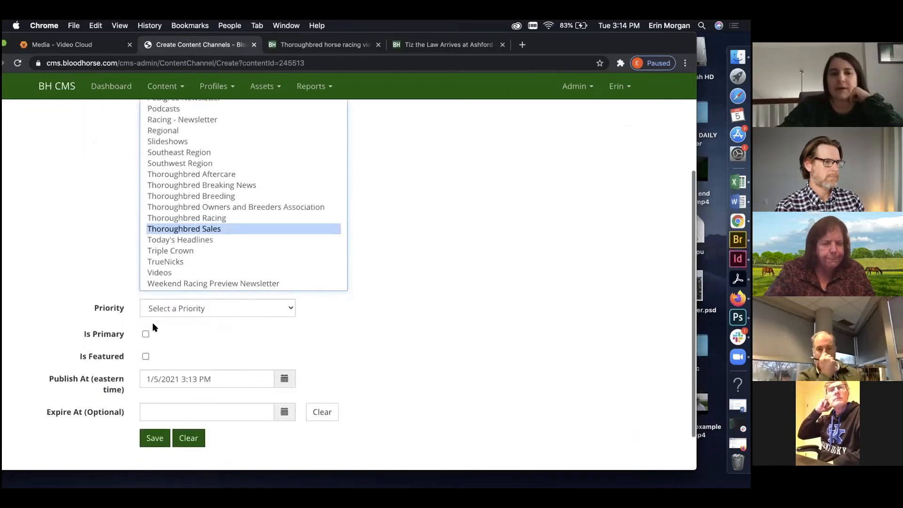
left_click(162, 309)
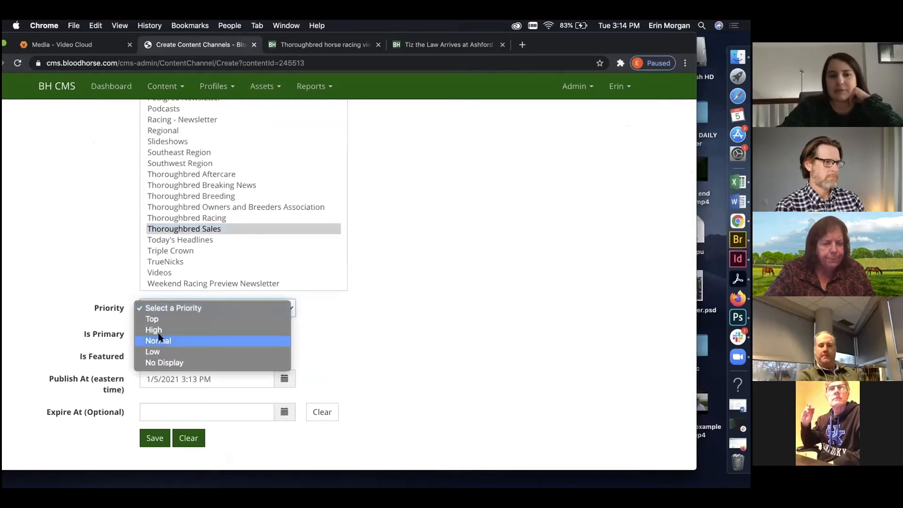
left_click(159, 338)
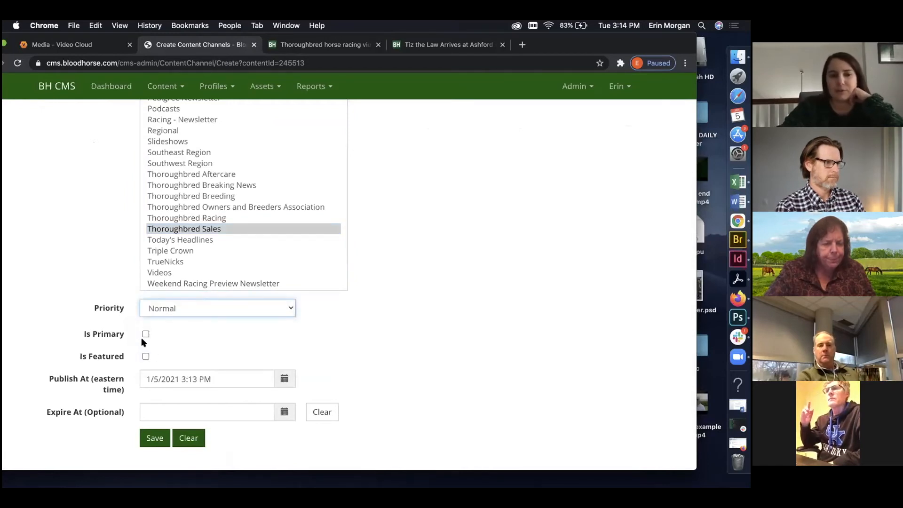
scroll(141, 337, "down", 2)
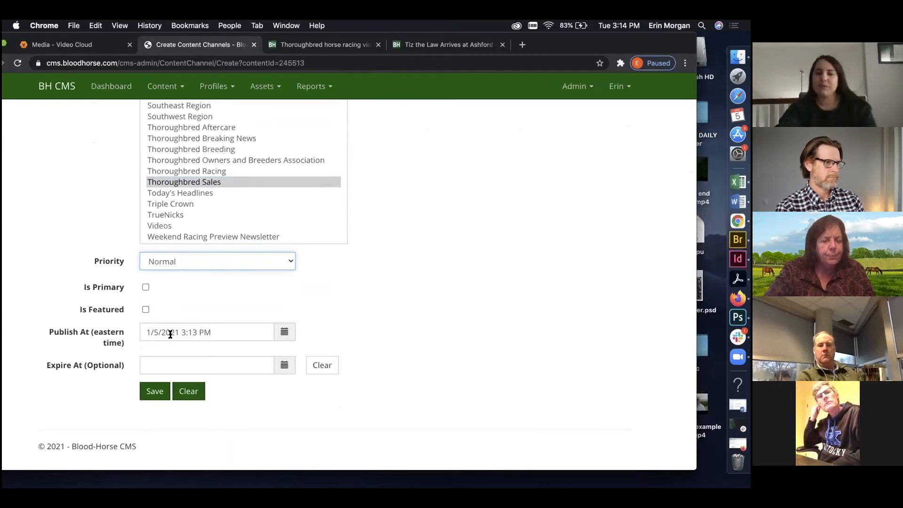
Save the Thoroughbred Sales channel assignment and reopen the yearling market outlook video from the video index for editing.
left_click(156, 392)
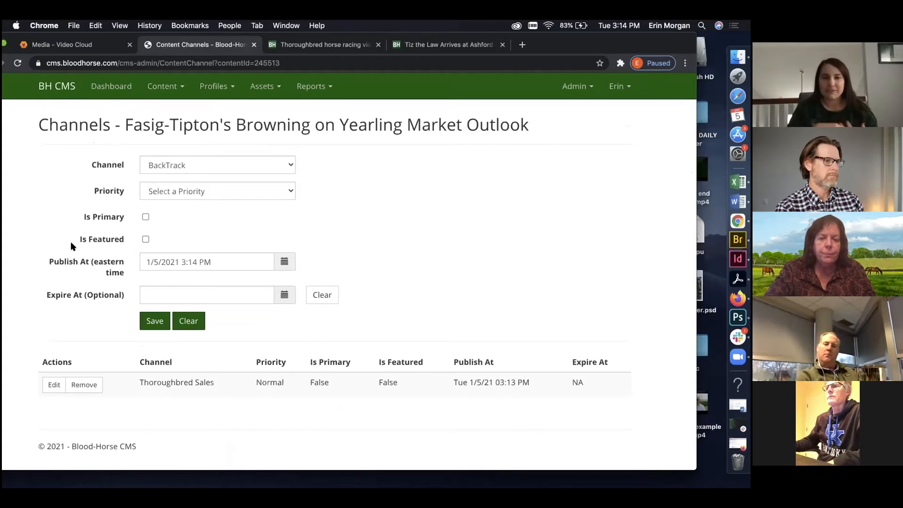
left_click(162, 87)
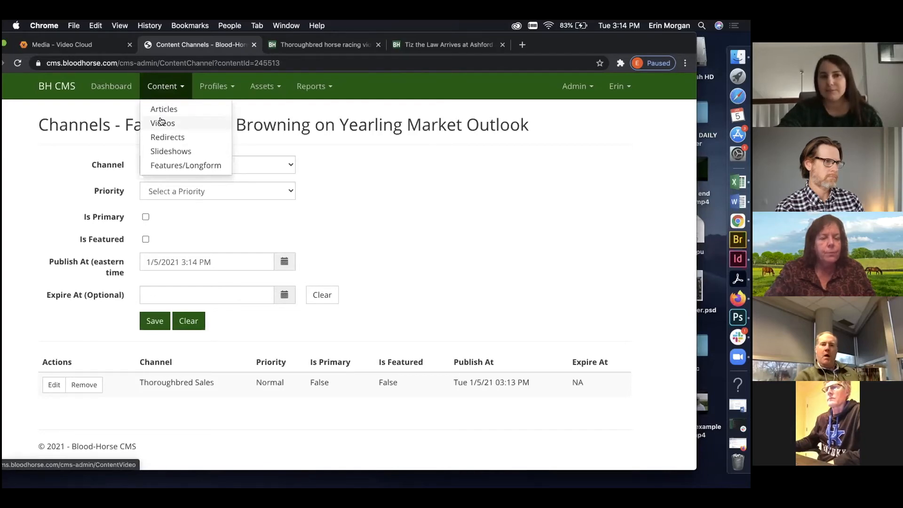
left_click(160, 122)
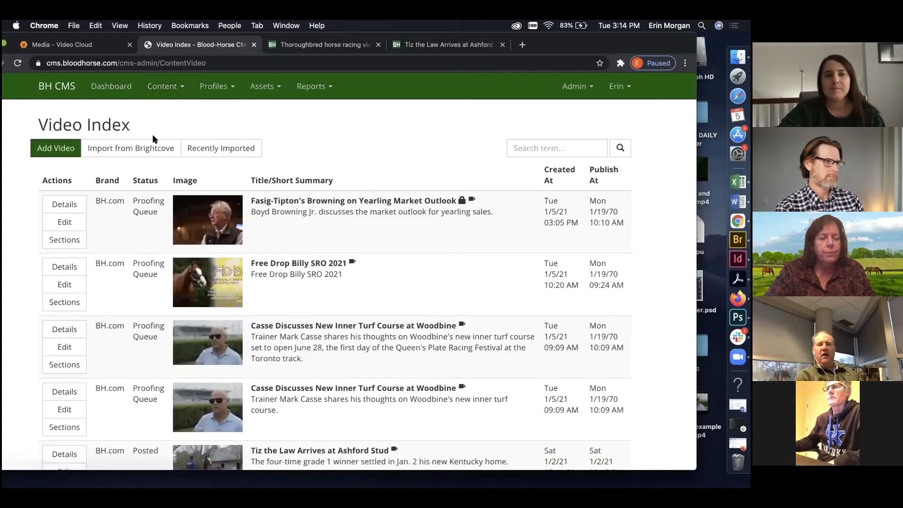
left_click(56, 222)
Review the video's title, summaries, default image, keywords, Brightcove details and description in its edit form.
scroll(151, 319, "down", 1)
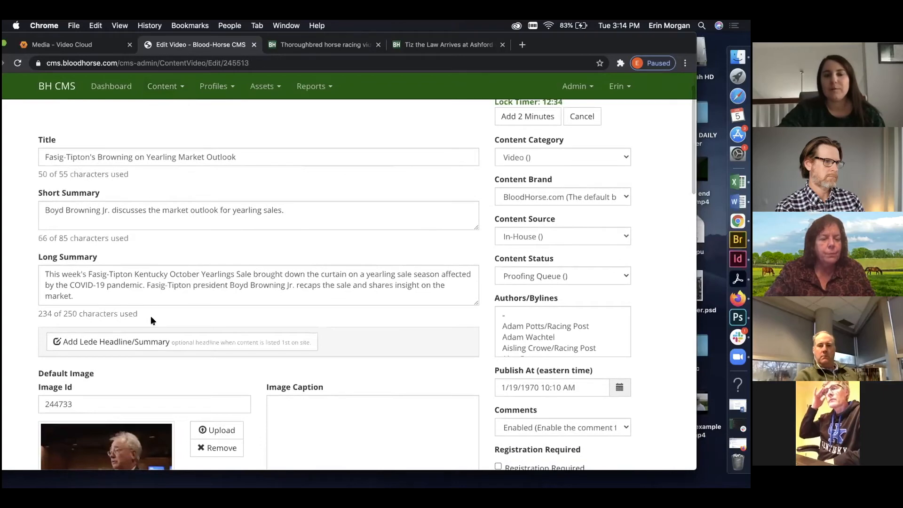
scroll(150, 321, "up", 1)
scroll(376, 334, "down", 1)
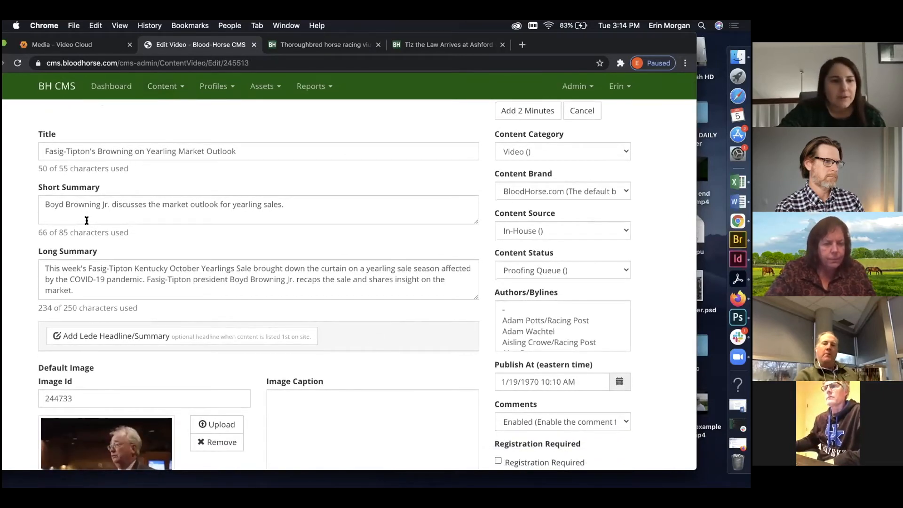
scroll(89, 220, "down", 5)
scroll(86, 221, "down", 12)
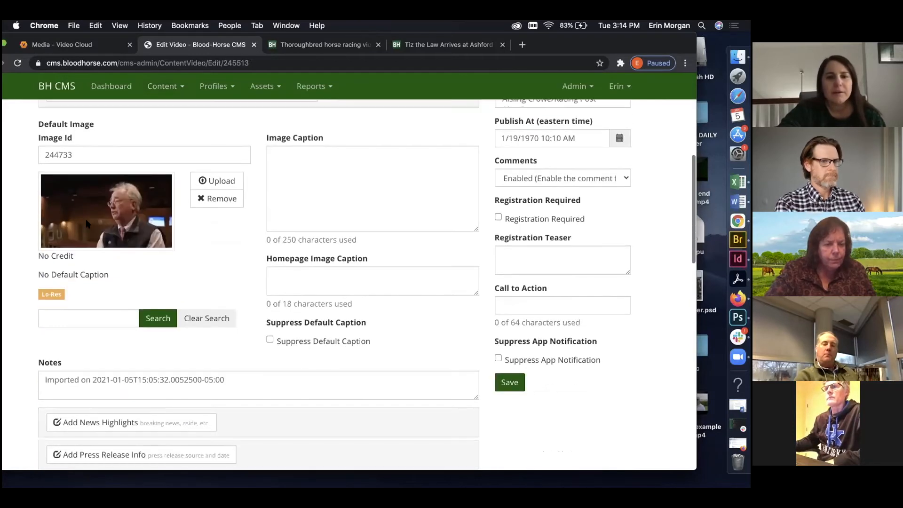
scroll(87, 223, "down", 5)
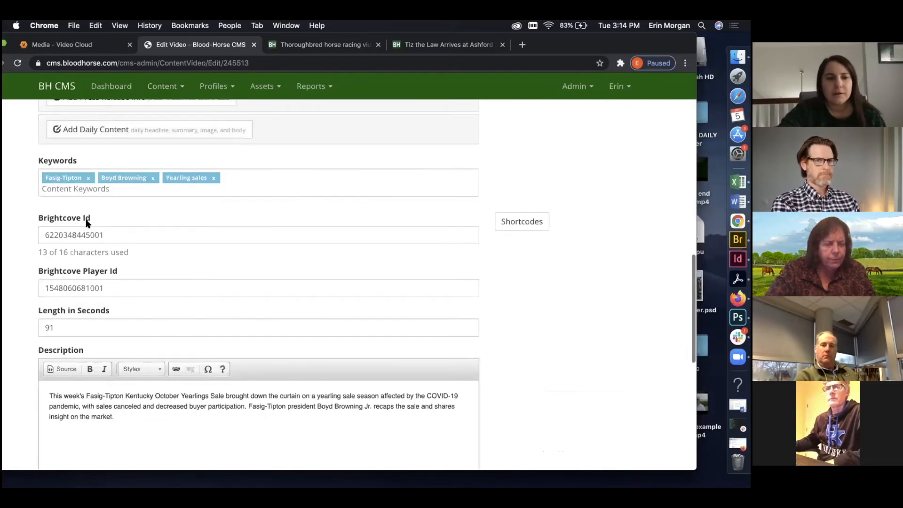
scroll(87, 223, "up", 15)
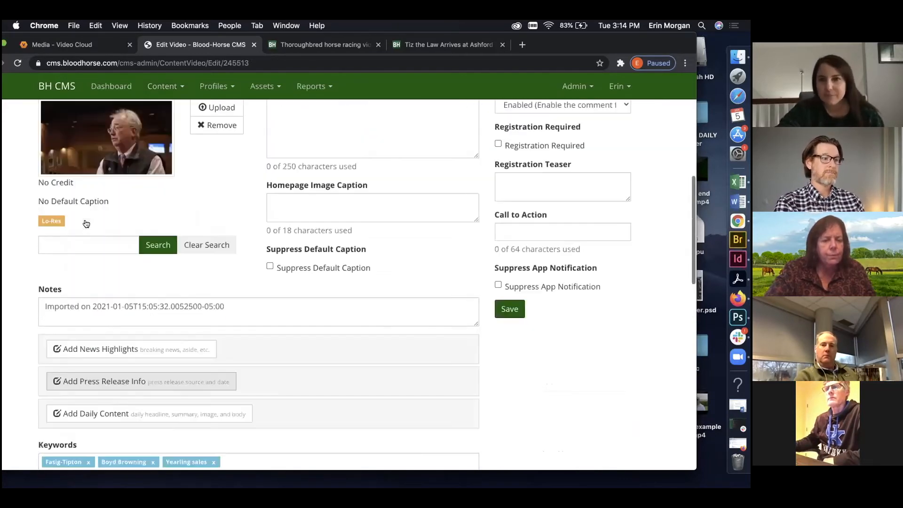
scroll(86, 224, "up", 2)
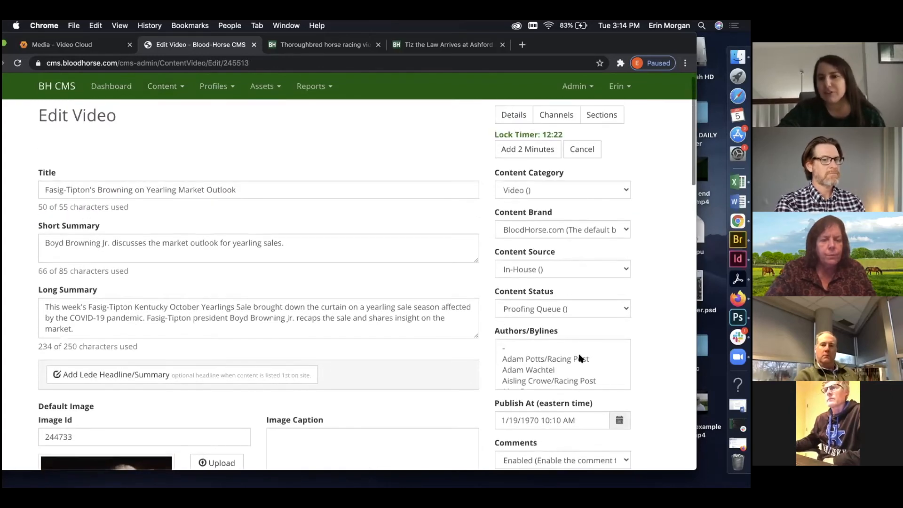
Set the video's content status to Posted and change the date in its publish time to 01/05/2021.
left_click(524, 312)
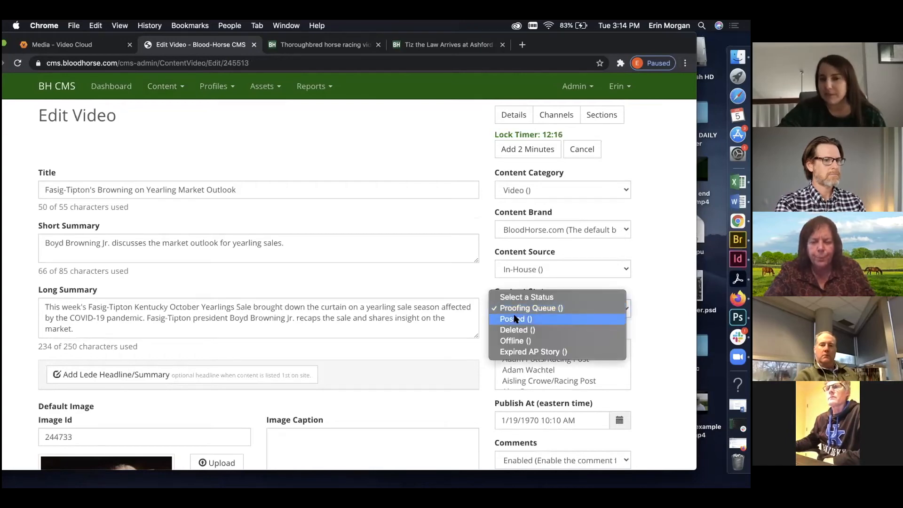
left_click(516, 319)
scroll(513, 313, "down", 3)
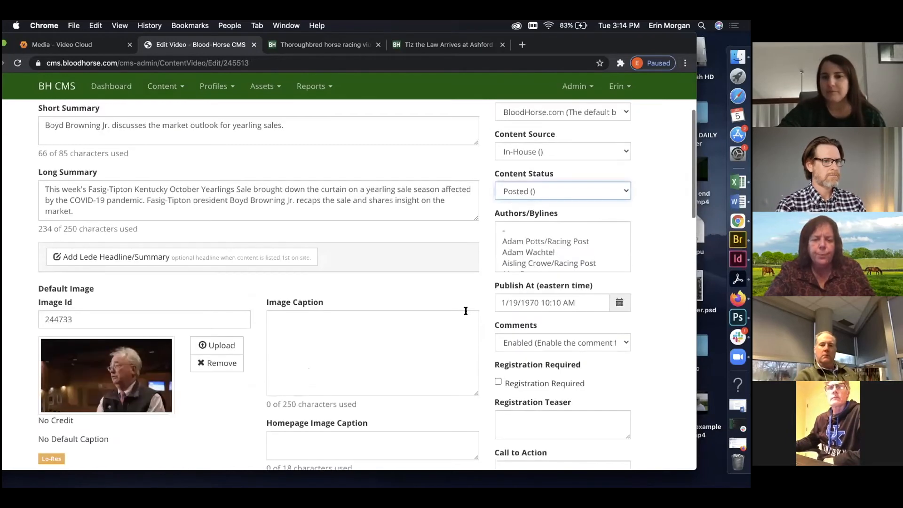
left_click(507, 302)
key("BackSpace")
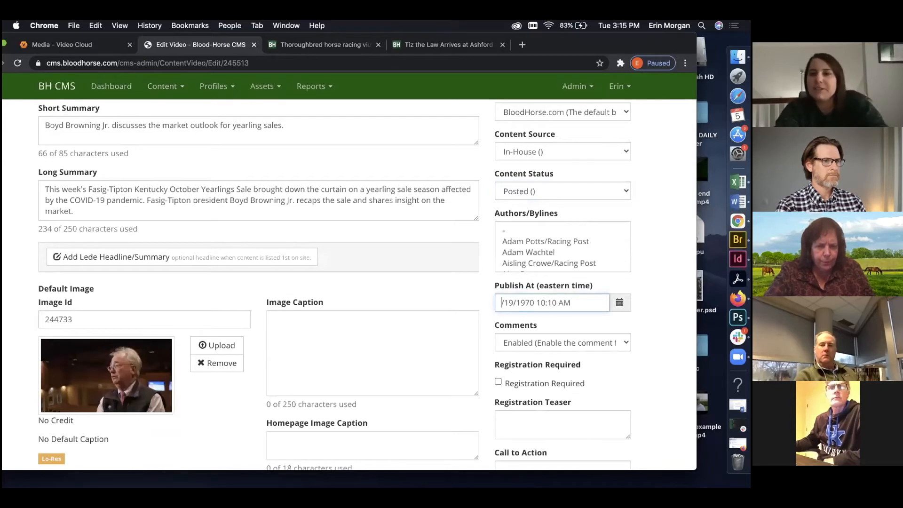
type("01")
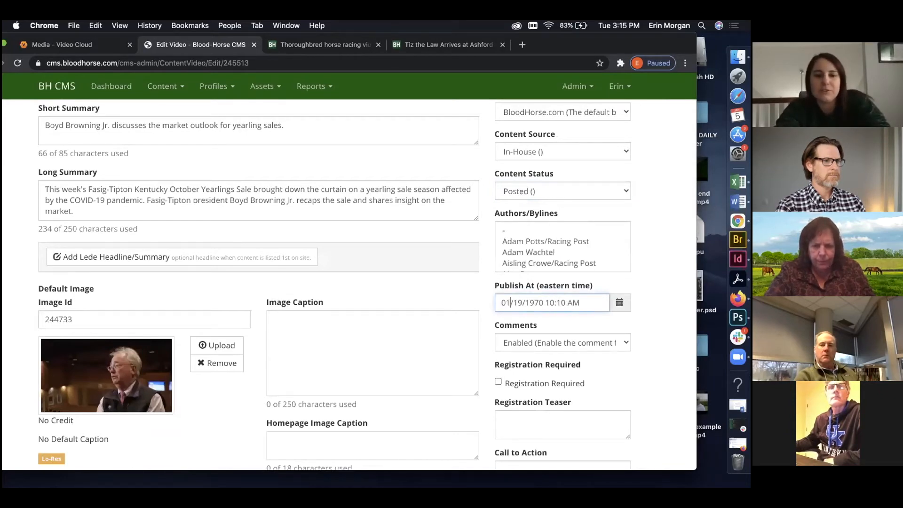
left_click(522, 302)
key("BackSpace")
key("BackSpace")
type("05")
left_click(541, 302)
key("BackSpace")
key("BackSpace")
key("BackSpace")
key("BackSpace")
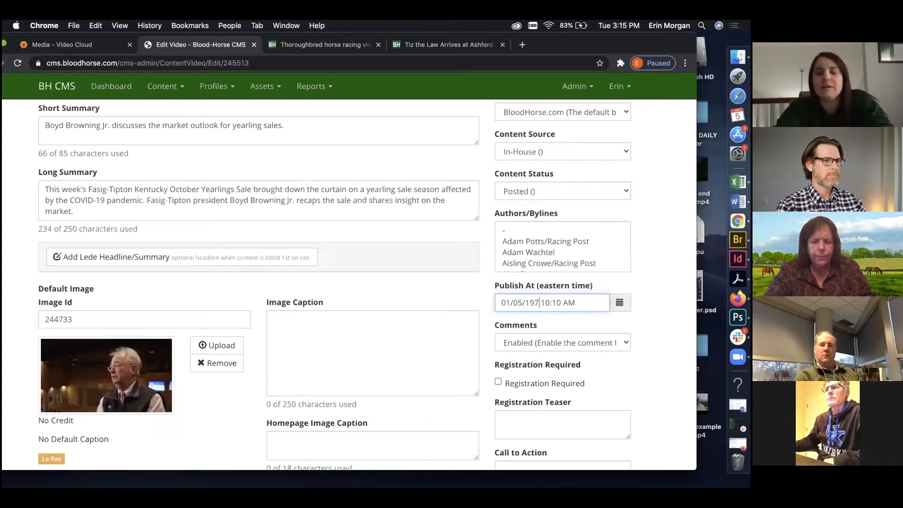
type("2021")
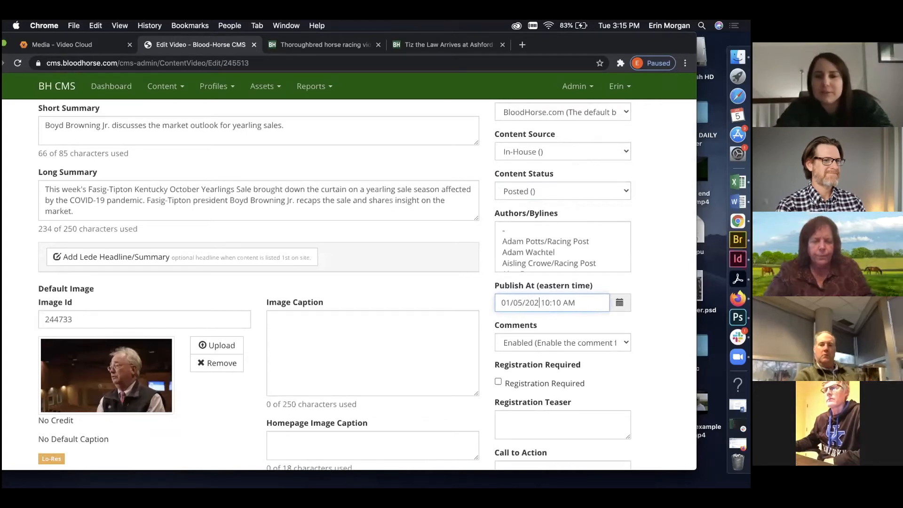
Set the video's publish time of day to 3:15 PM.
left_click(550, 303)
key("BackSpace")
key("BackSpace")
type("3")
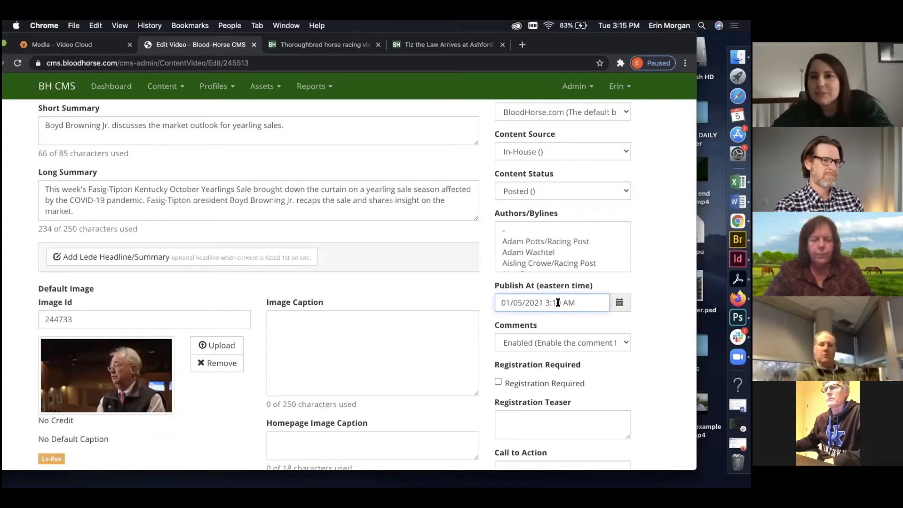
left_click(564, 302)
key("BackSpace")
type("5")
left_click(564, 303)
key("Delete")
type("P")
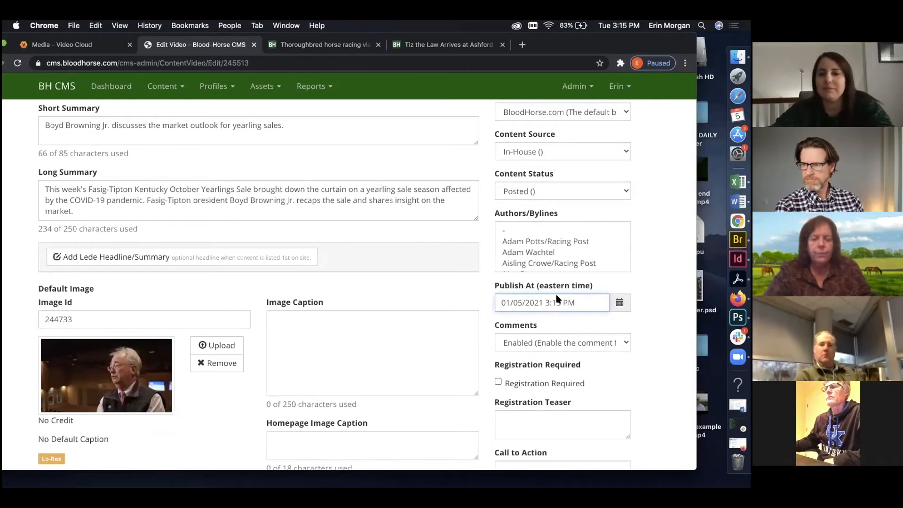
Try to save the video with its new status and publish time, and check the form's fields.
scroll(518, 283, "down", 5)
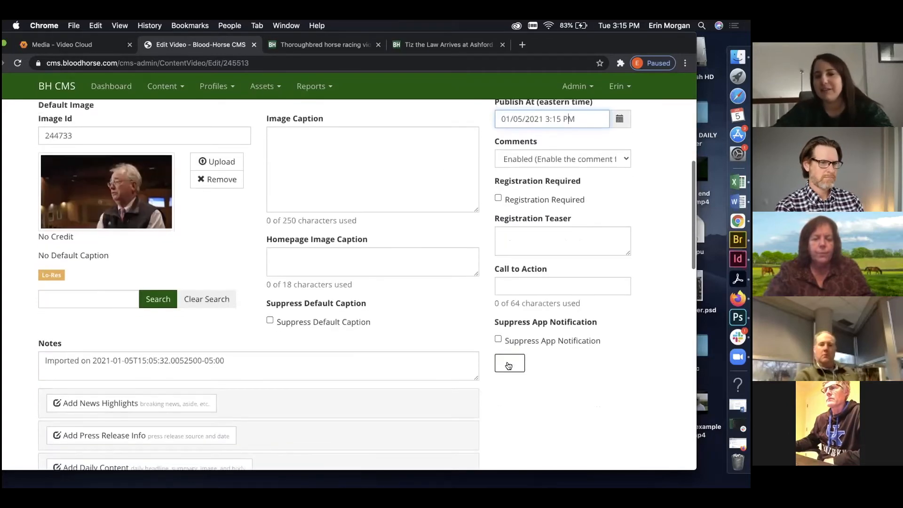
left_click(505, 365)
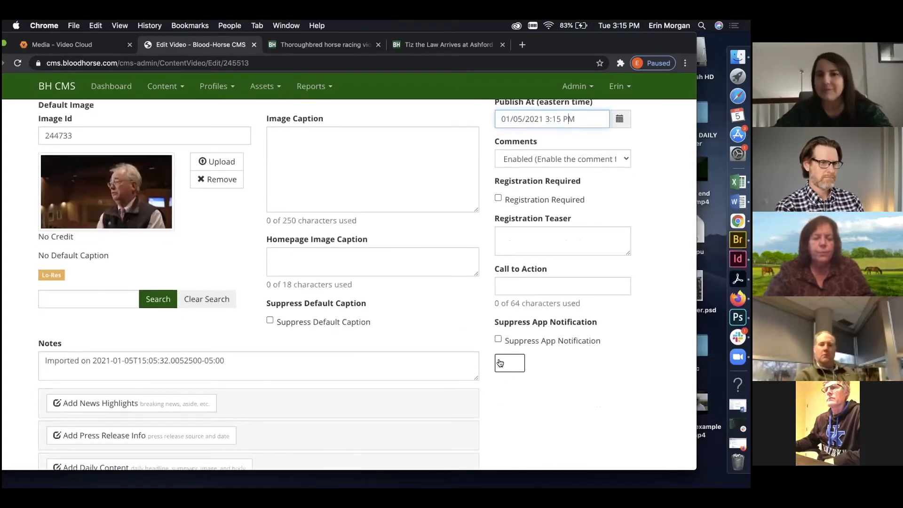
scroll(500, 363, "up", 5)
scroll(501, 362, "up", 3)
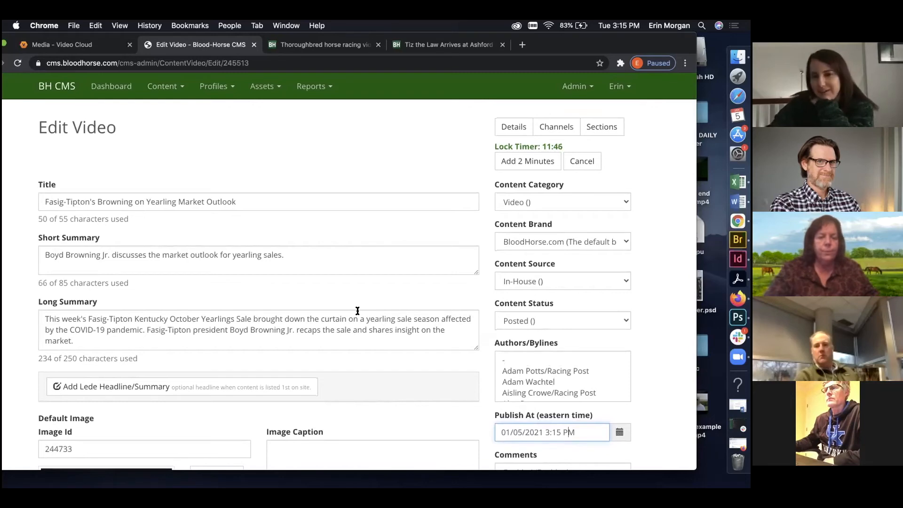
scroll(430, 309, "down", 10)
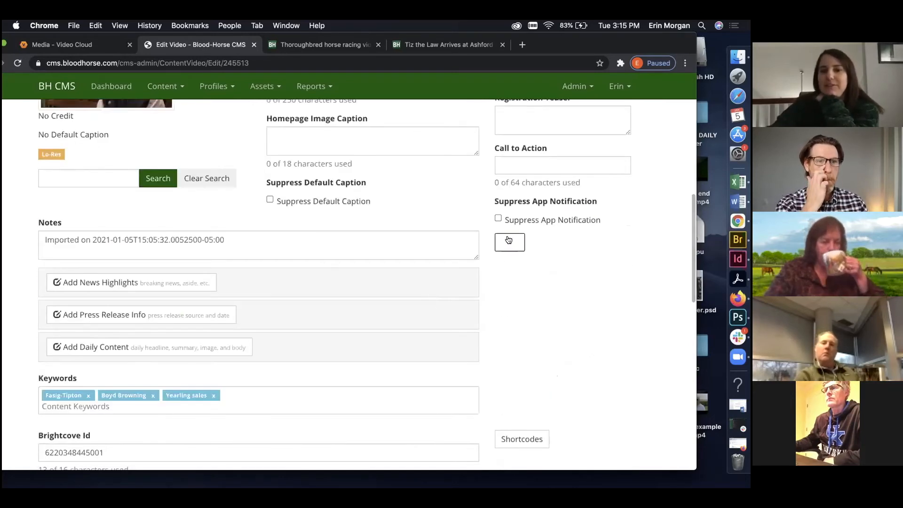
scroll(424, 191, "up", 4)
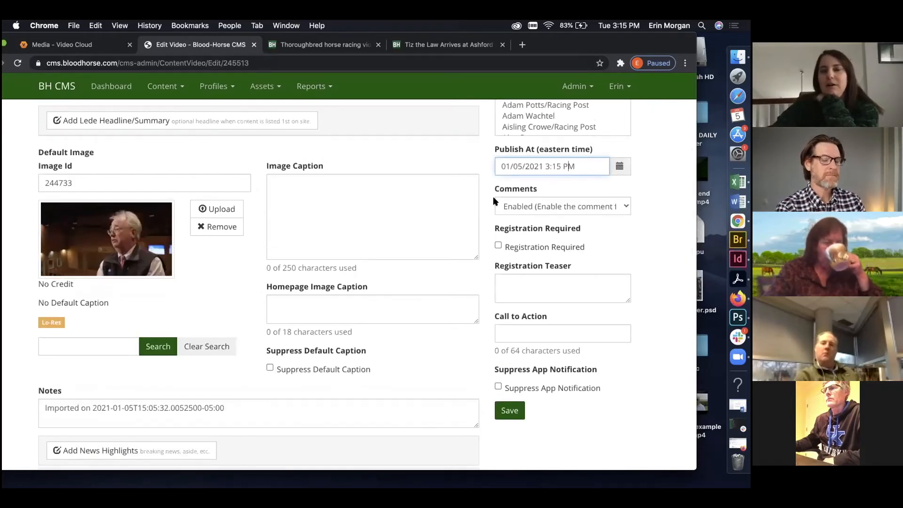
scroll(493, 200, "up", 7)
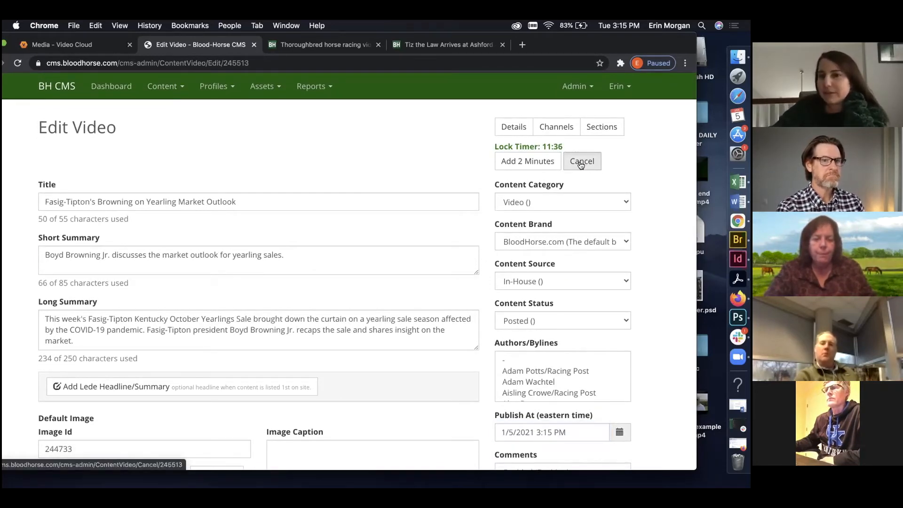
Cancel the edit, reopen the yearling market outlook video from the video index and open its content status choices.
left_click(581, 162)
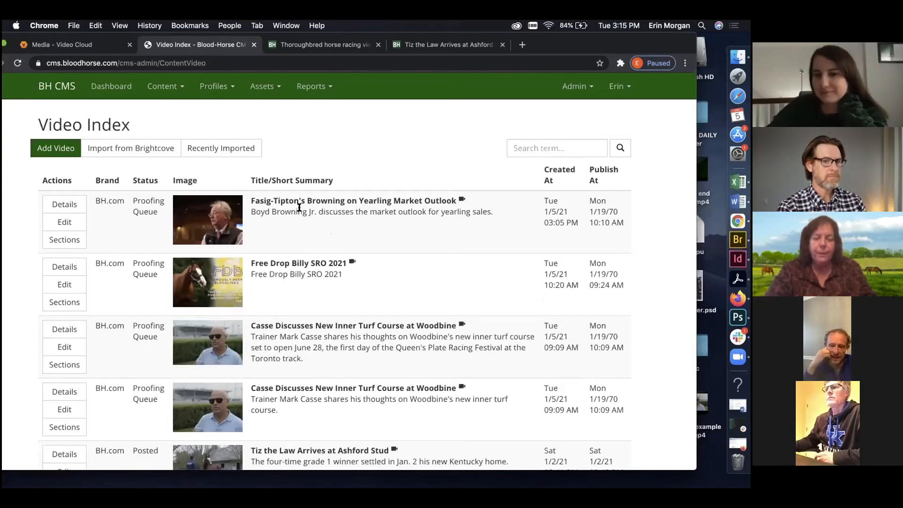
left_click(64, 222)
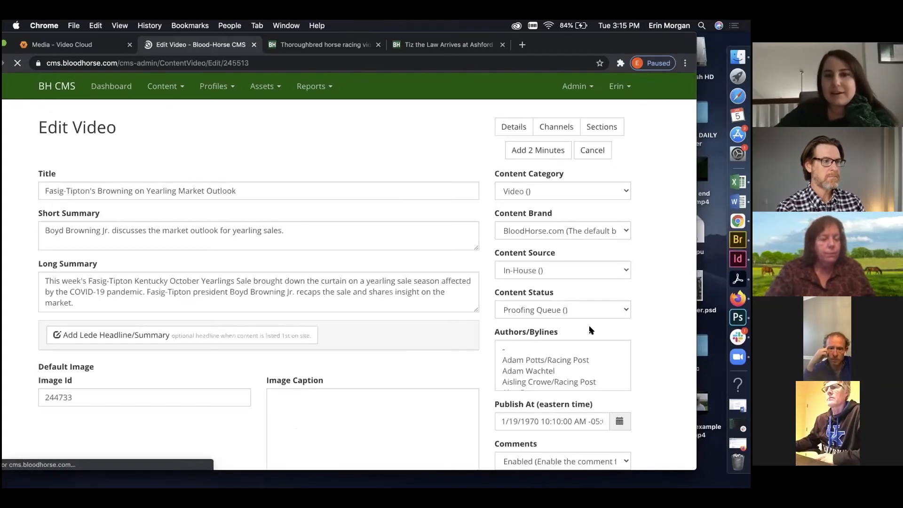
left_click(516, 321)
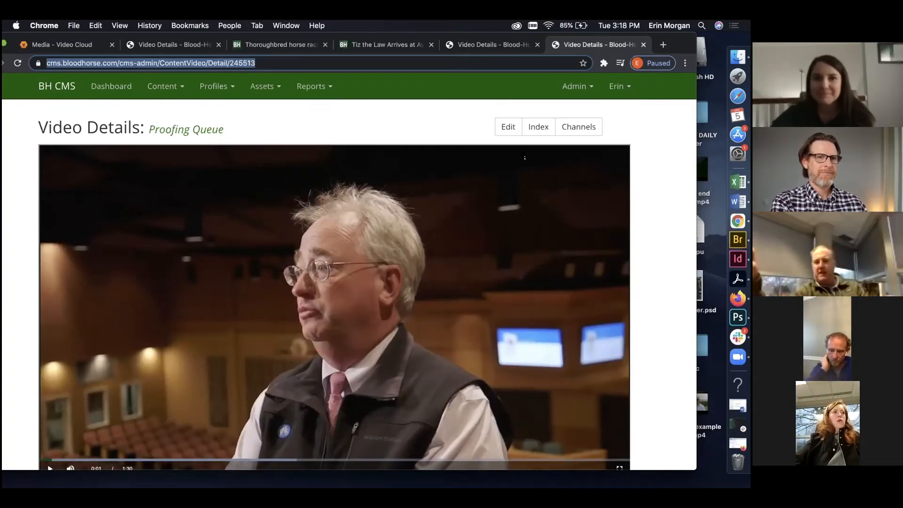
Open the video's channel assignments from its details page and highlight the Thoroughbred Sales entry.
left_click(575, 126)
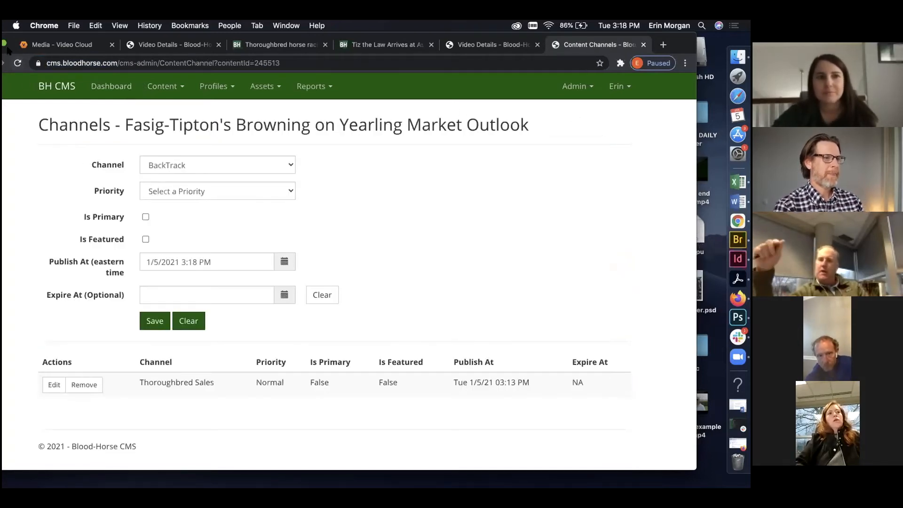
left_click_drag(7, 49, 34, 50)
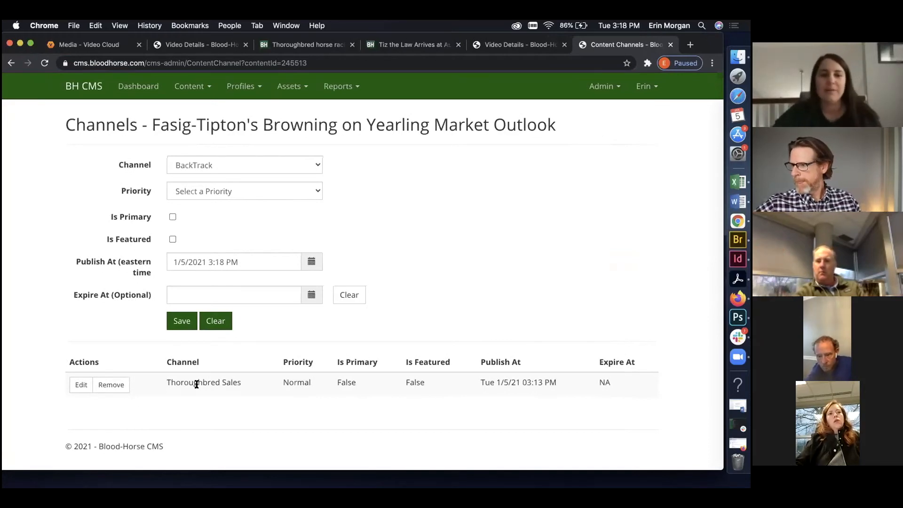
left_click_drag(240, 382, 167, 384)
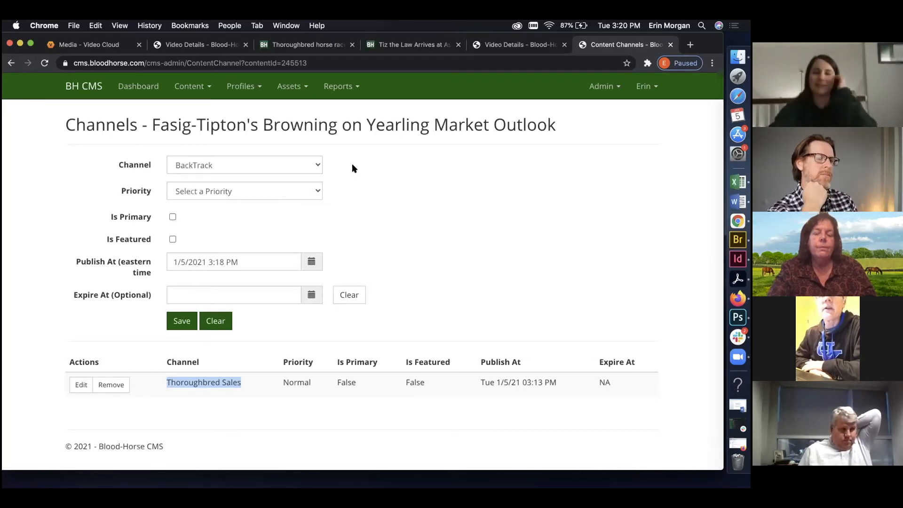
Open BloodHorse.com in a new tab and examine the Thoroughbred Sales page where the channel's content is listed.
left_click(690, 45)
type("bloodhors")
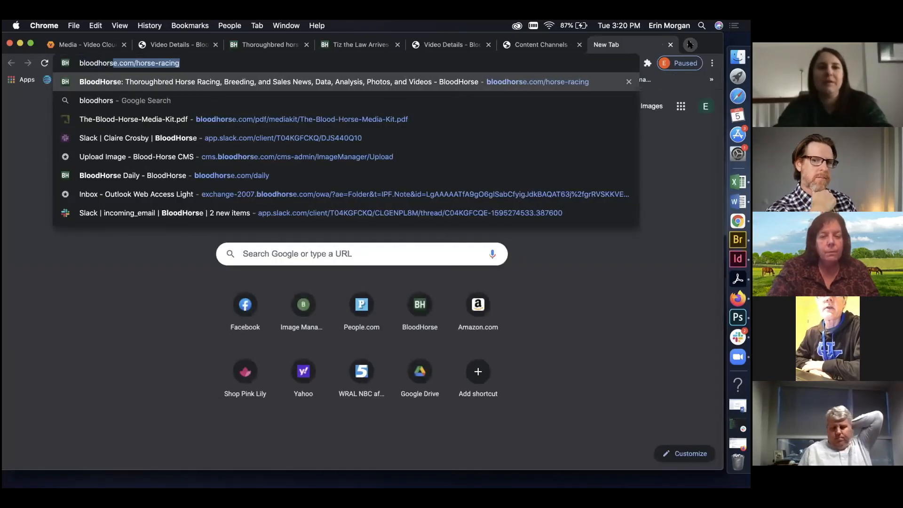
key("Return")
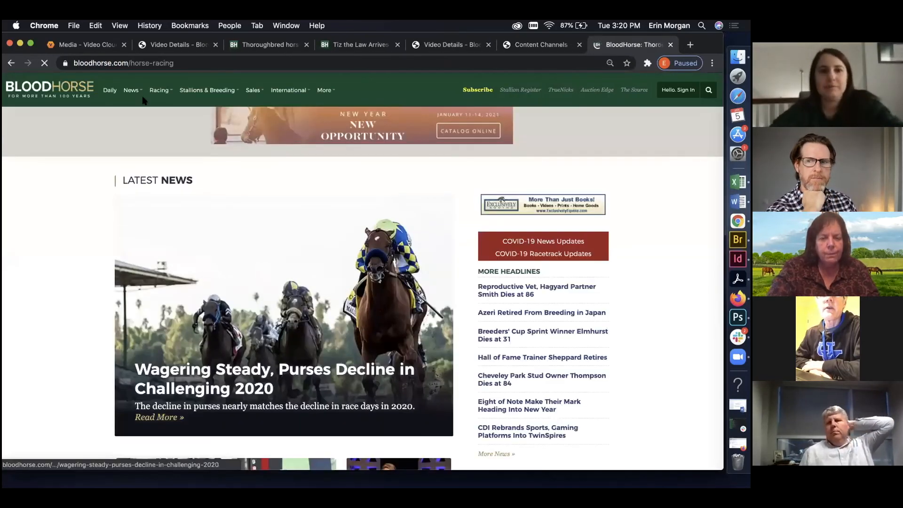
left_click(255, 88)
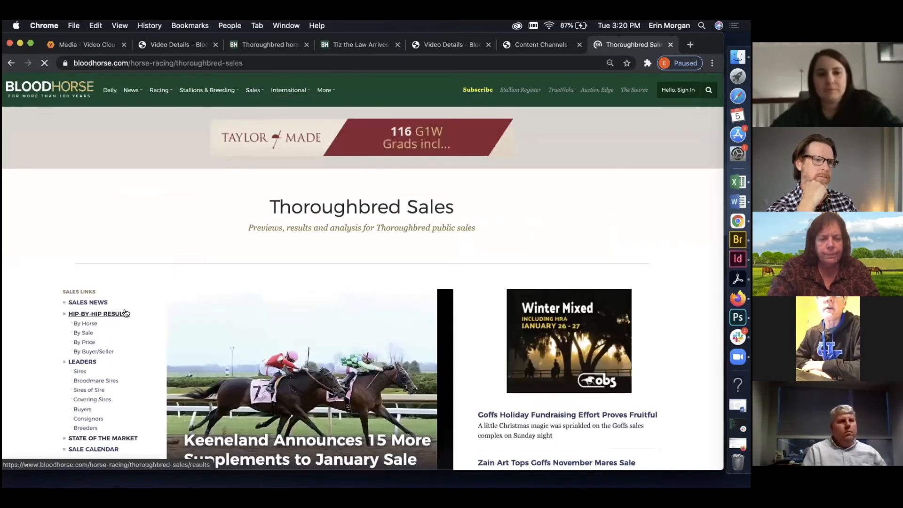
scroll(125, 313, "down", 5)
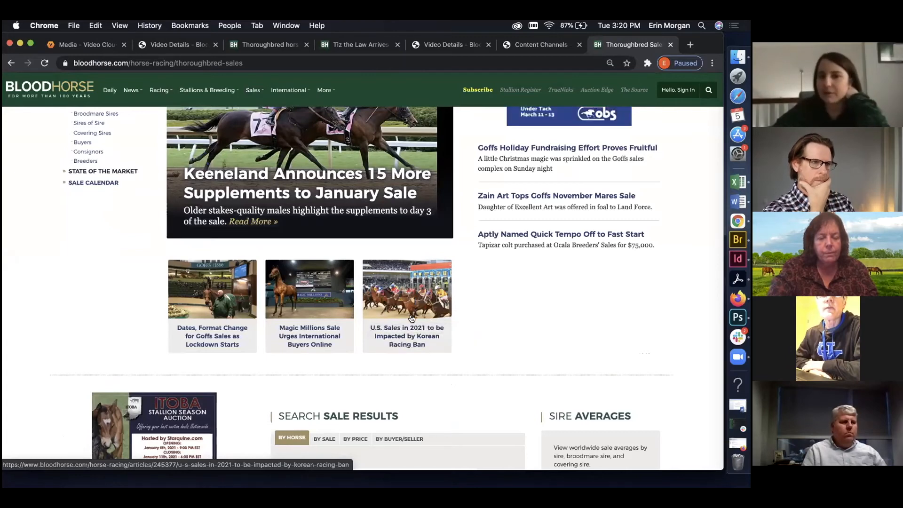
scroll(410, 317, "up", 2)
scroll(410, 318, "down", 3)
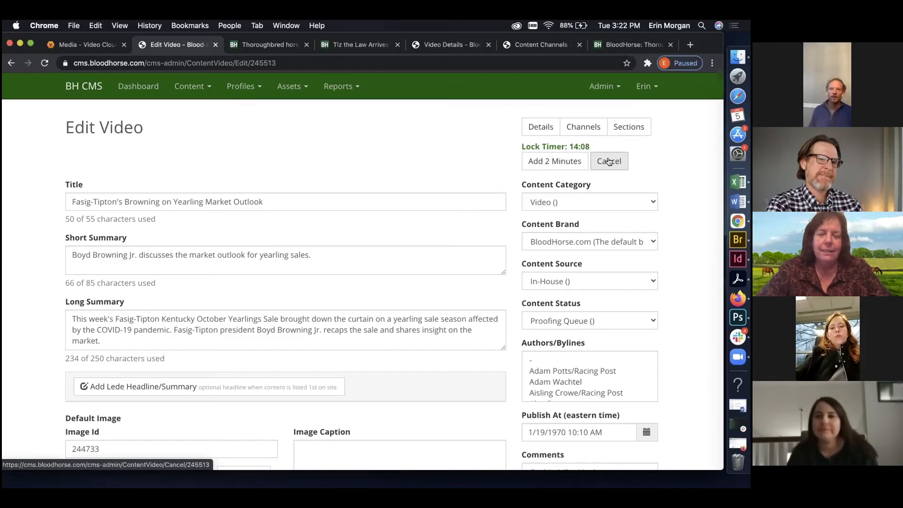
Go from the video's edit form in the Blood-Horse CMS to its channel assignments.
left_click(588, 131)
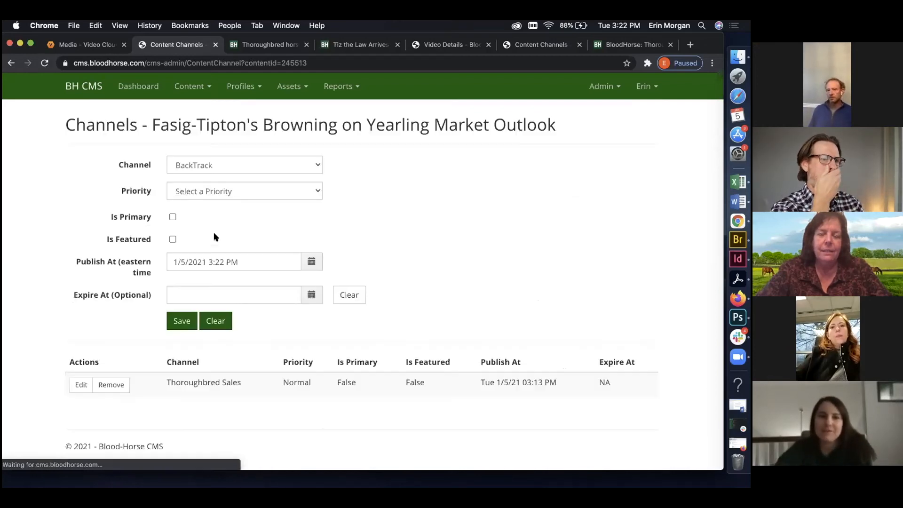
Open the video's Thoroughbred Sales channel assignment for editing and set its priority to Top.
left_click(79, 385)
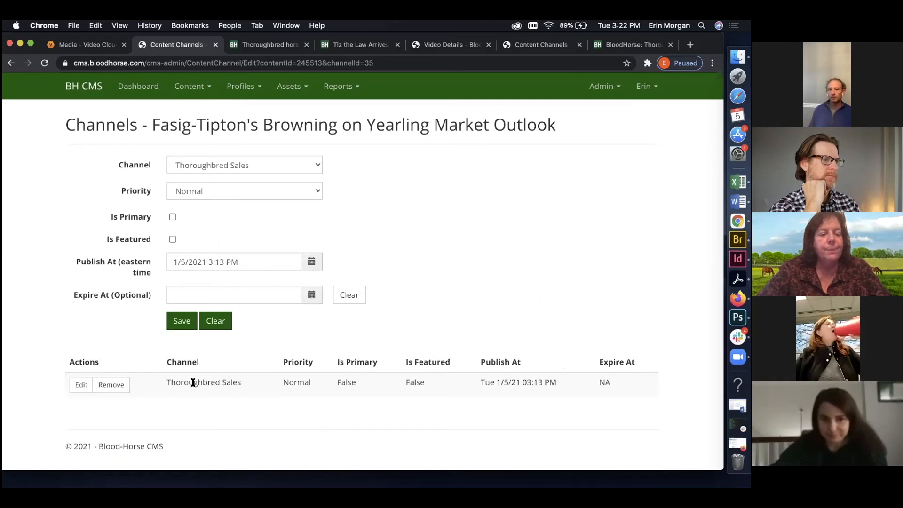
left_click(188, 191)
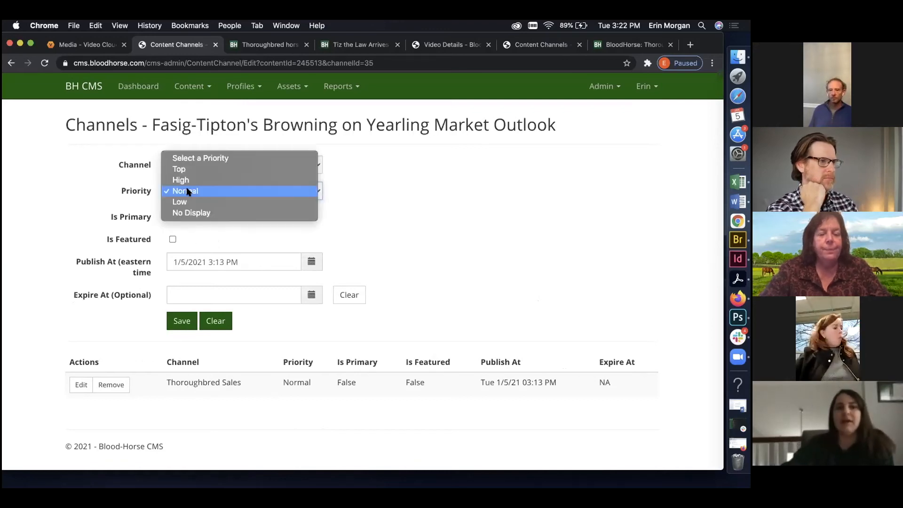
left_click(121, 192)
left_click_drag(121, 192, 144, 192)
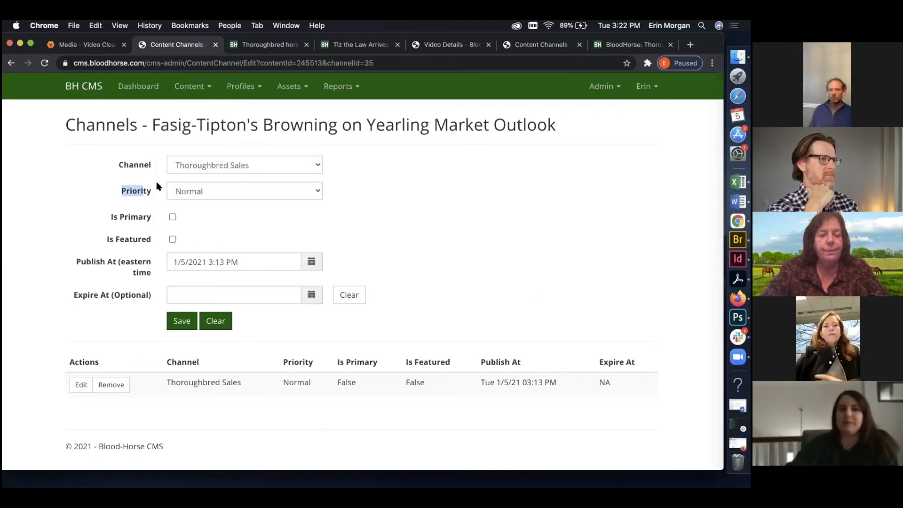
left_click(182, 193)
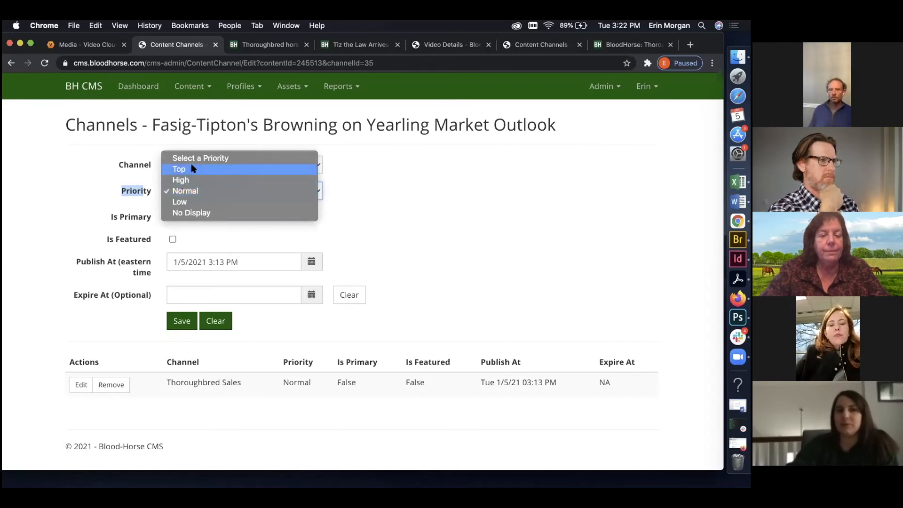
left_click(192, 168)
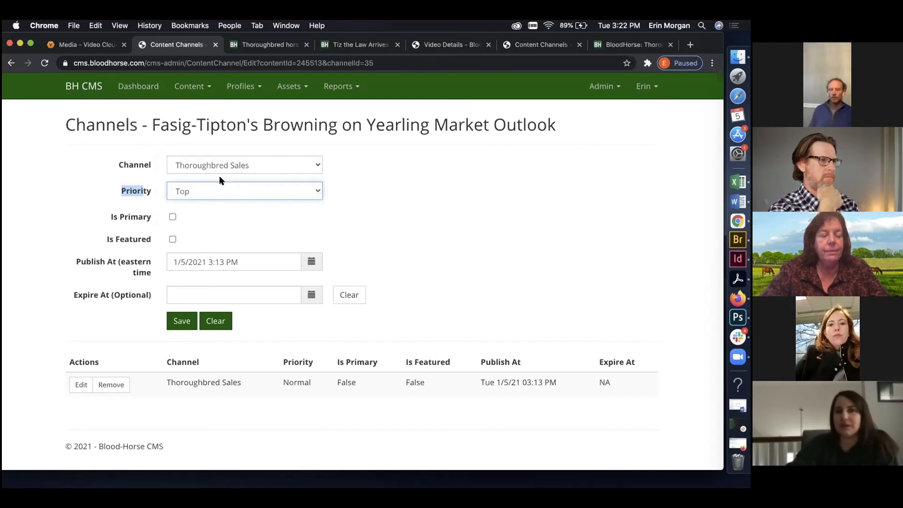
left_click(185, 192)
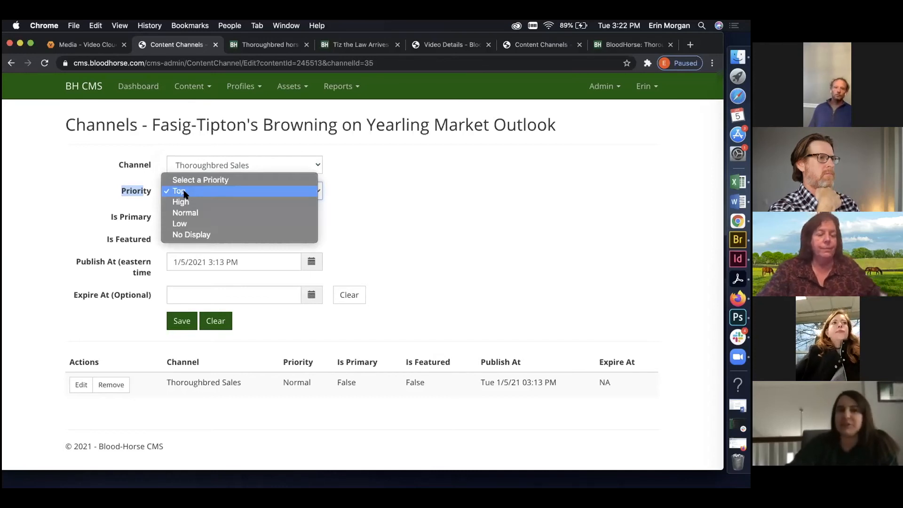
left_click(184, 192)
left_click(71, 227)
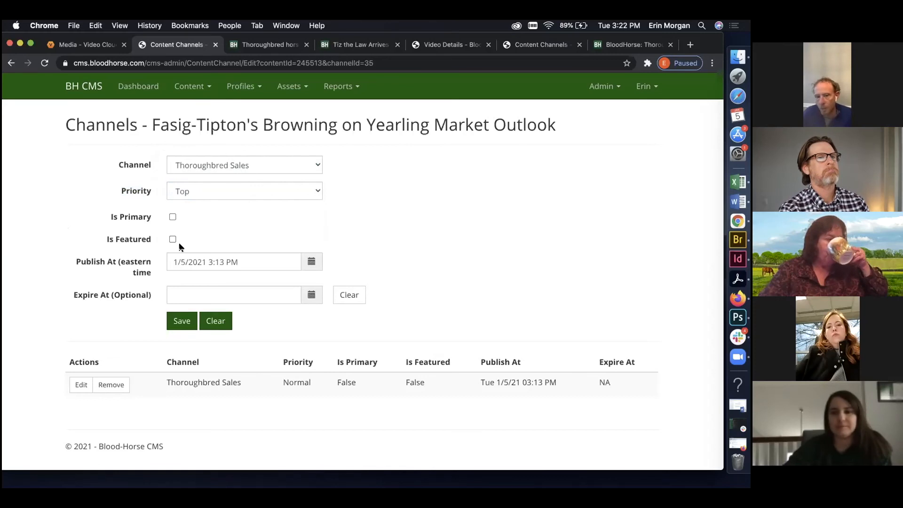
Set the Thoroughbred Sales assignment's priority back to Normal without saving.
left_click(239, 192)
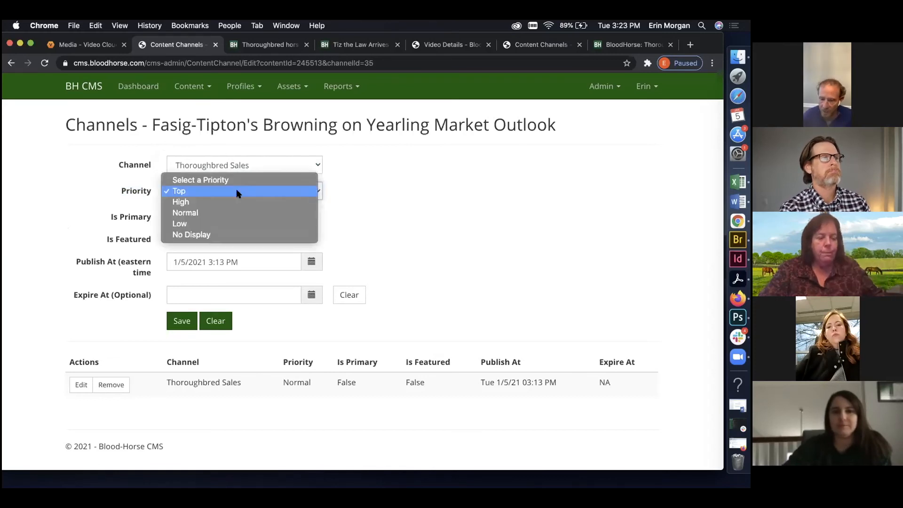
left_click(228, 213)
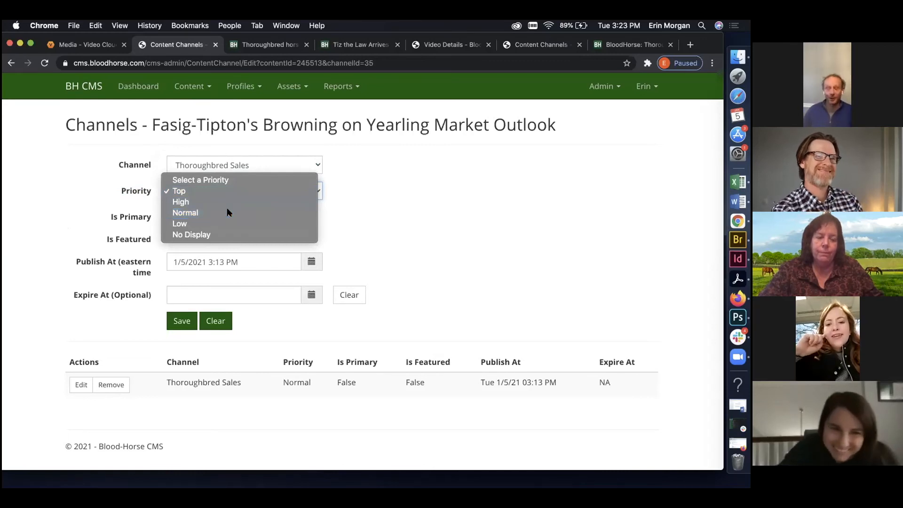
left_click(224, 190)
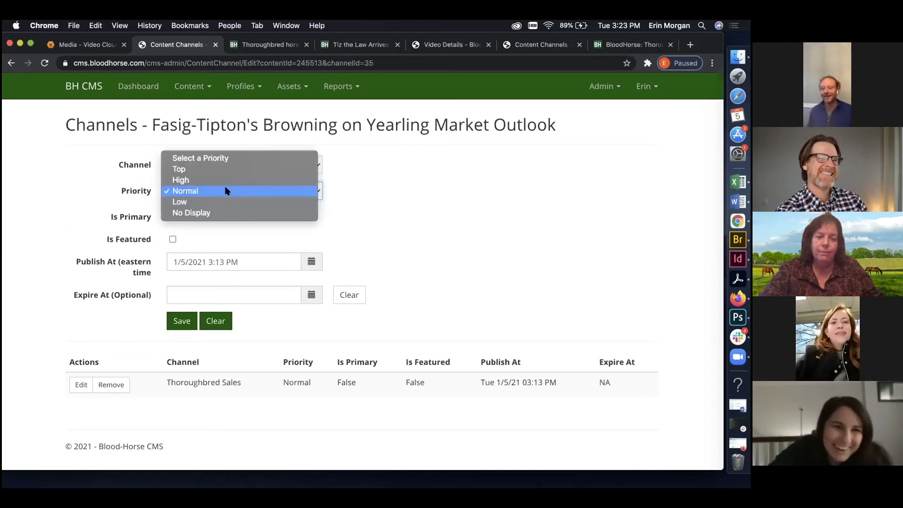
left_click(225, 190)
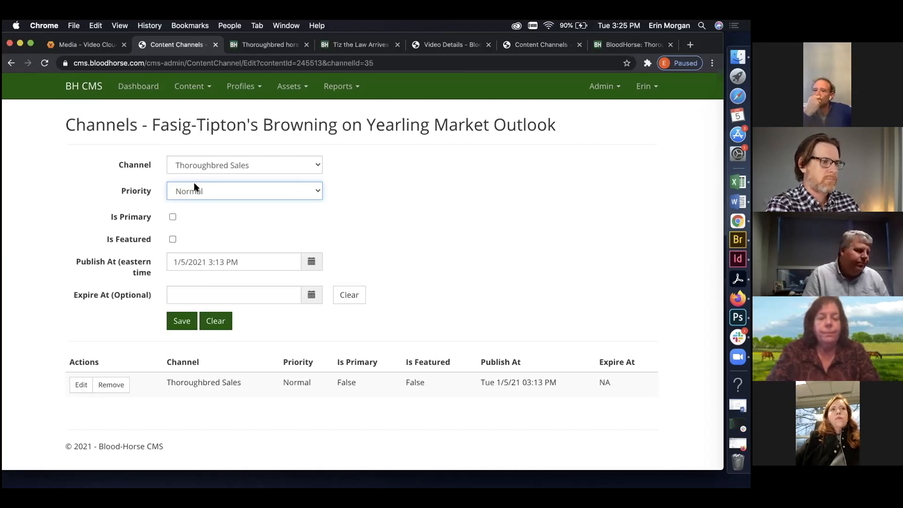
Go to the Image Manager and open the most recent image, the video's untitled poster frame, for editing.
left_click(291, 81)
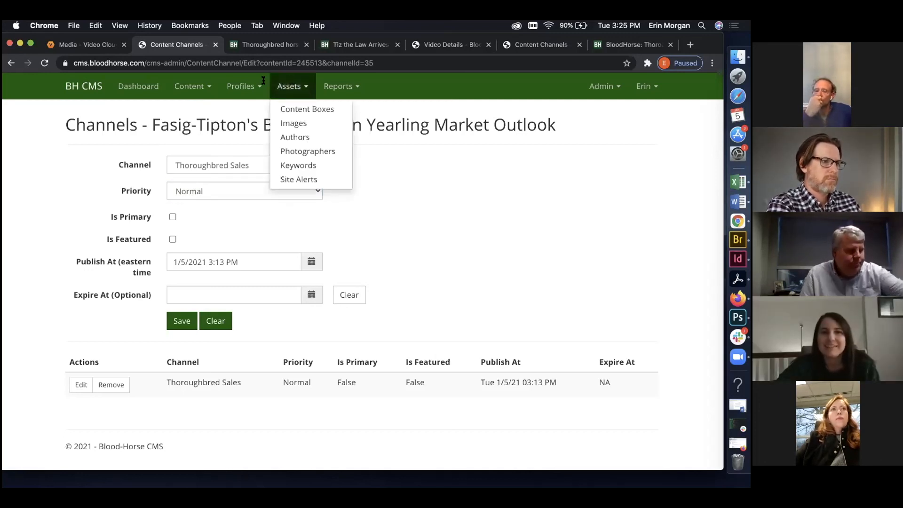
left_click(119, 130)
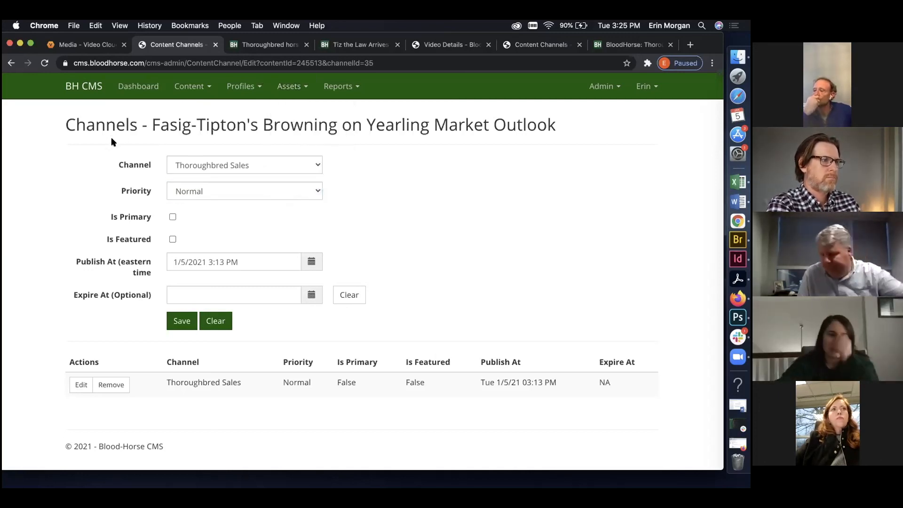
left_click(290, 87)
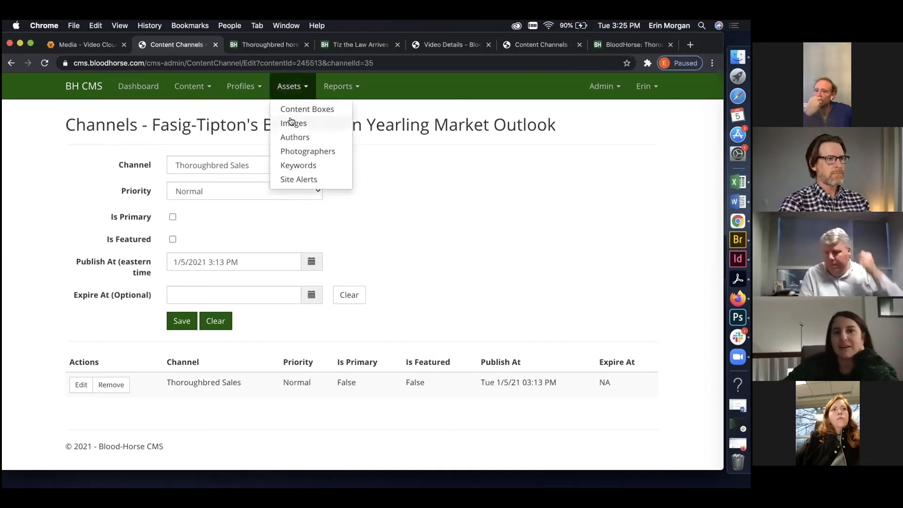
left_click(290, 122)
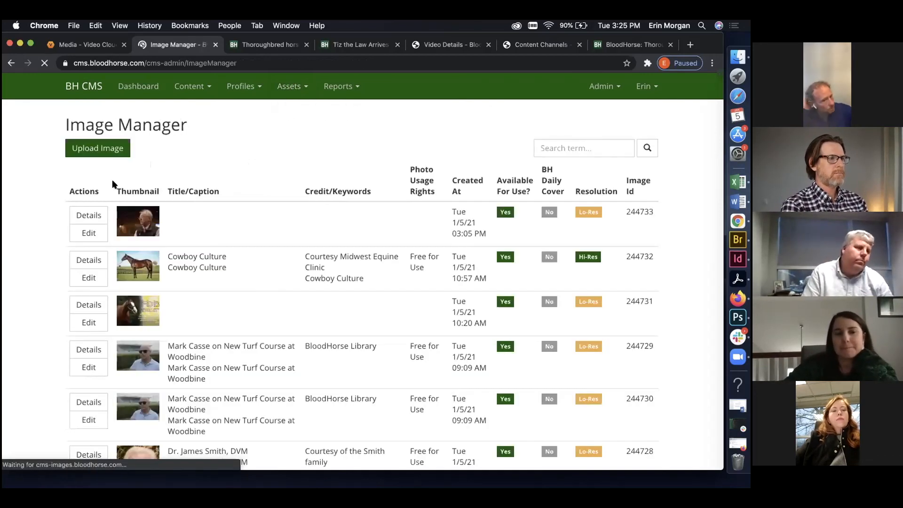
mouse_move(137, 225)
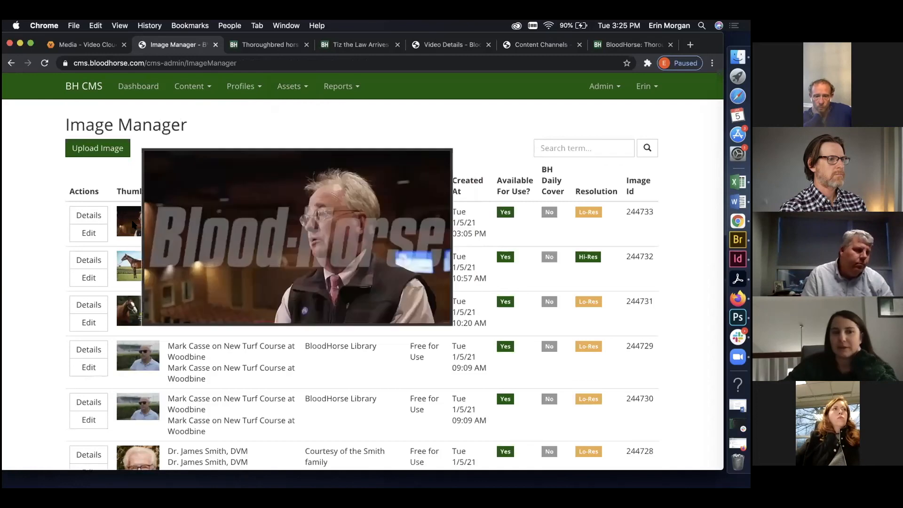
left_click(89, 233)
Title the image with the pictured speaker's full name followed by "Poster Image" and copy that title into the caption.
left_click(292, 168)
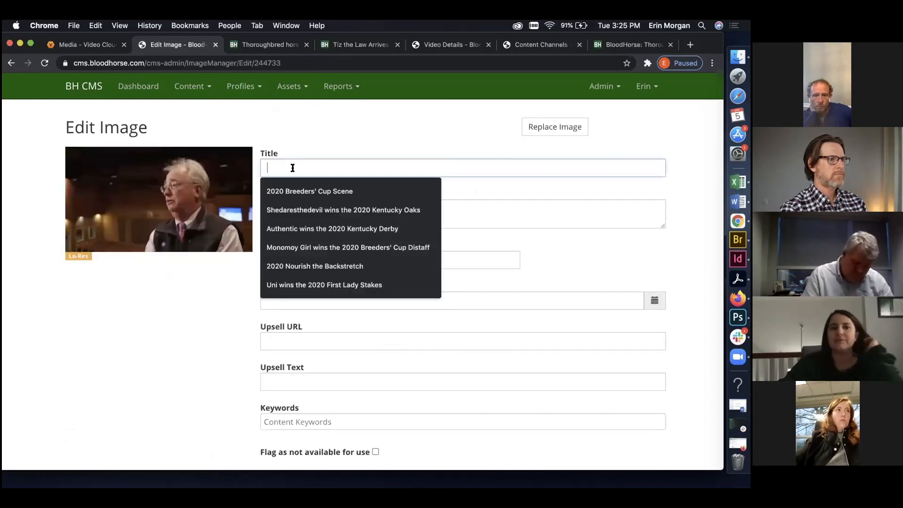
type("Barc")
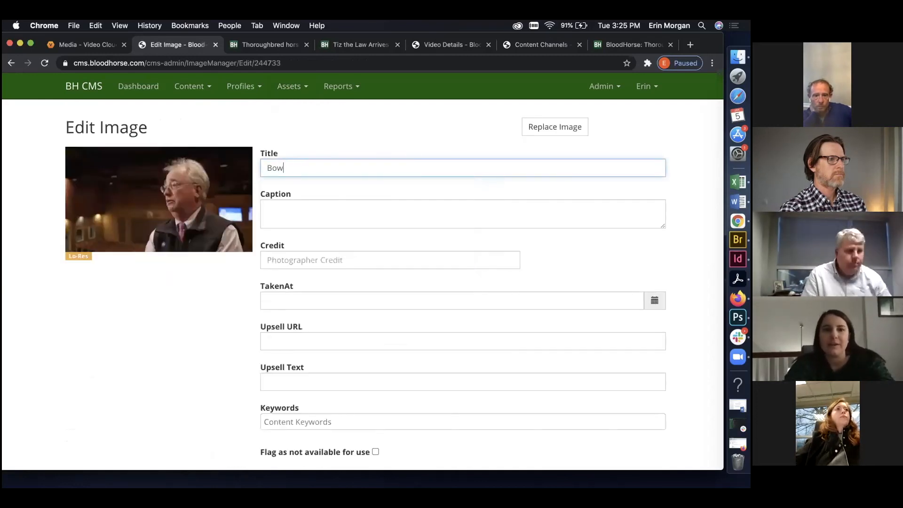
key("BackSpace")
key("BackSpace")
key("BackSpace")
type("oyd Brow")
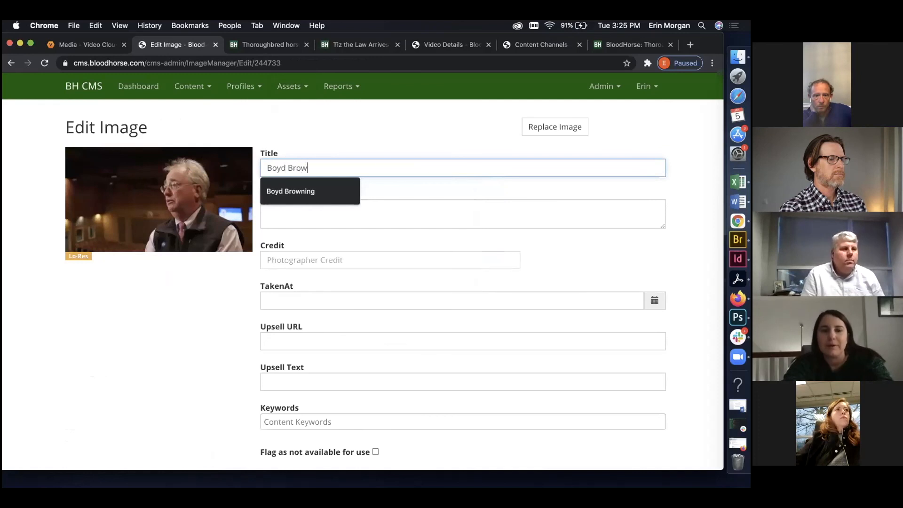
type("ning ")
type("He")
key("BackSpace")
key("BackSpace")
type("Poster image")
key("super+a")
key("super+c")
left_click(275, 213)
key("super+v")
Set the poster image's credit to BloodHorse and save the image details.
scroll(281, 247, "down", 1)
left_click(272, 238)
type("BloodHorse Archives")
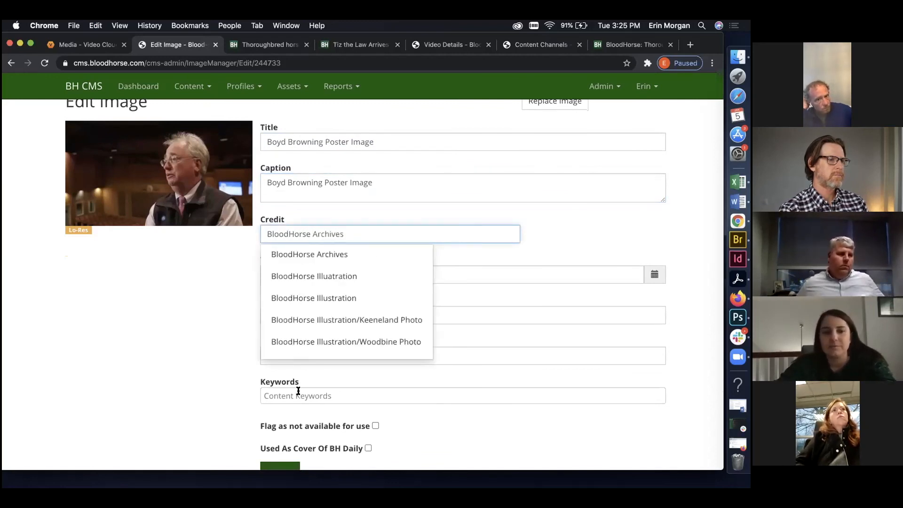
key("BackSpace")
key("BackSpace")
key("BackSpace")
key("BackSpace")
key("BackSpace")
key("BackSpace")
key("BackSpace")
key("BackSpace")
key("BackSpace")
scroll(246, 364, "down", 2)
left_click(281, 337)
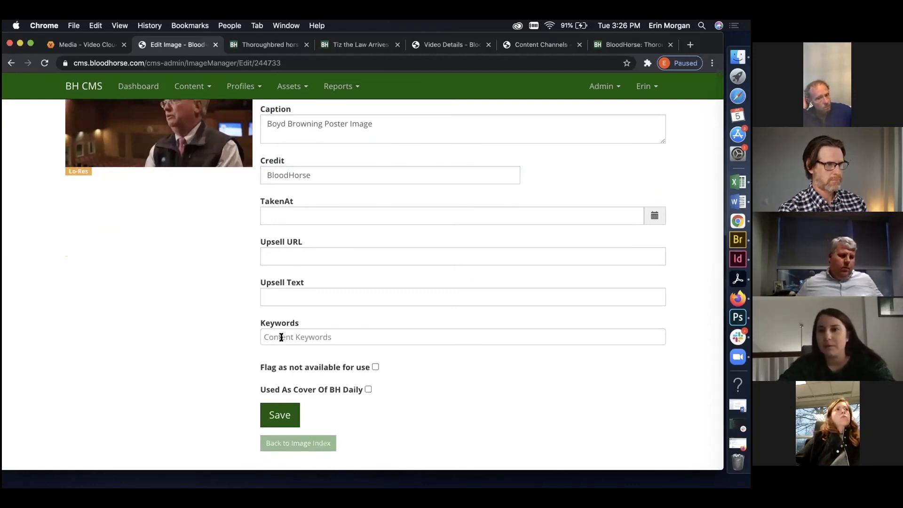
scroll(282, 337, "down", 1)
scroll(280, 336, "up", 2)
scroll(280, 336, "down", 1)
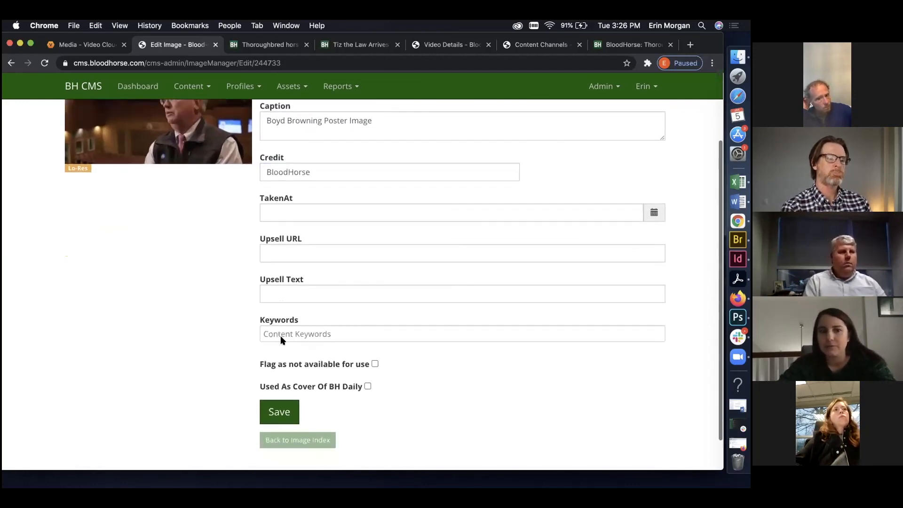
scroll(280, 336, "up", 1)
scroll(280, 337, "down", 2)
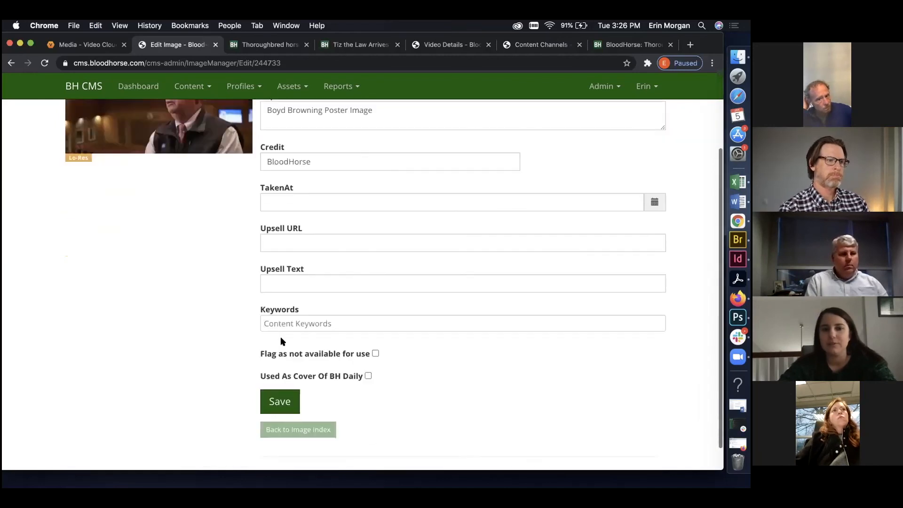
left_click(278, 399)
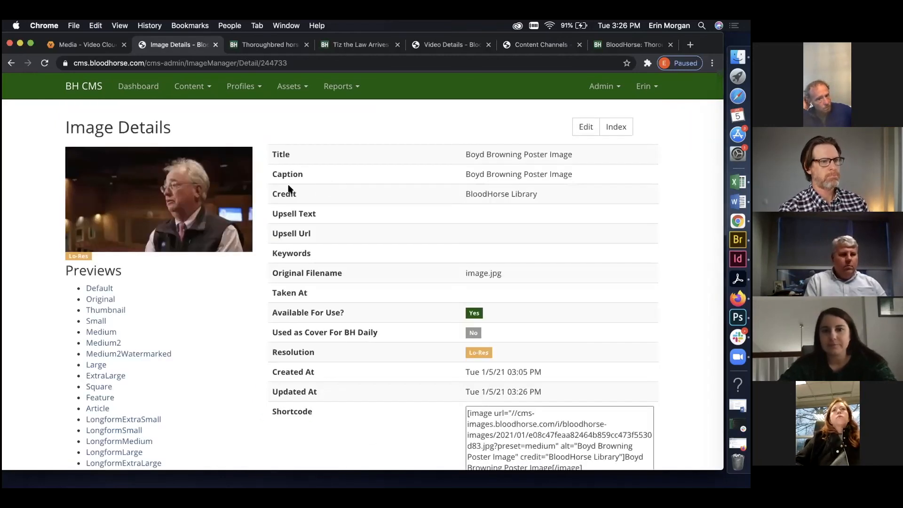